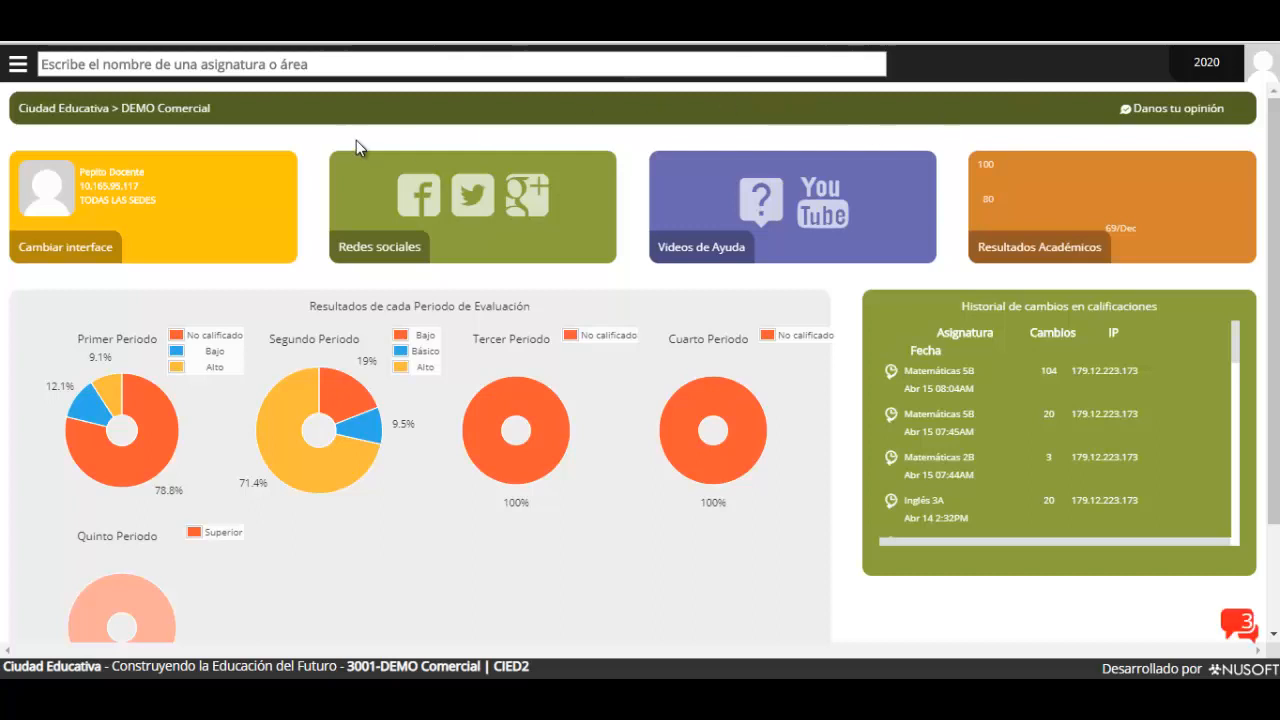
Open the Matemáticas 5 B course from the subject list to see its Actividades grade sheet
{"action": "left_click", "coordinate": [180, 66]}
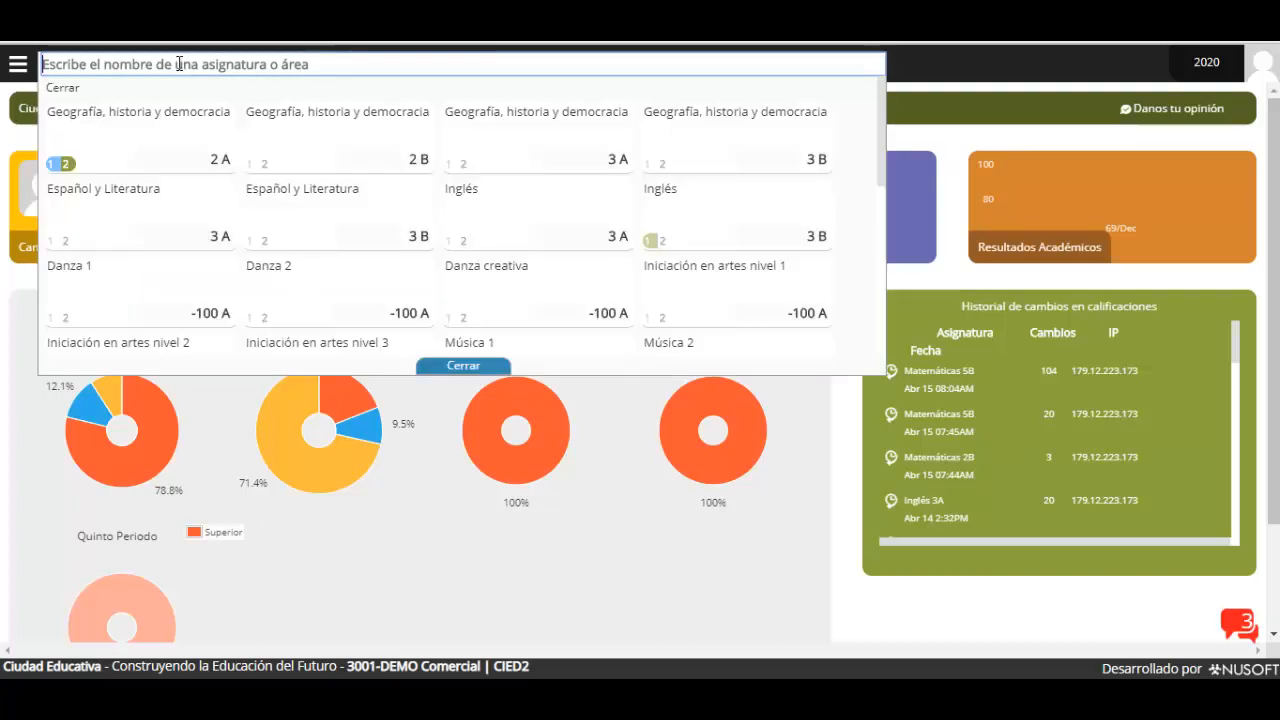
{"action": "scroll", "coordinate": [391, 246], "scroll_direction": "down", "scroll_amount": 4}
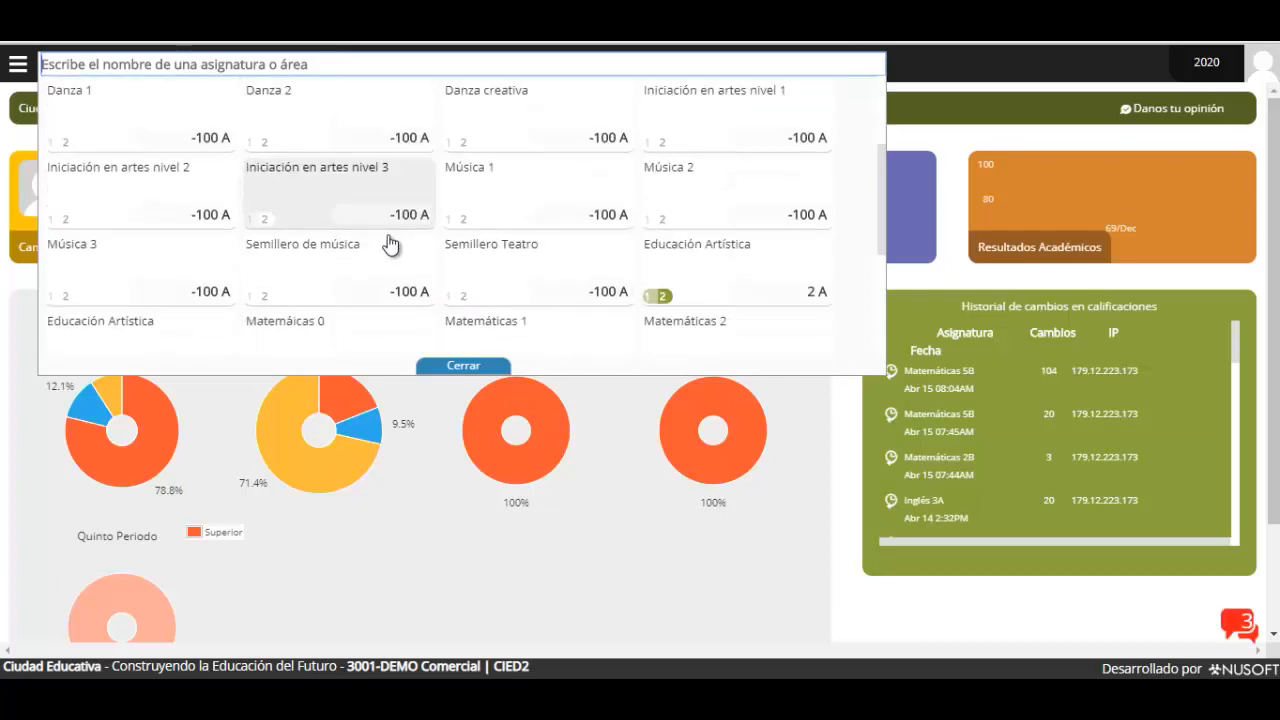
{"action": "left_click", "coordinate": [541, 302]}
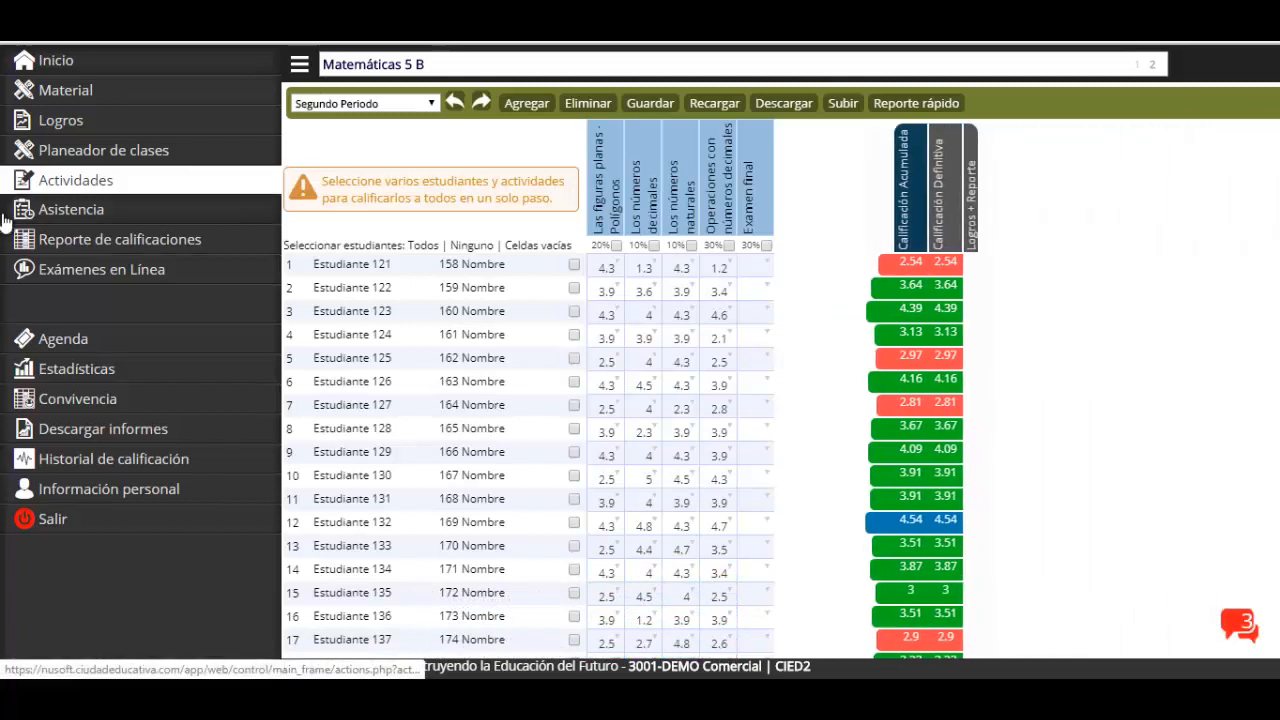
Expand Exámenes en Línea in the sidebar to show the Matemáticas 5 B exams page
{"action": "left_click", "coordinate": [68, 185]}
{"action": "left_click", "coordinate": [78, 272]}
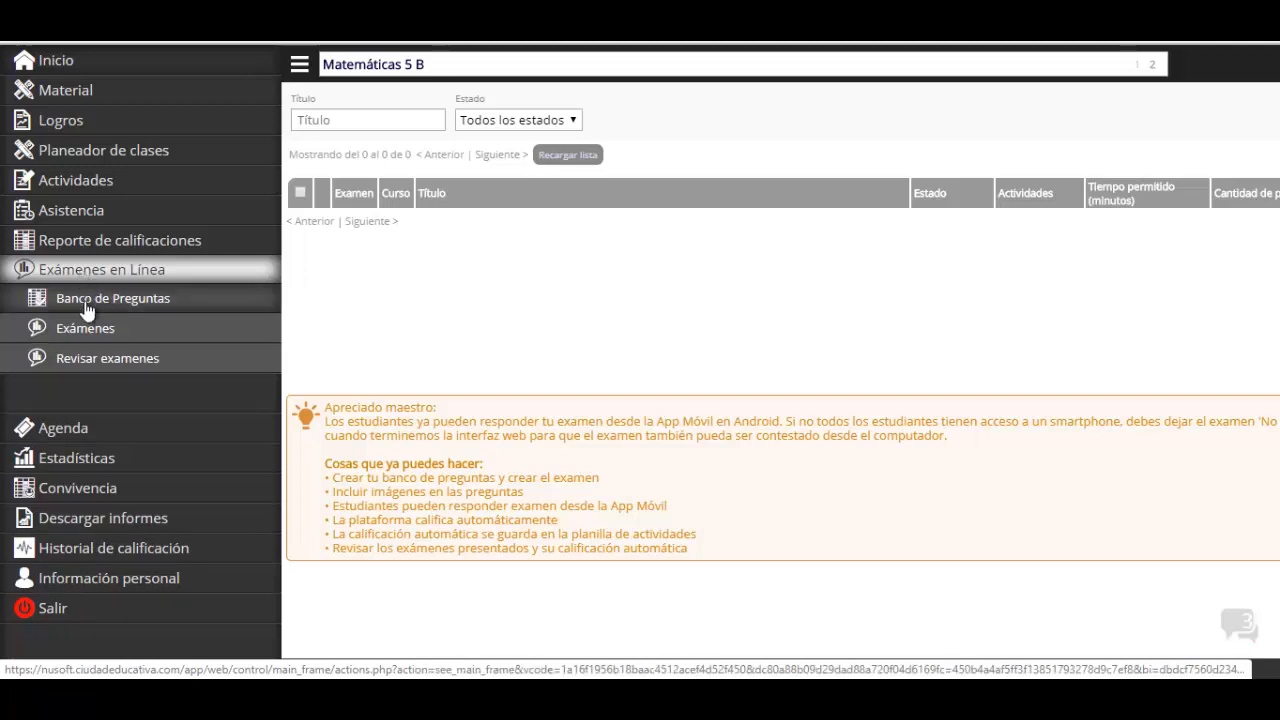
Go to Banco de Preguntas and start a new question with Agregar
{"action": "left_click", "coordinate": [87, 308]}
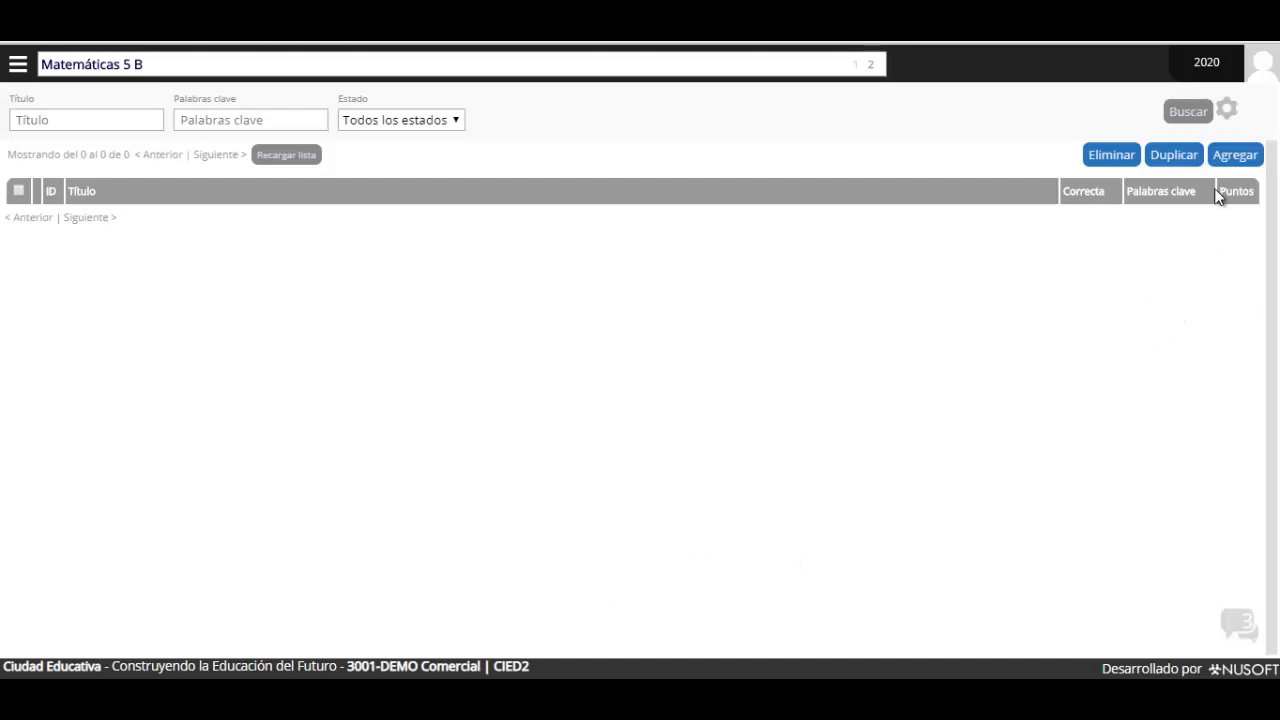
{"action": "left_click", "coordinate": [1236, 154]}
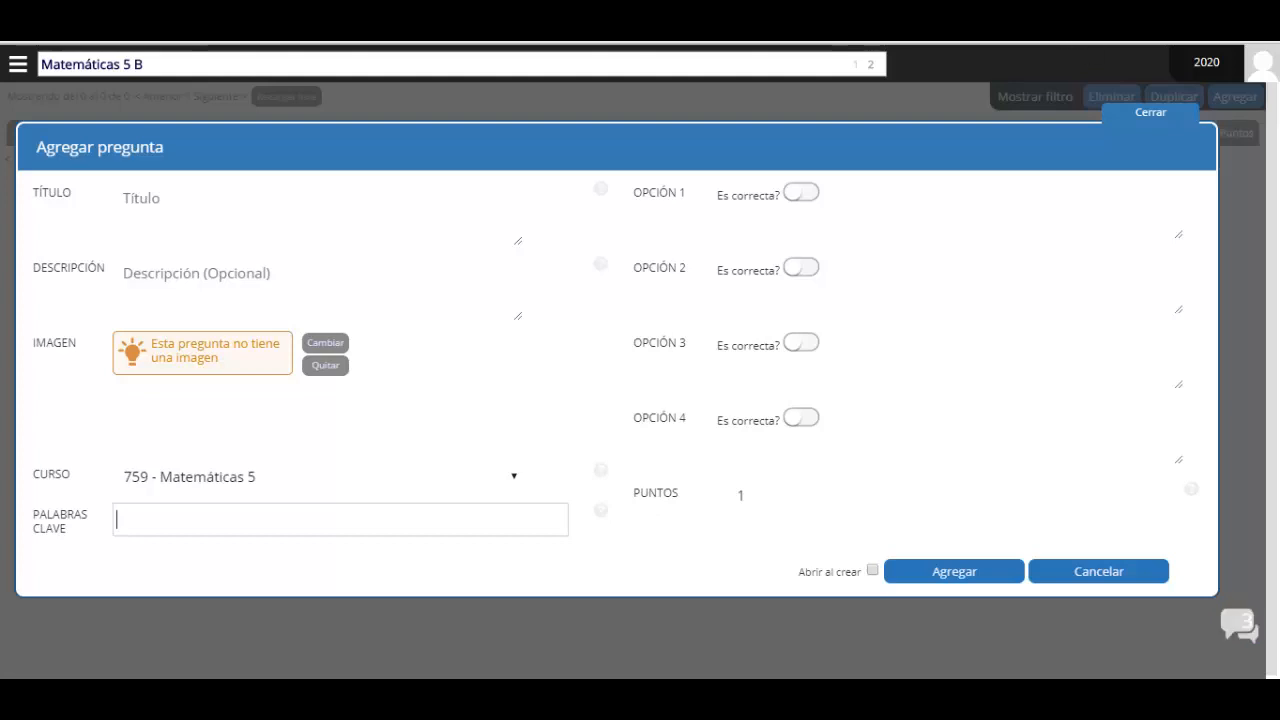
Enter the title 'Edison recibió regalos en su fiesta de cupleaños. La…' and paste the graph sentence
{"action": "left_click", "coordinate": [928, 200]}
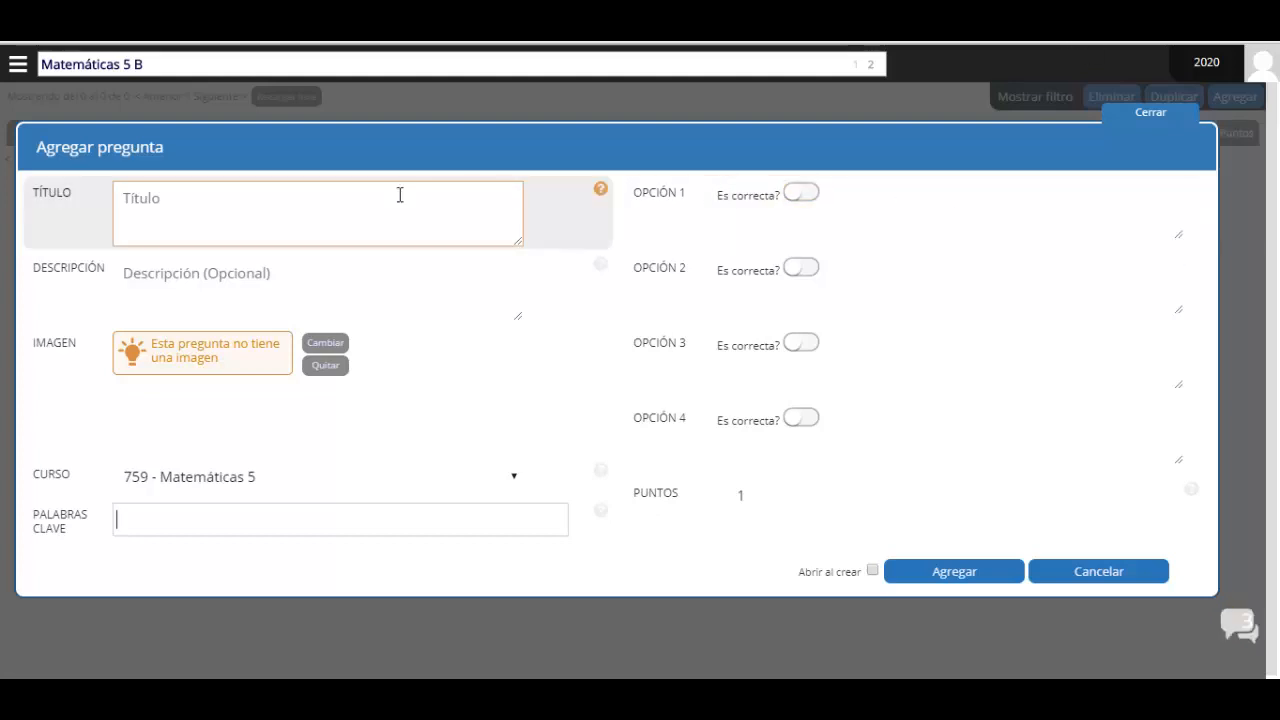
{"action": "left_click", "coordinate": [171, 208]}
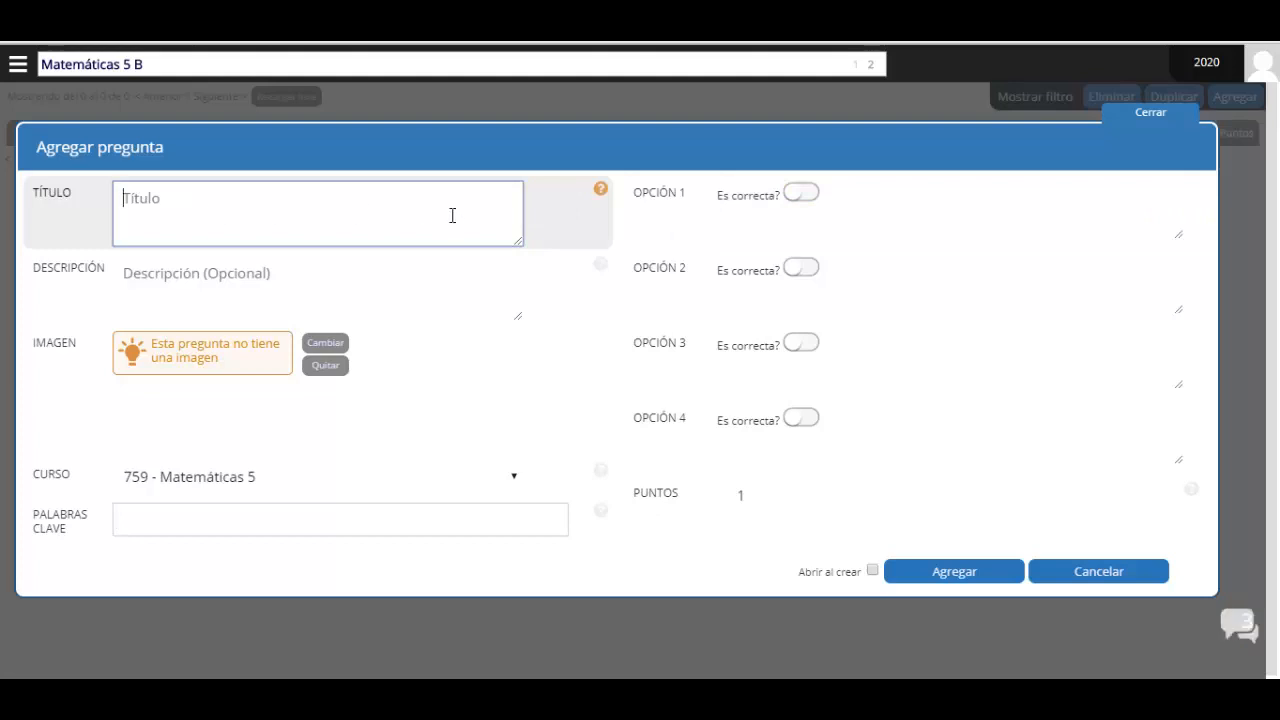
{"action": "type", "text": "Edis"}
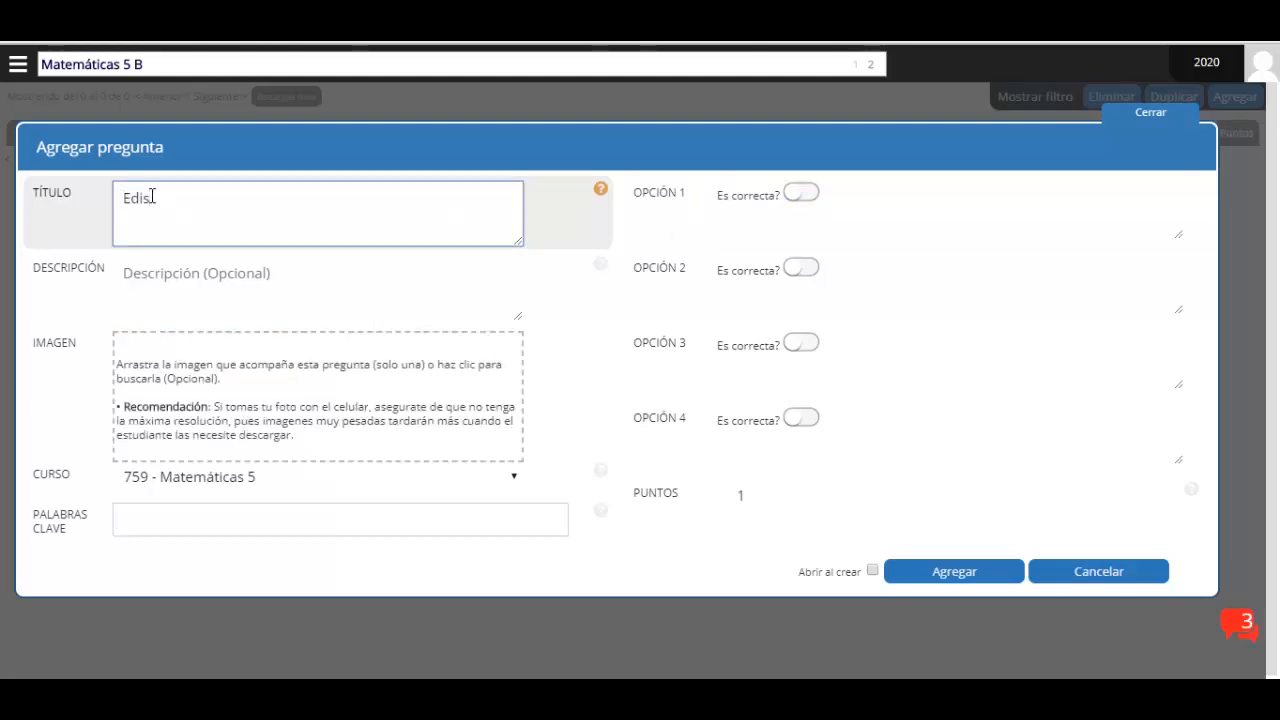
{"action": "type", "text": "on recibió regalos en su fiesta de cupleaños. La"}
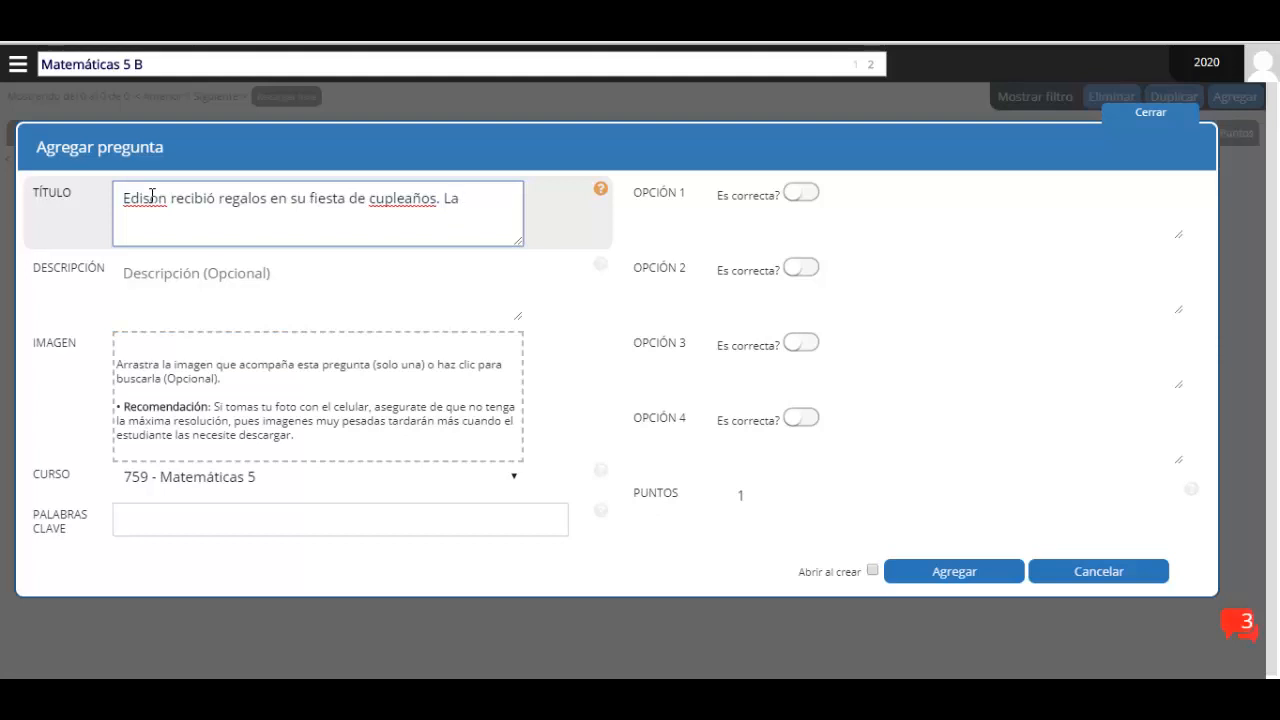
{"action": "type", "text": "Gráfica que ven a continuación muestra la clase  y el número de regalos que recibió."}
{"action": "key", "text": "Tab"}
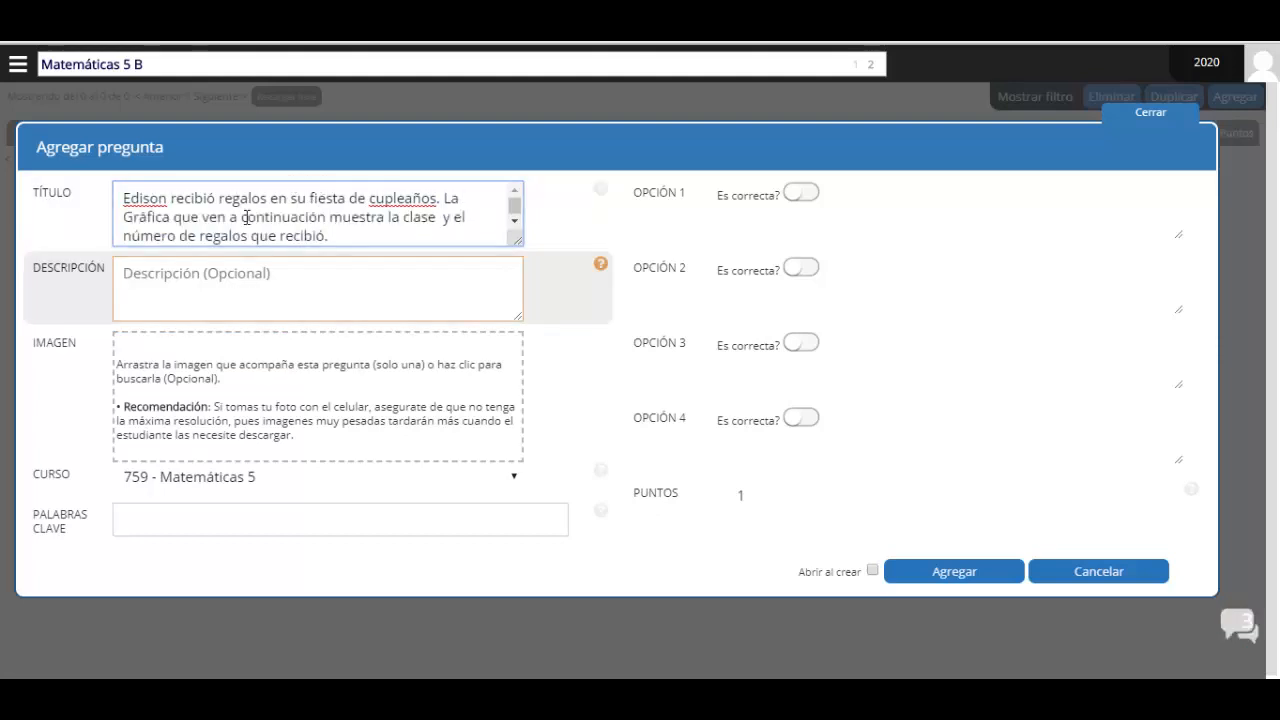
{"action": "left_click", "coordinate": [233, 214]}
{"action": "left_click", "coordinate": [45, 270]}
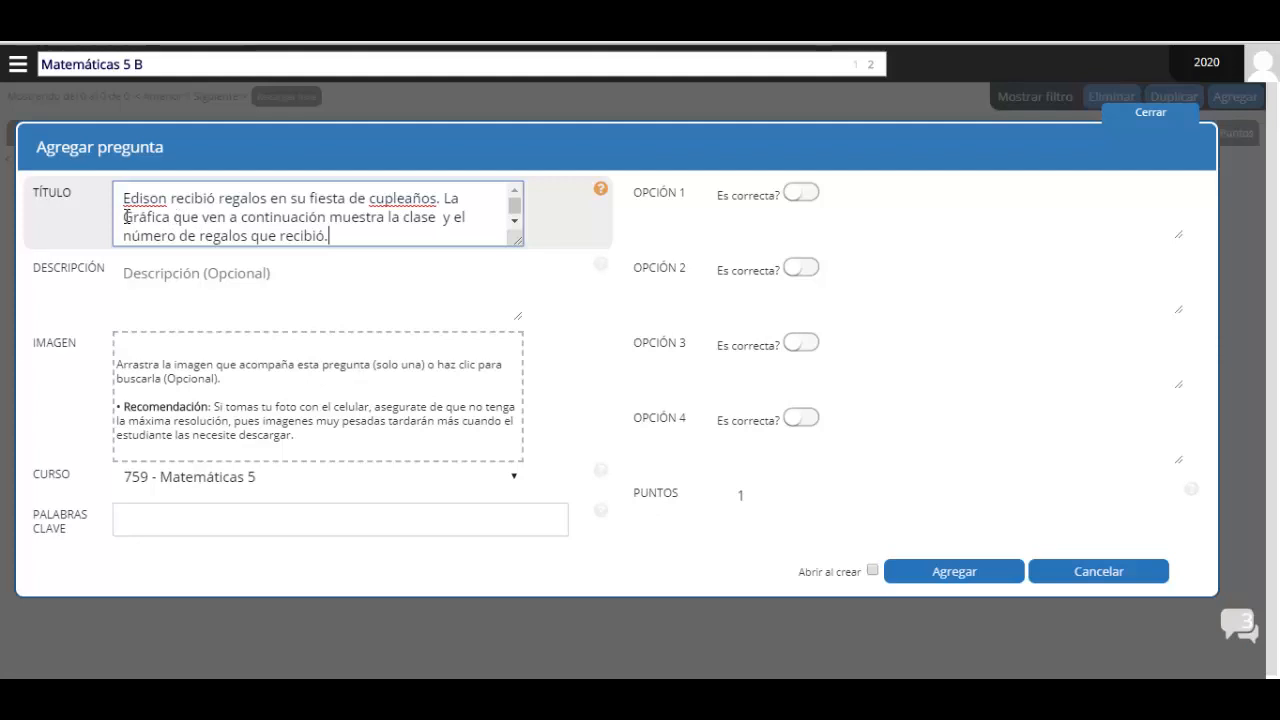
{"action": "left_click_drag", "start_coordinate": [124, 217], "coordinate": [139, 217]}
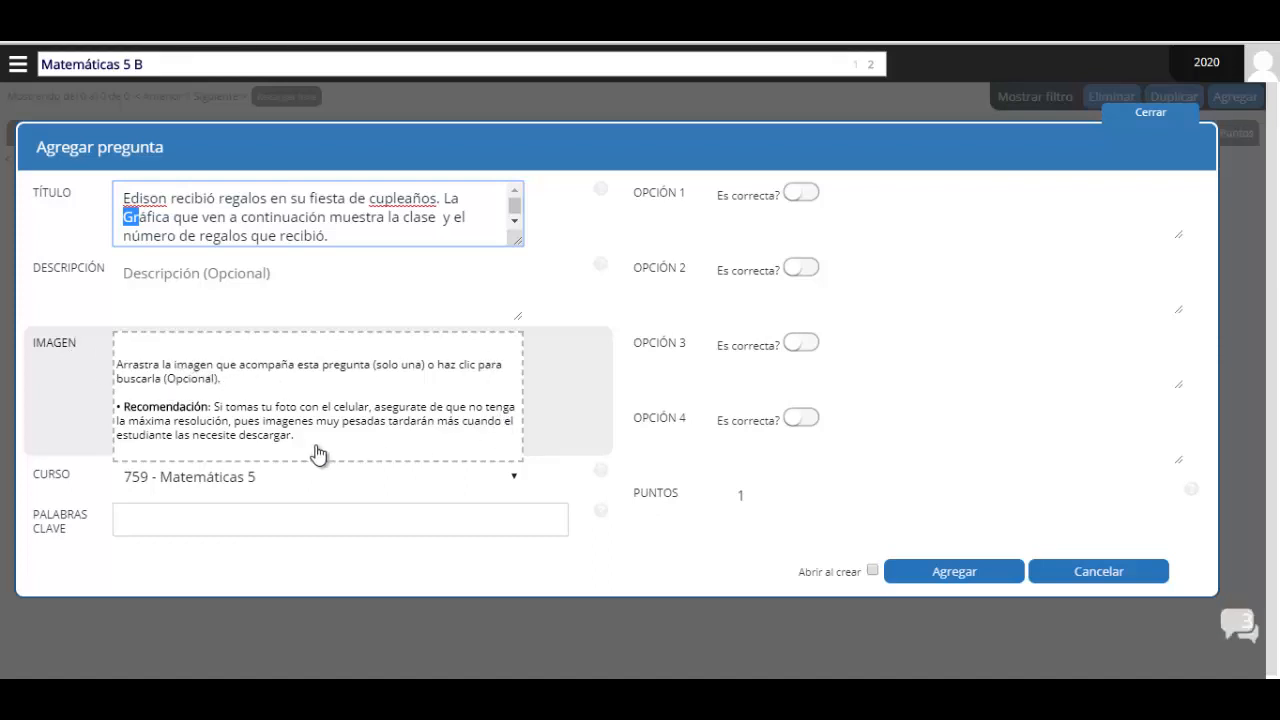
Attach 2.JPG from the Descargas > Imágenes folder as the question image
{"action": "left_click", "coordinate": [229, 395]}
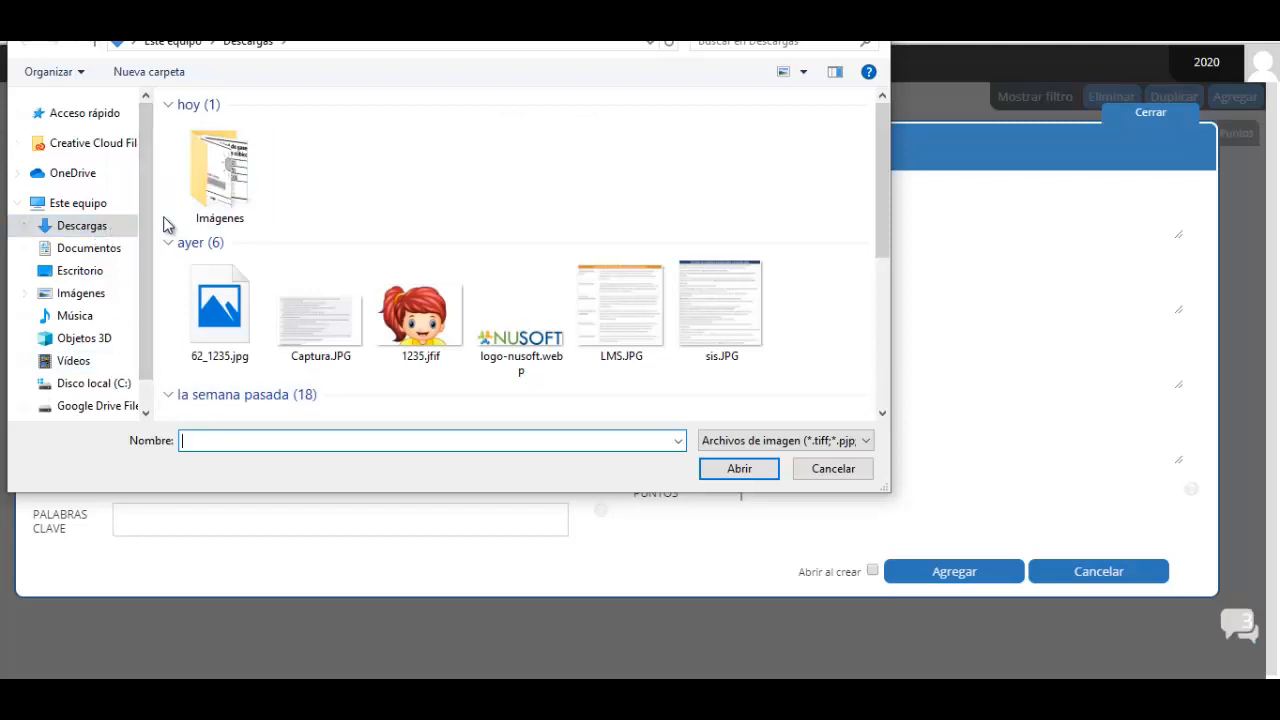
{"action": "double_click", "coordinate": [222, 165]}
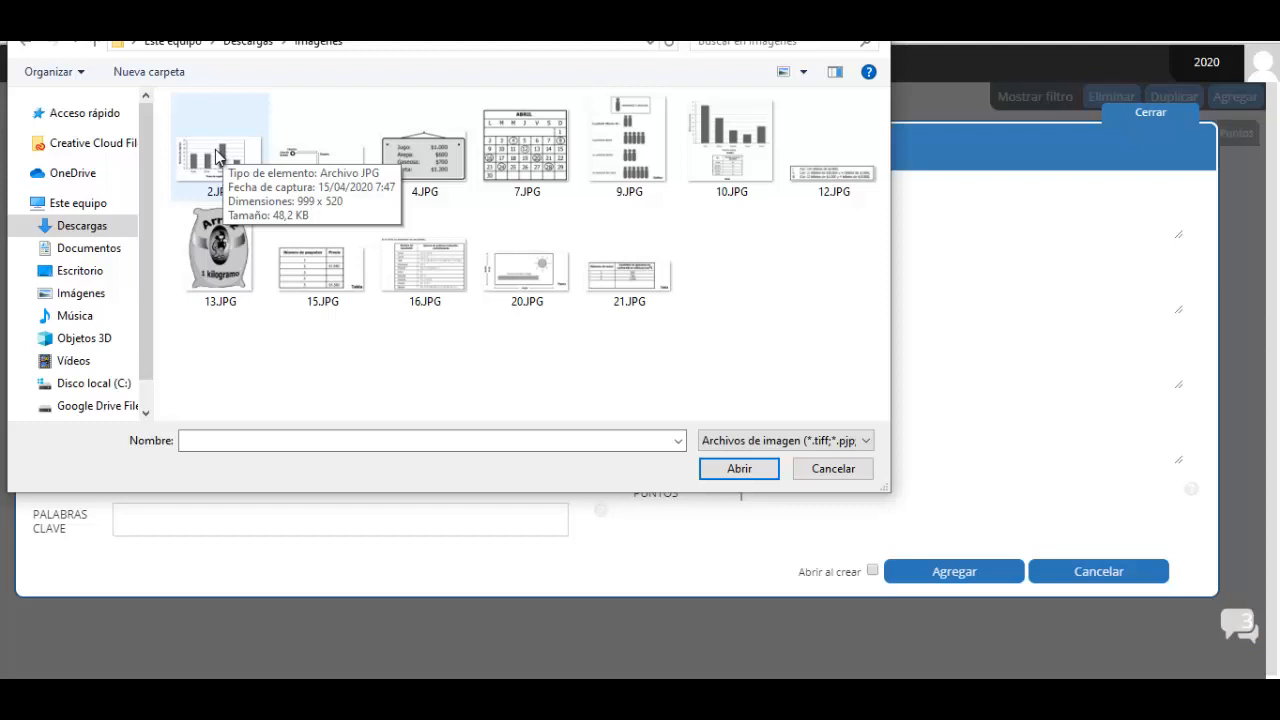
{"action": "double_click", "coordinate": [216, 152]}
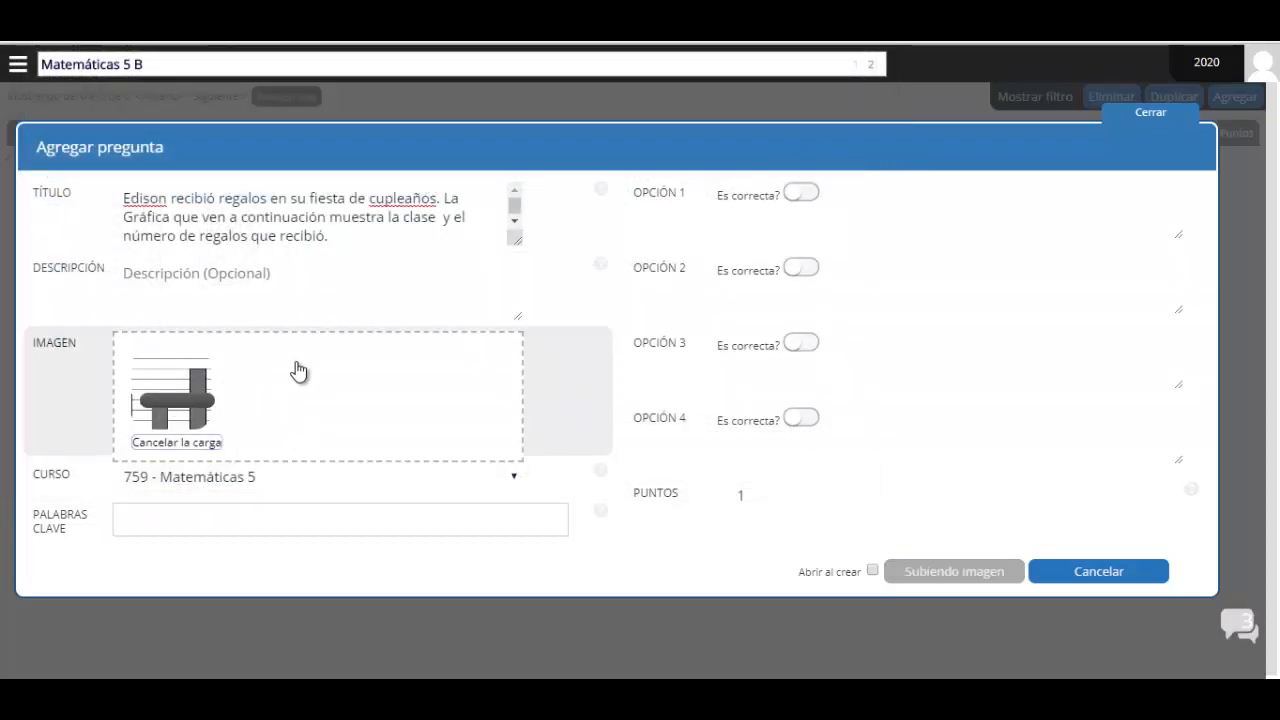
{"action": "left_click", "coordinate": [150, 277]}
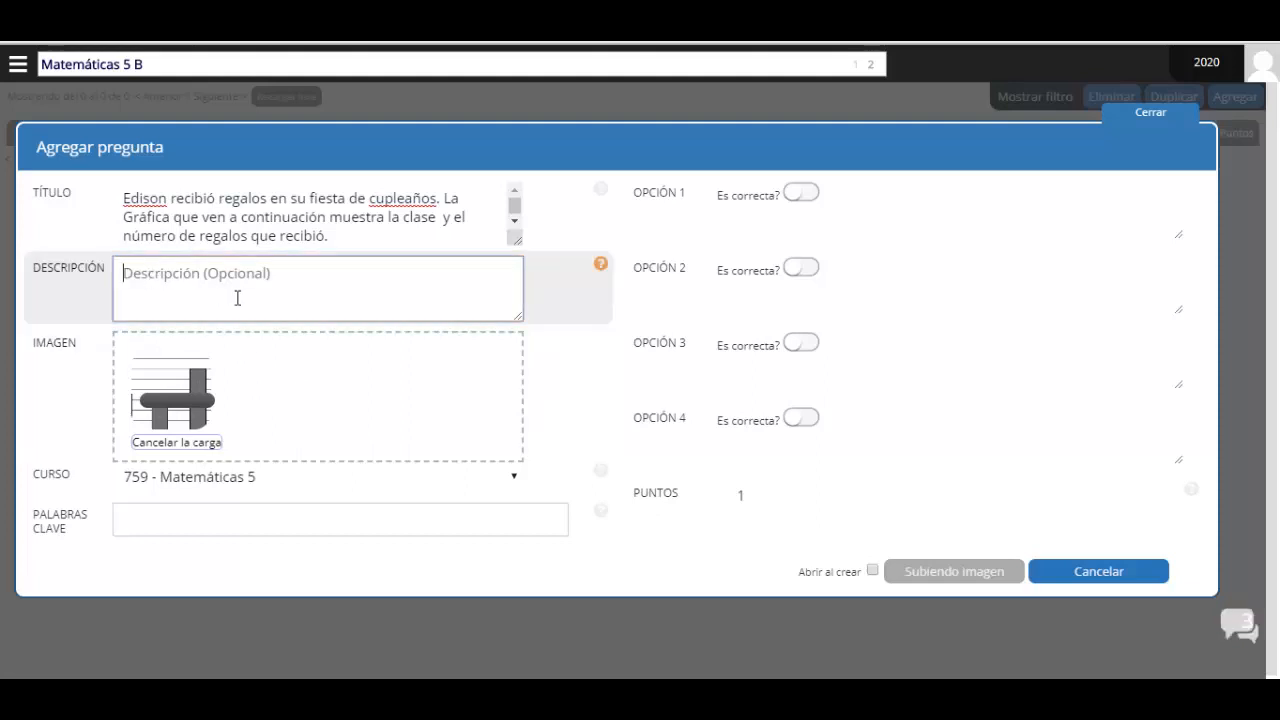
Enter the description '¿Cuántos regalos en total recibió Edison en su fiesta de cumpleaños?' and place the caret in 'cupleaños'
{"action": "type", "text": "¿"}
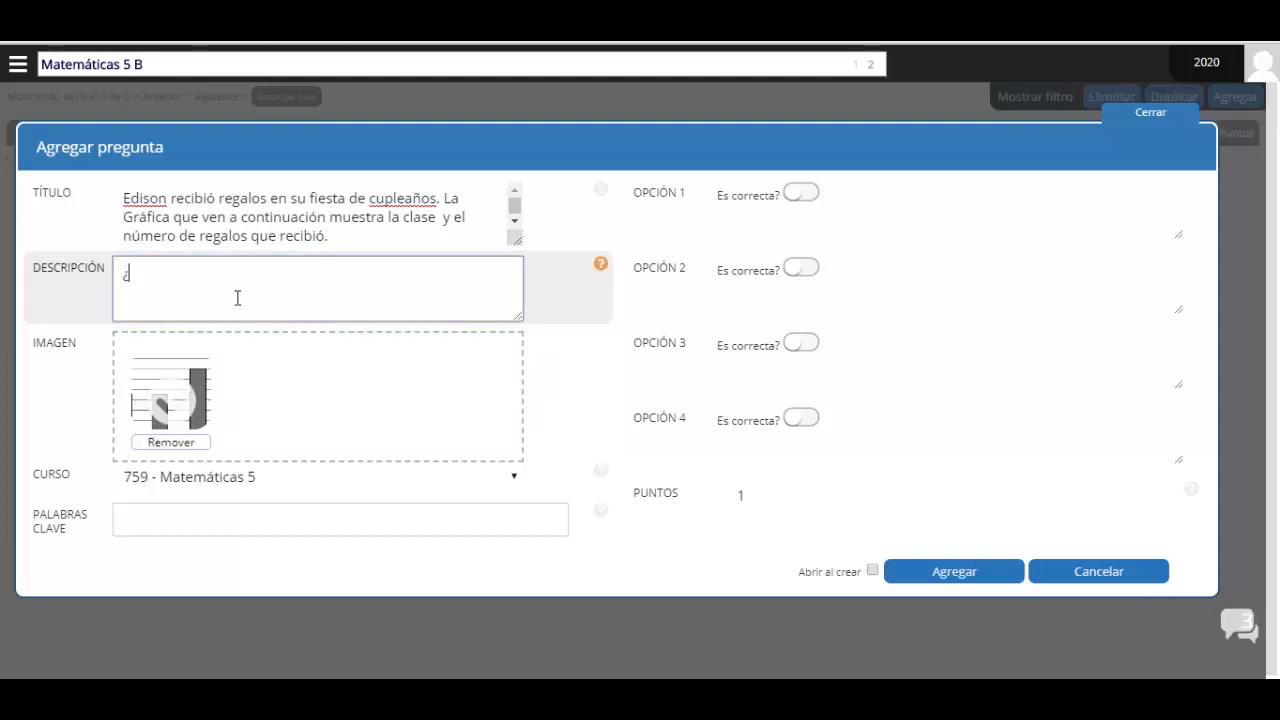
{"action": "type", "text": "Cuántos regalos en total recibió"}
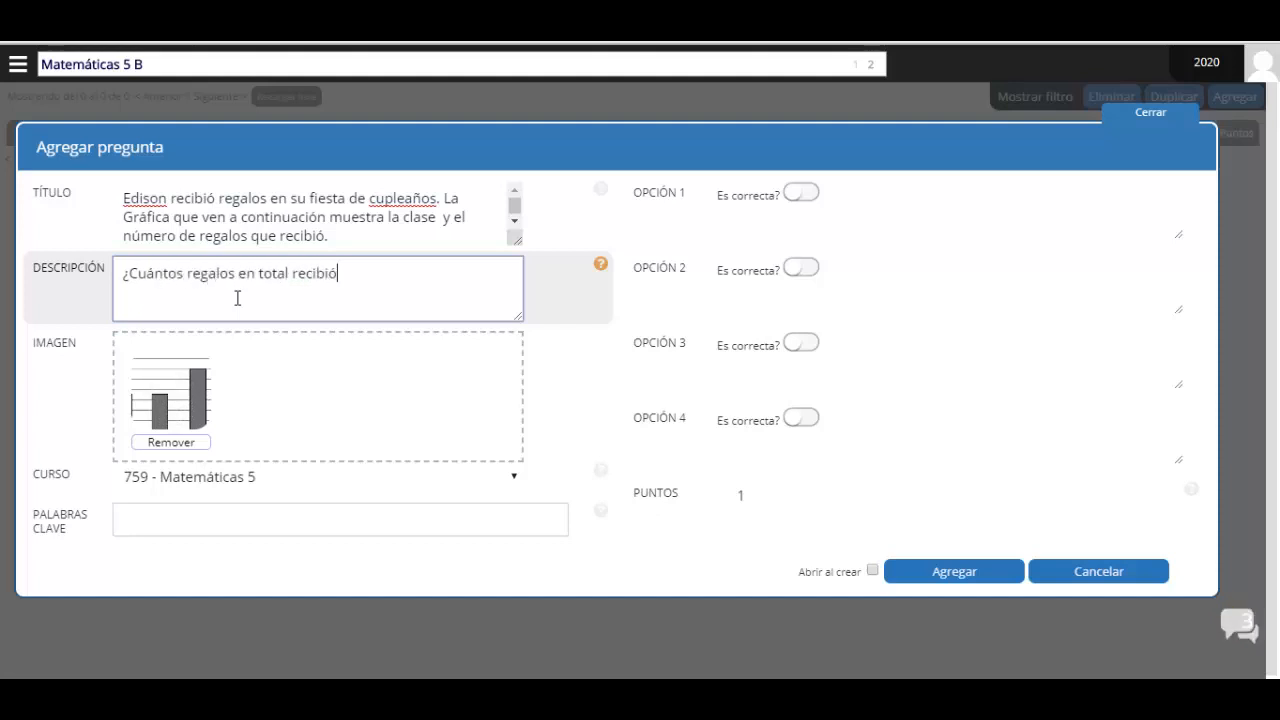
{"action": "type", "text": " Edison en su fiesta de cumpleaños?"}
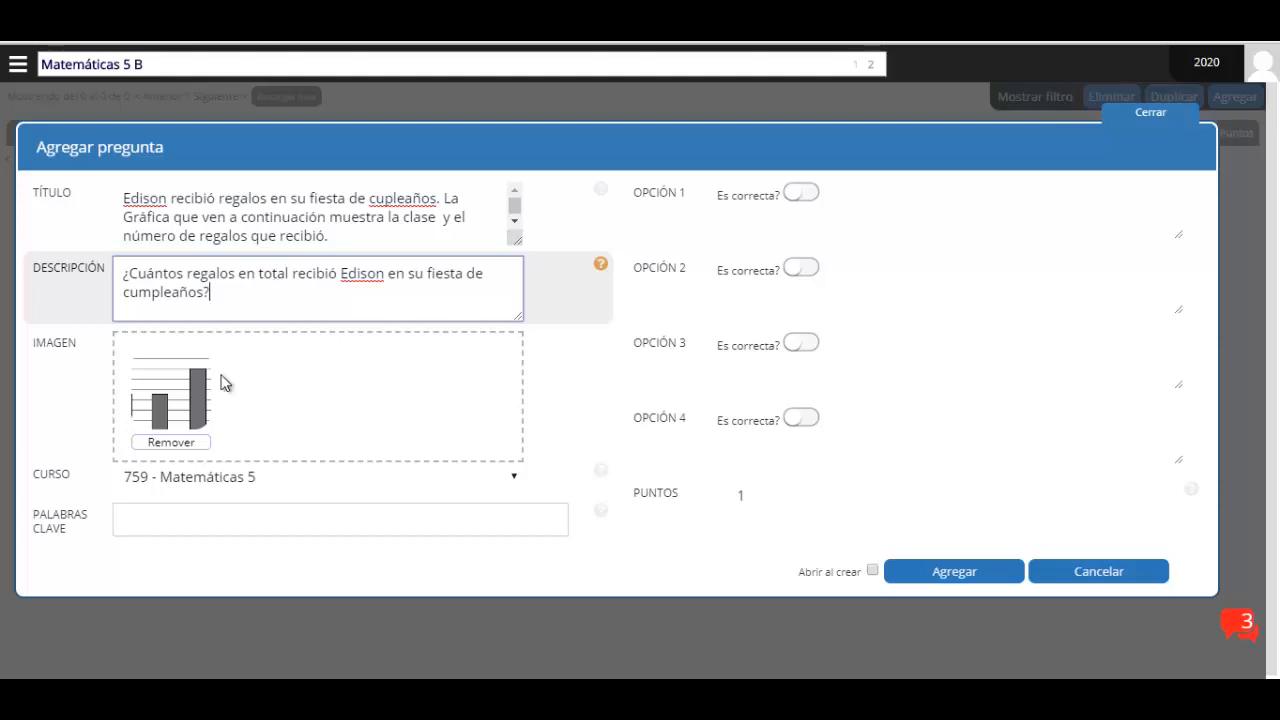
{"action": "left_click", "coordinate": [398, 198]}
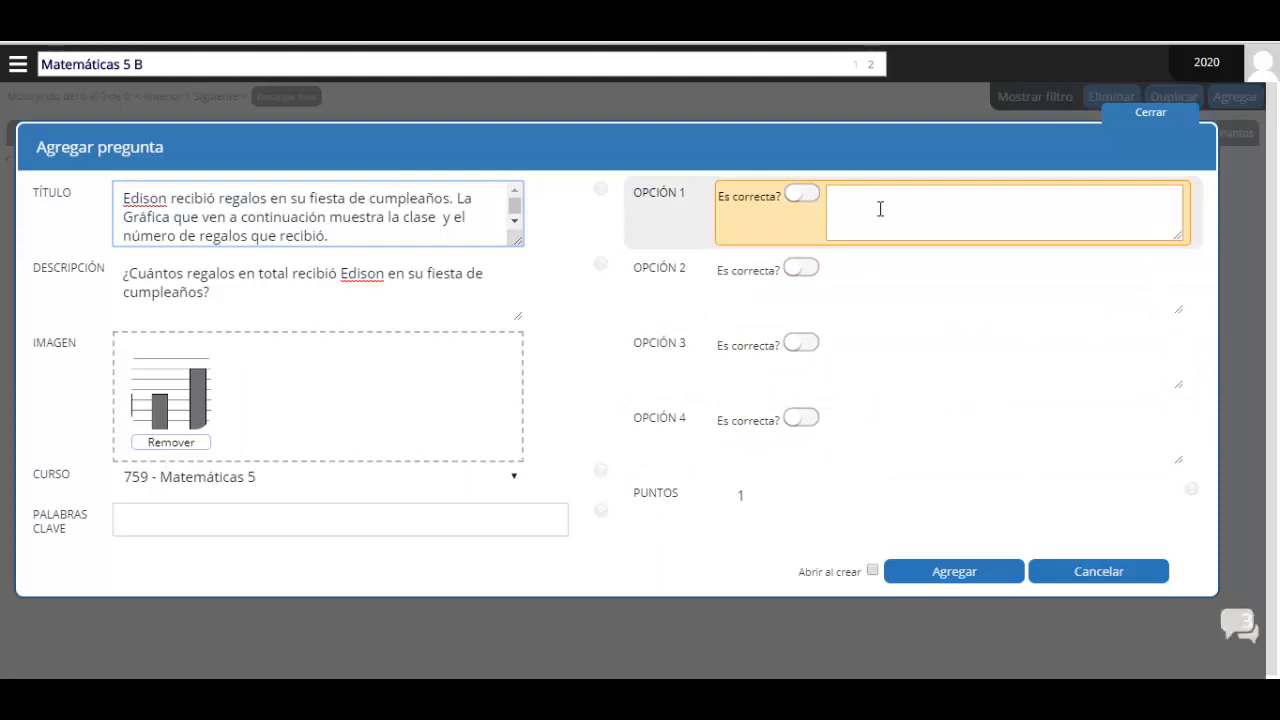
Fill the first three answer options with 4, 12 and 23, then move to the fourth
{"action": "left_click", "coordinate": [881, 209]}
{"action": "type", "text": "4"}
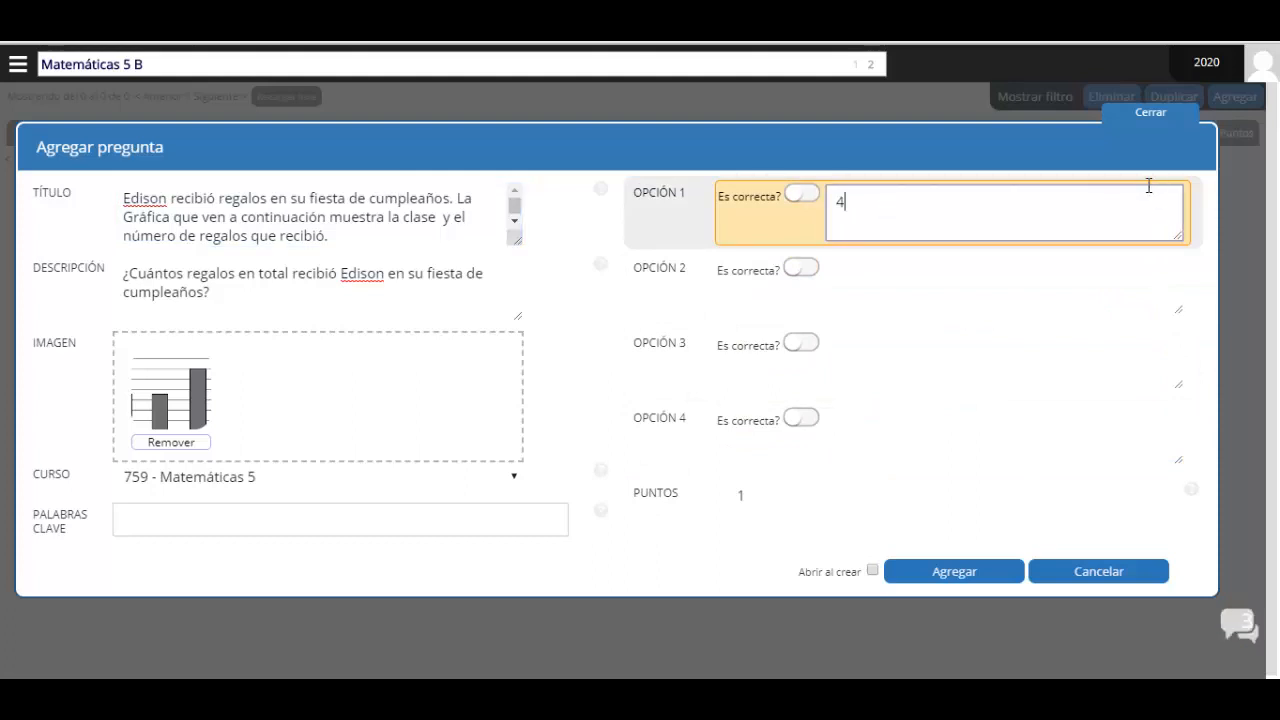
{"action": "left_click", "coordinate": [929, 294]}
{"action": "type", "text": "12"}
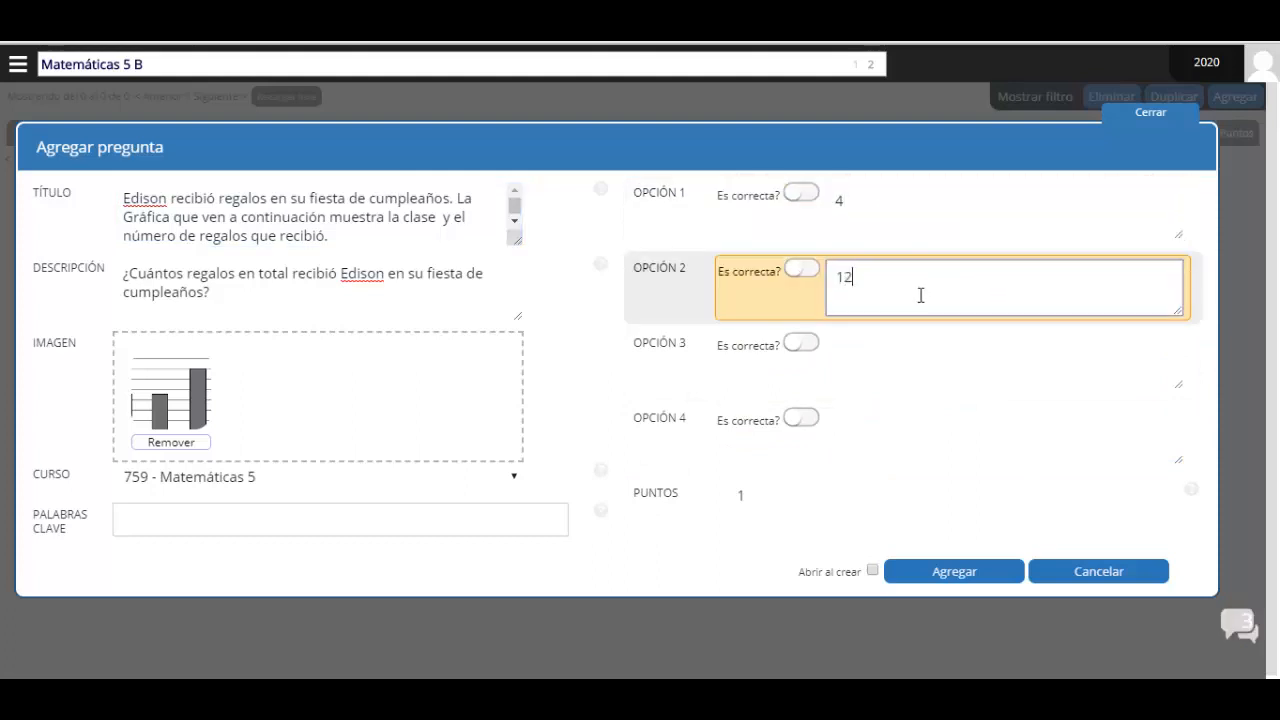
{"action": "left_click", "coordinate": [866, 371]}
{"action": "type", "text": "23"}
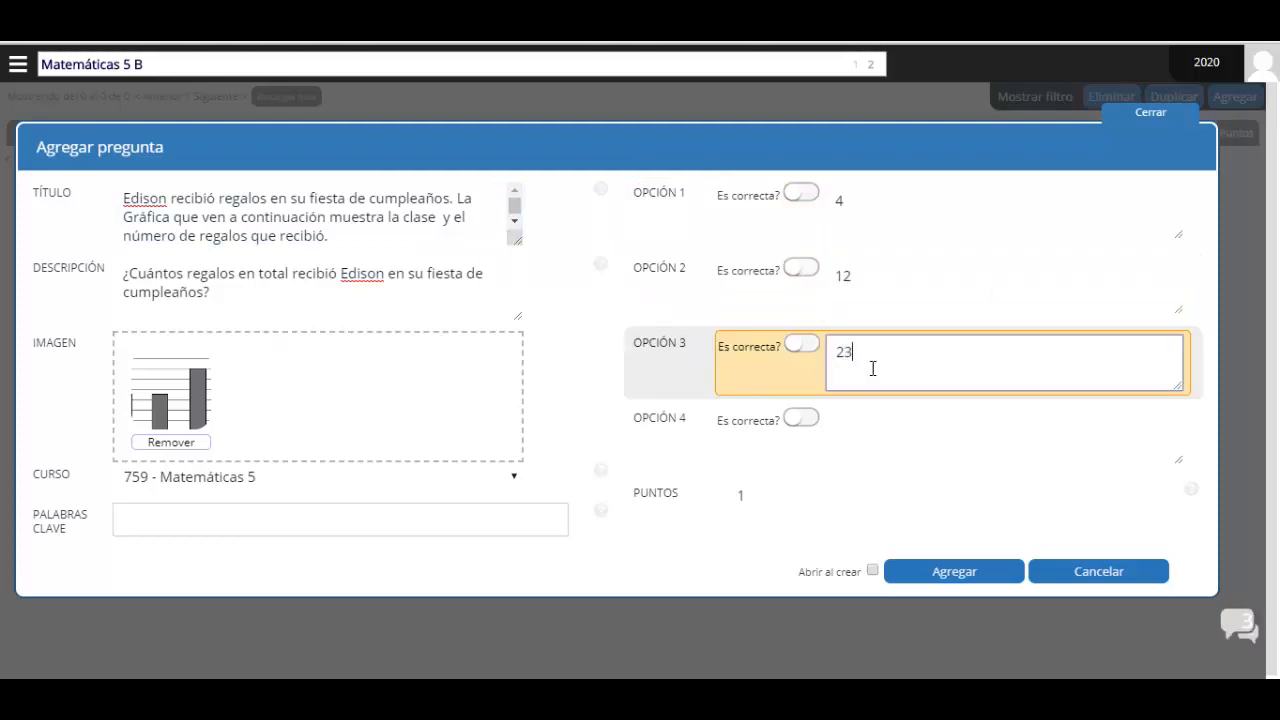
{"action": "left_click", "coordinate": [886, 424]}
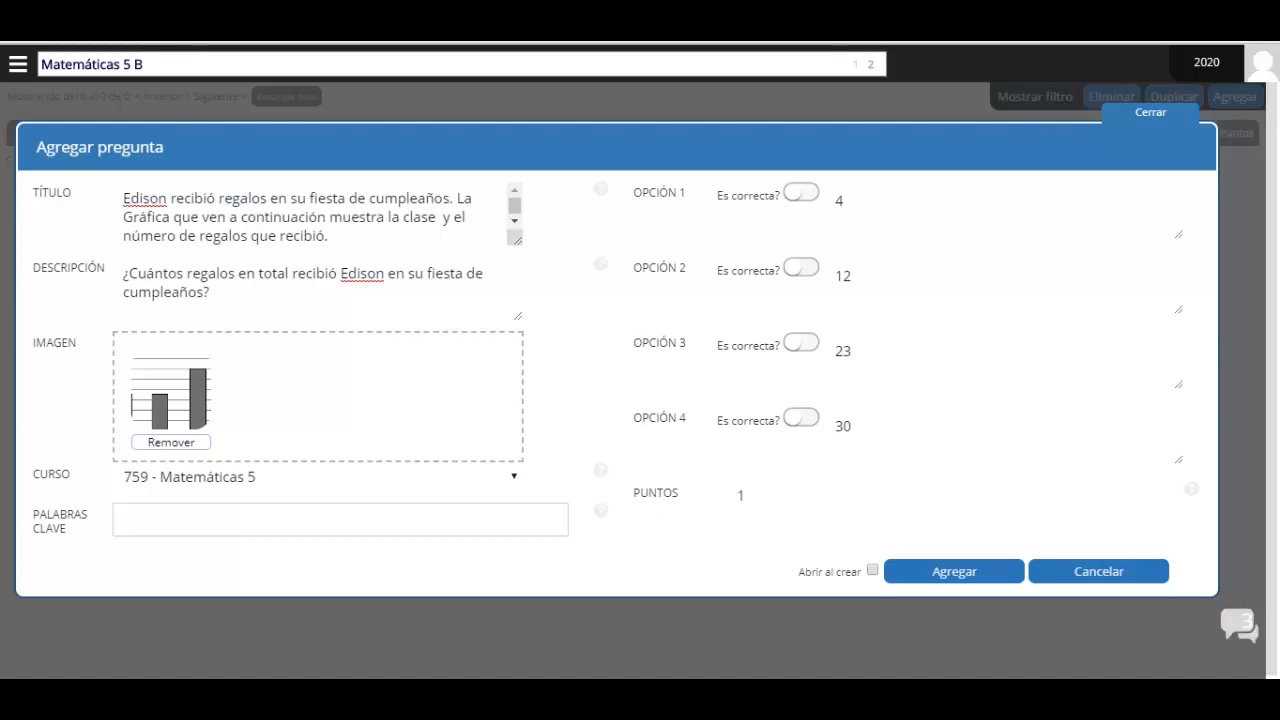
Leave option 4 (30) as the only answer switched to 'Es correcta?'
{"action": "left_click", "coordinate": [929, 235]}
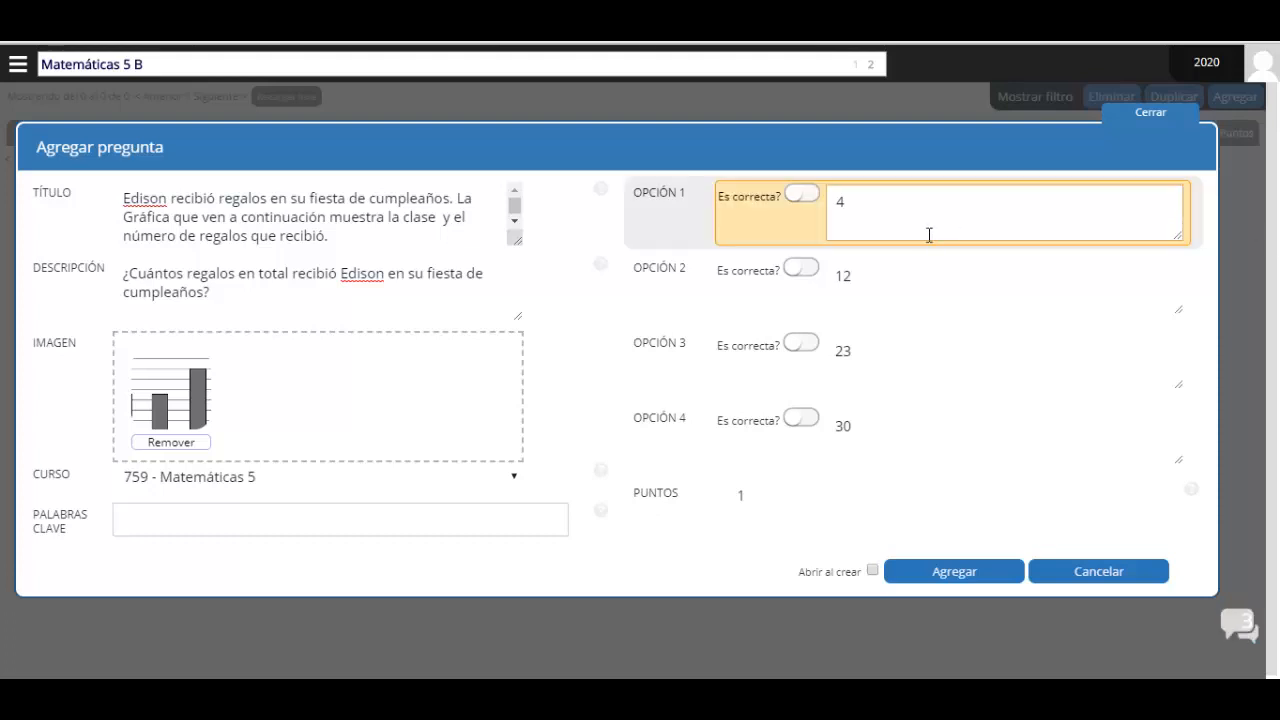
{"action": "left_click", "coordinate": [802, 421]}
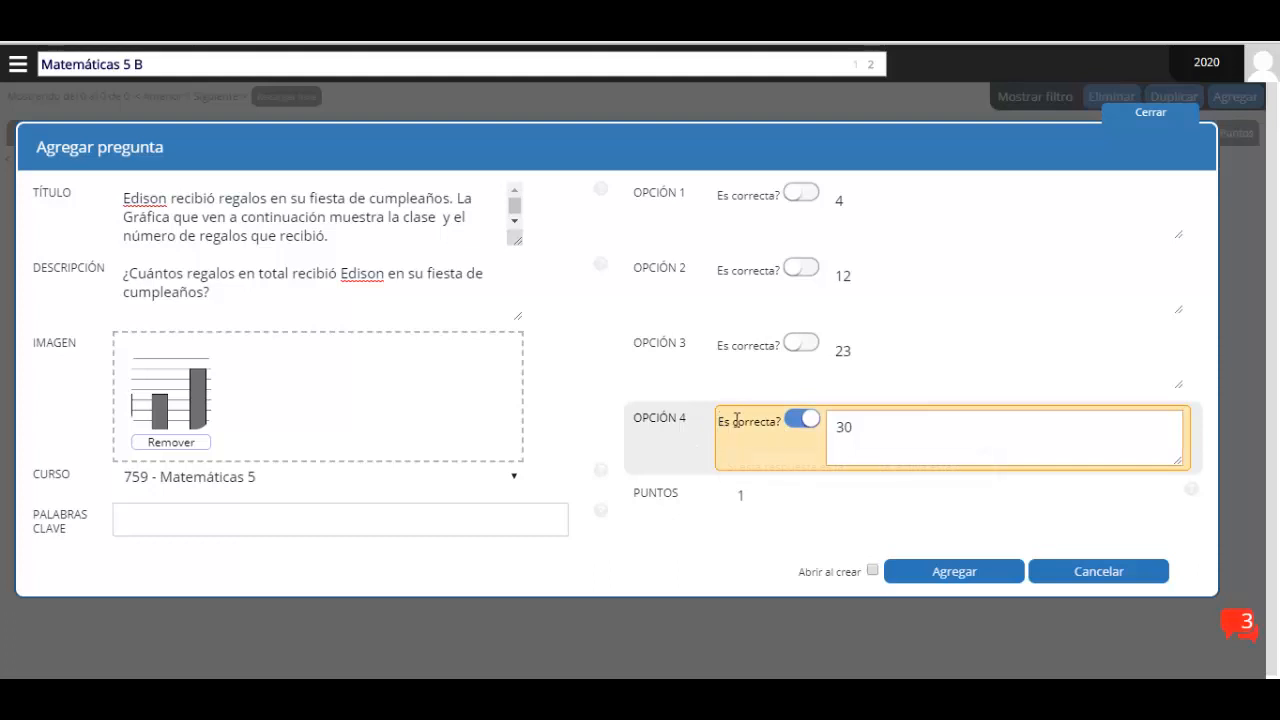
{"action": "left_click", "coordinate": [800, 421]}
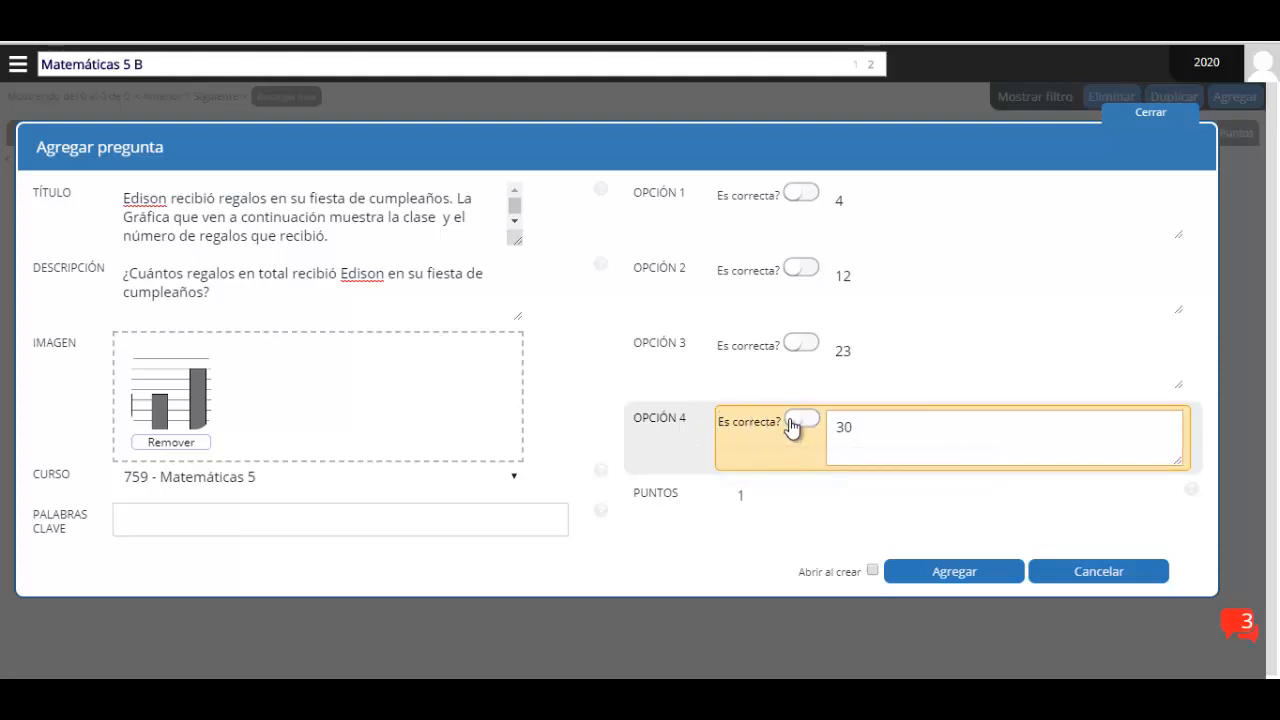
{"action": "left_click", "coordinate": [808, 345]}
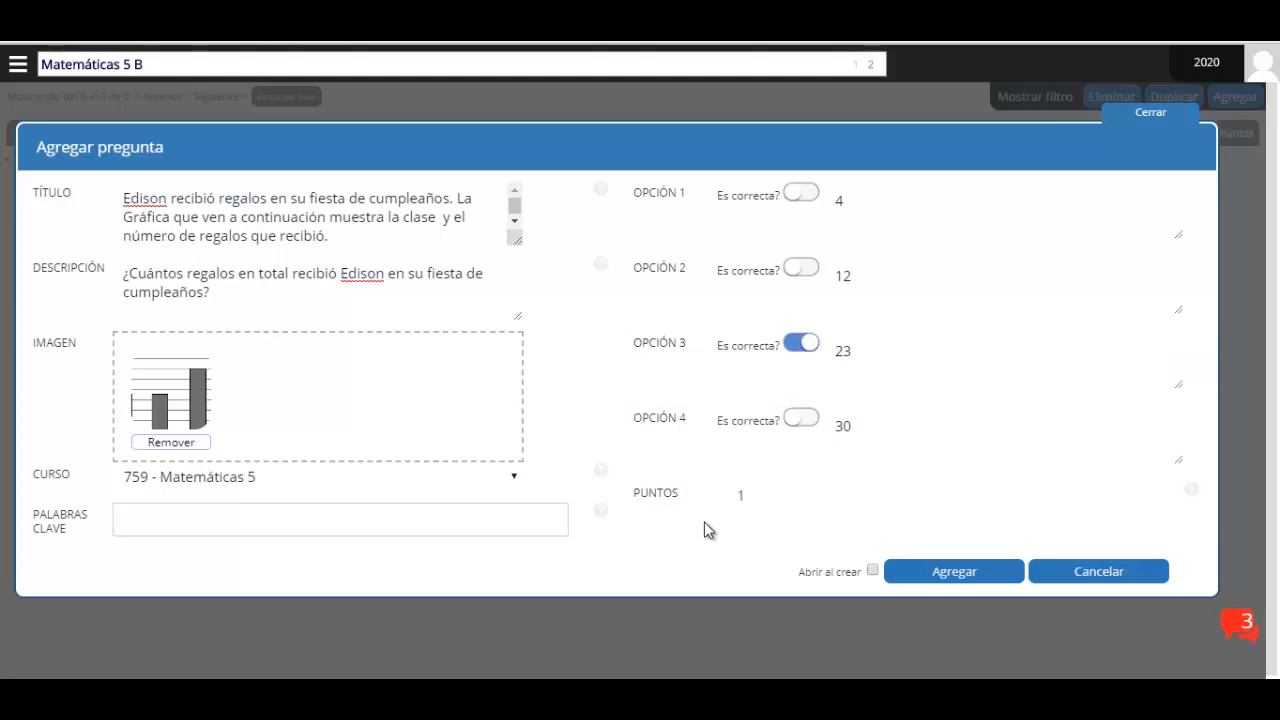
{"action": "left_click", "coordinate": [798, 344]}
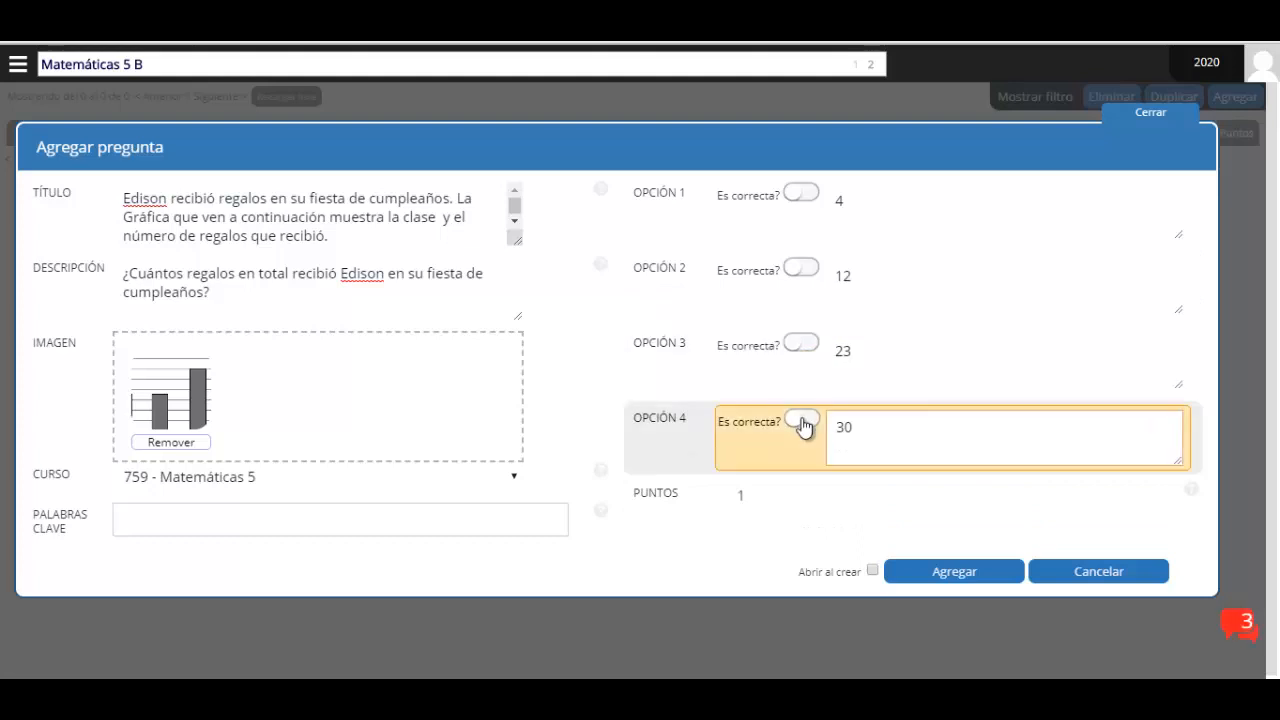
{"action": "left_click", "coordinate": [804, 421]}
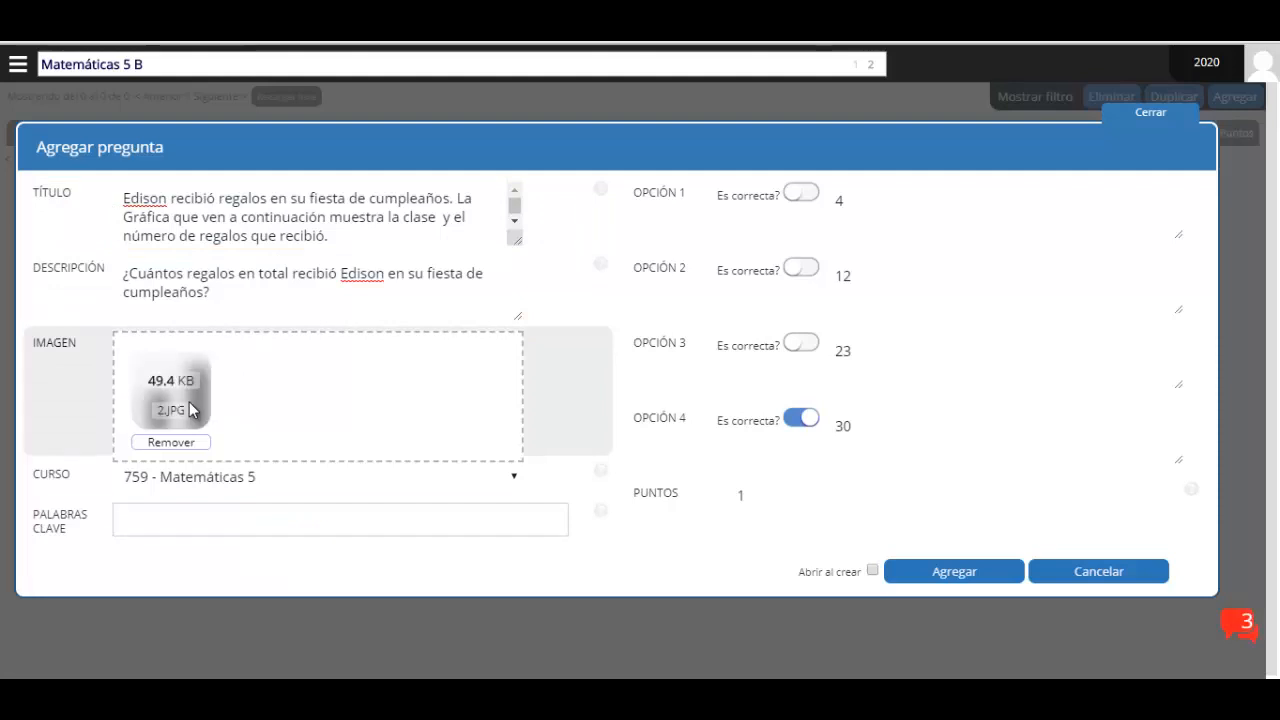
Add the keywords graficacumpleaños and examenfinal to the question
{"action": "left_click", "coordinate": [188, 522]}
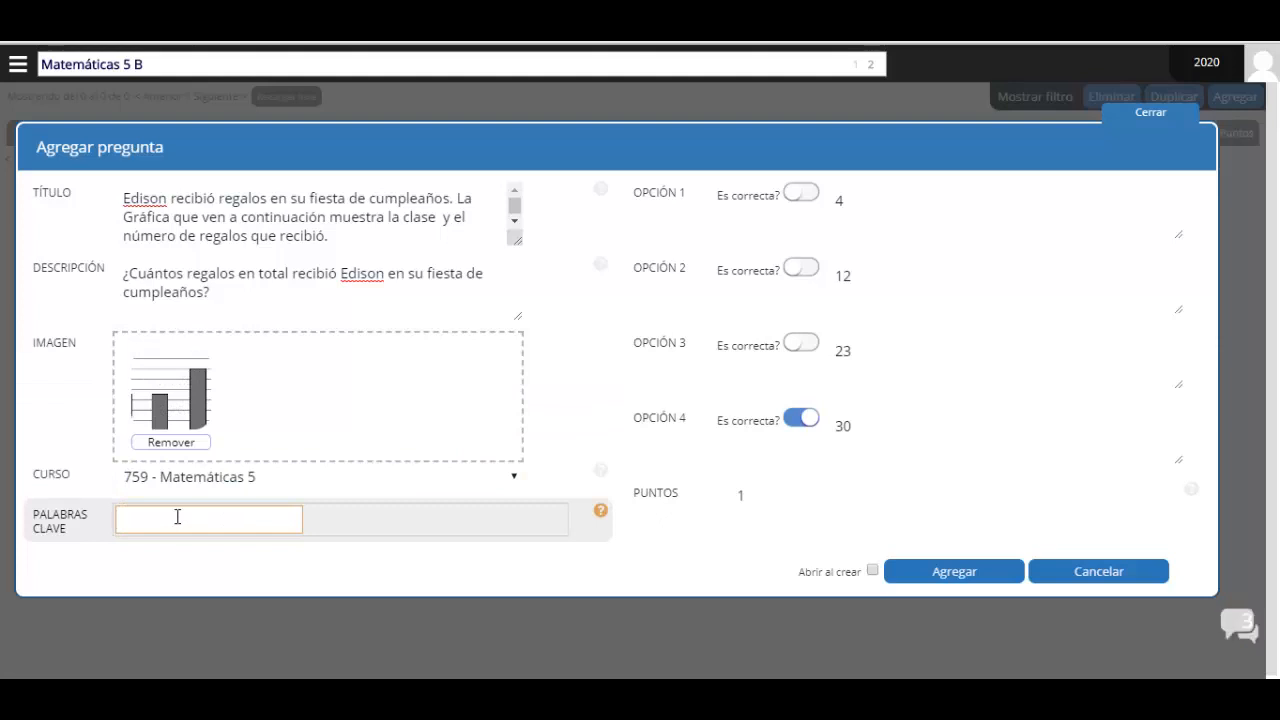
{"action": "type", "text": "grafica"}
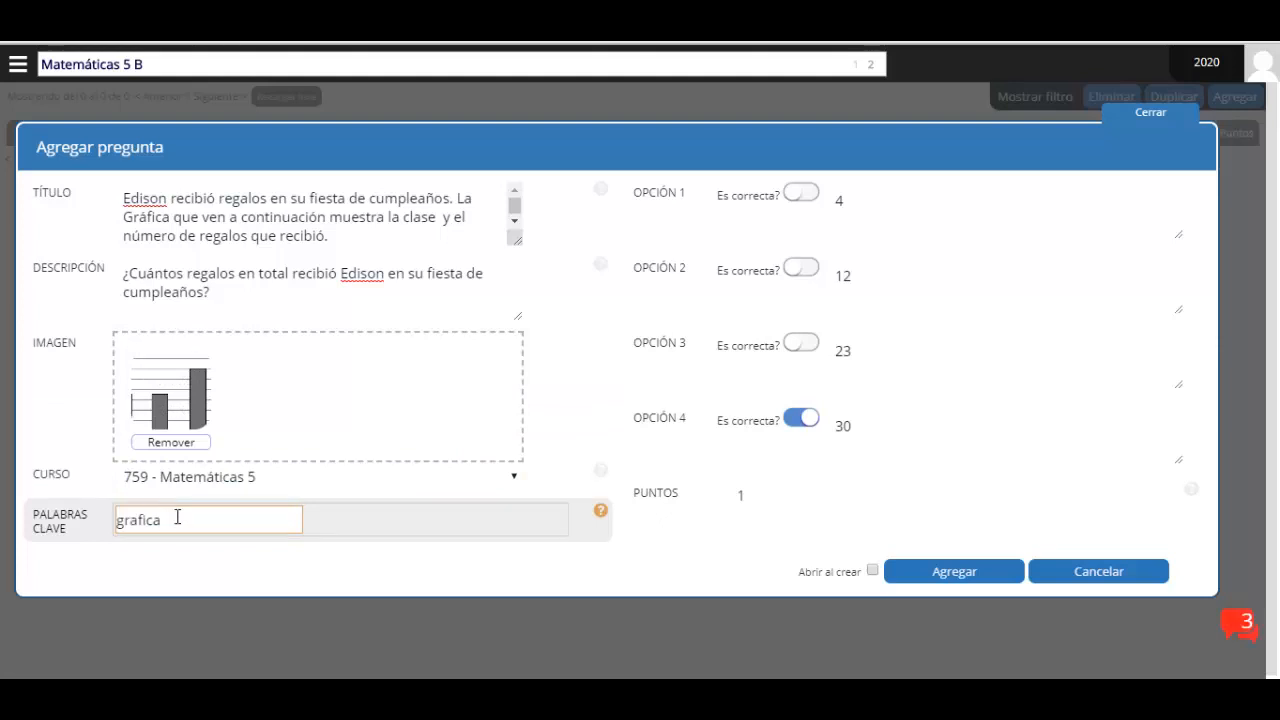
{"action": "type", "text": "cumpea"}
{"action": "type", "text": "años"}
{"action": "key", "text": "Return"}
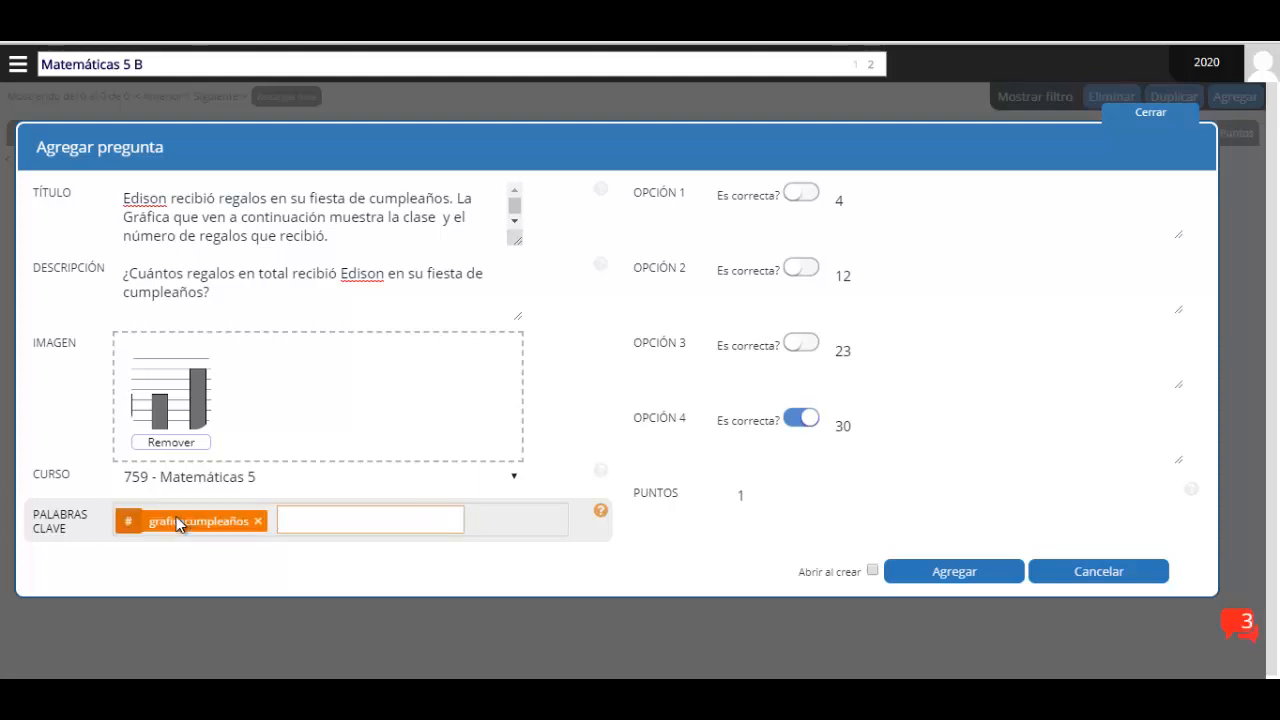
{"action": "type", "text": "examenfinal"}
{"action": "left_click", "coordinate": [391, 487]}
{"action": "left_click", "coordinate": [457, 572]}
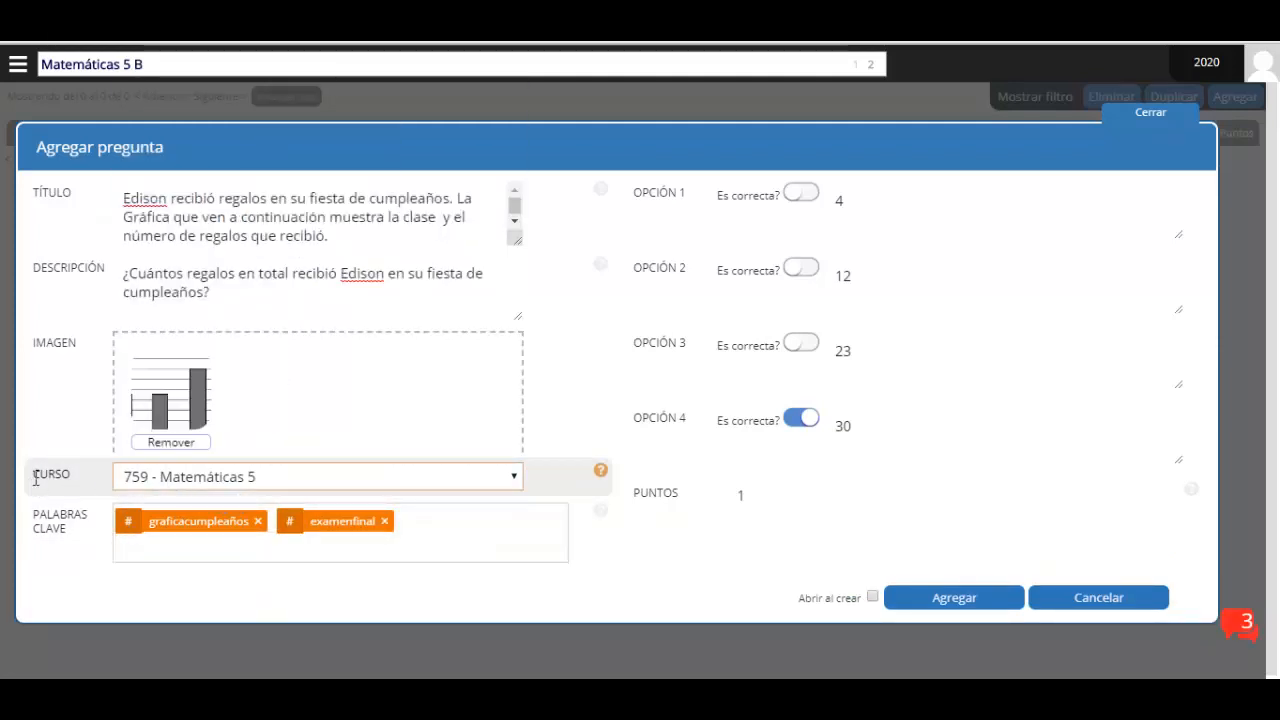
Keep the course on 759 - Matemáticas 5 and select the Puntos value to set it to 2
{"action": "left_click", "coordinate": [162, 484]}
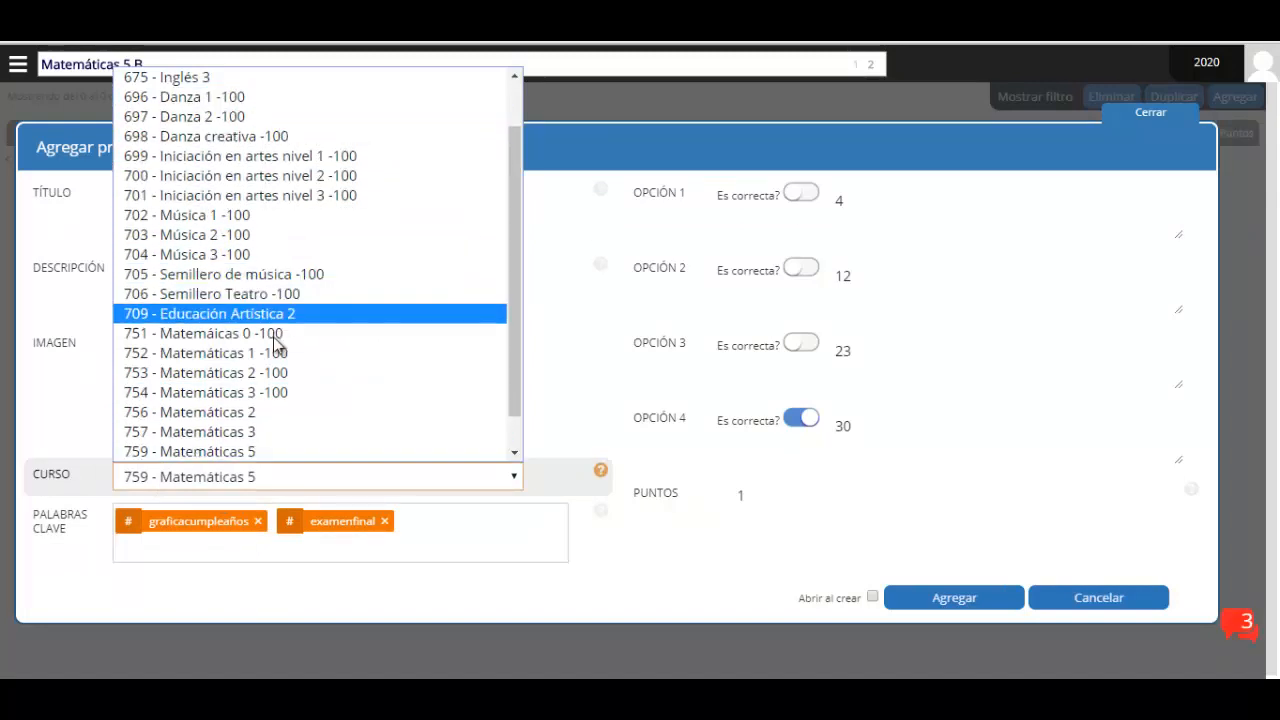
{"action": "scroll", "coordinate": [244, 412], "scroll_direction": "down", "scroll_amount": 1}
{"action": "scroll", "coordinate": [250, 395], "scroll_direction": "up", "scroll_amount": 2}
{"action": "scroll", "coordinate": [306, 345], "scroll_direction": "down", "scroll_amount": 2}
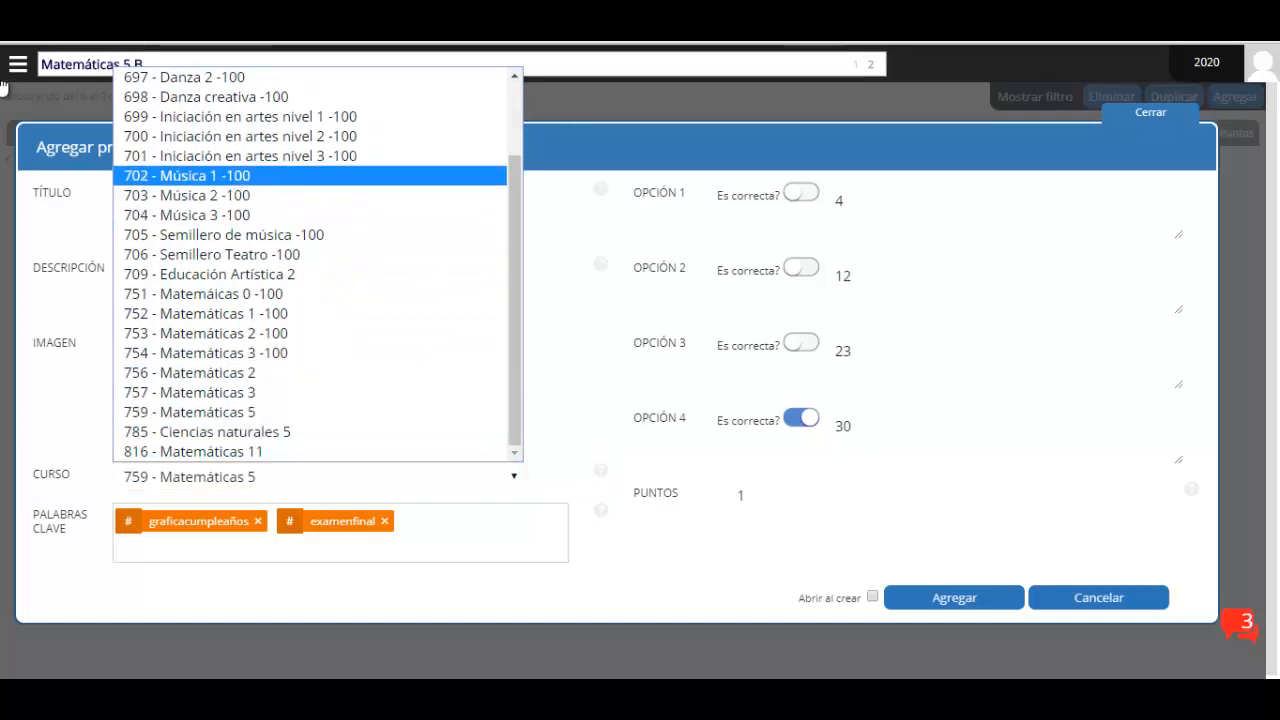
{"action": "left_click", "coordinate": [34, 108]}
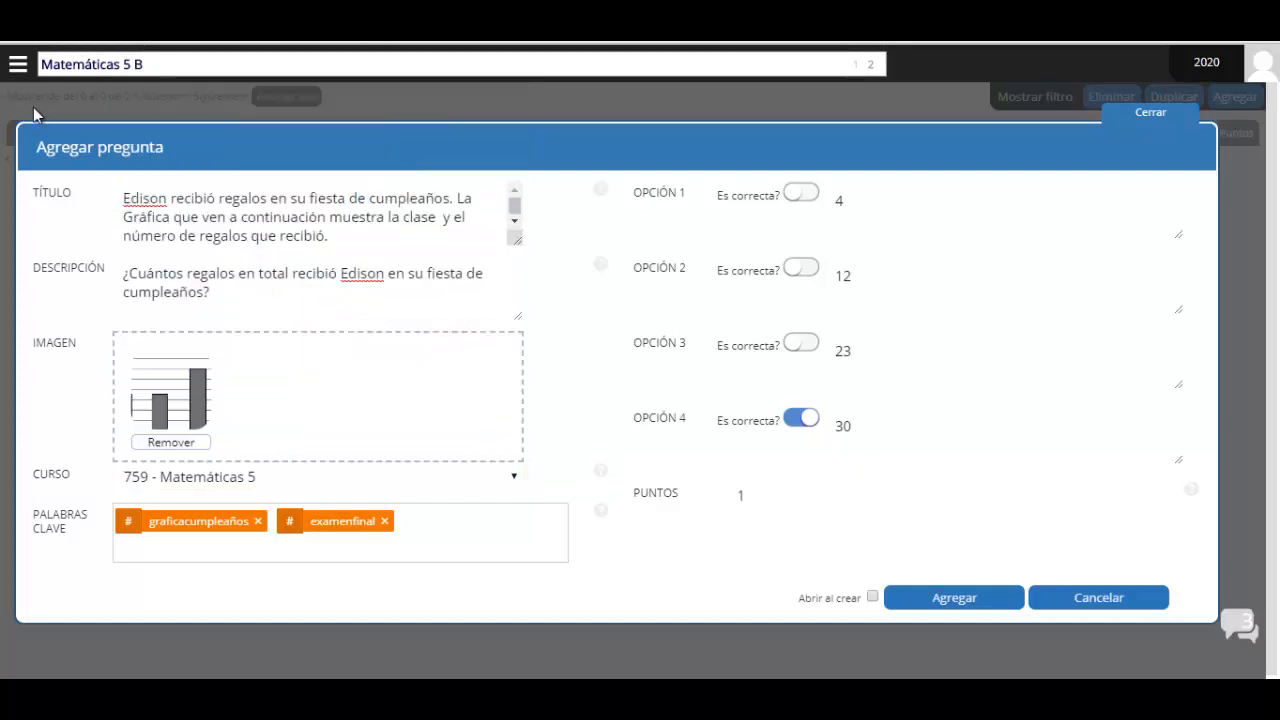
{"action": "left_click", "coordinate": [265, 479]}
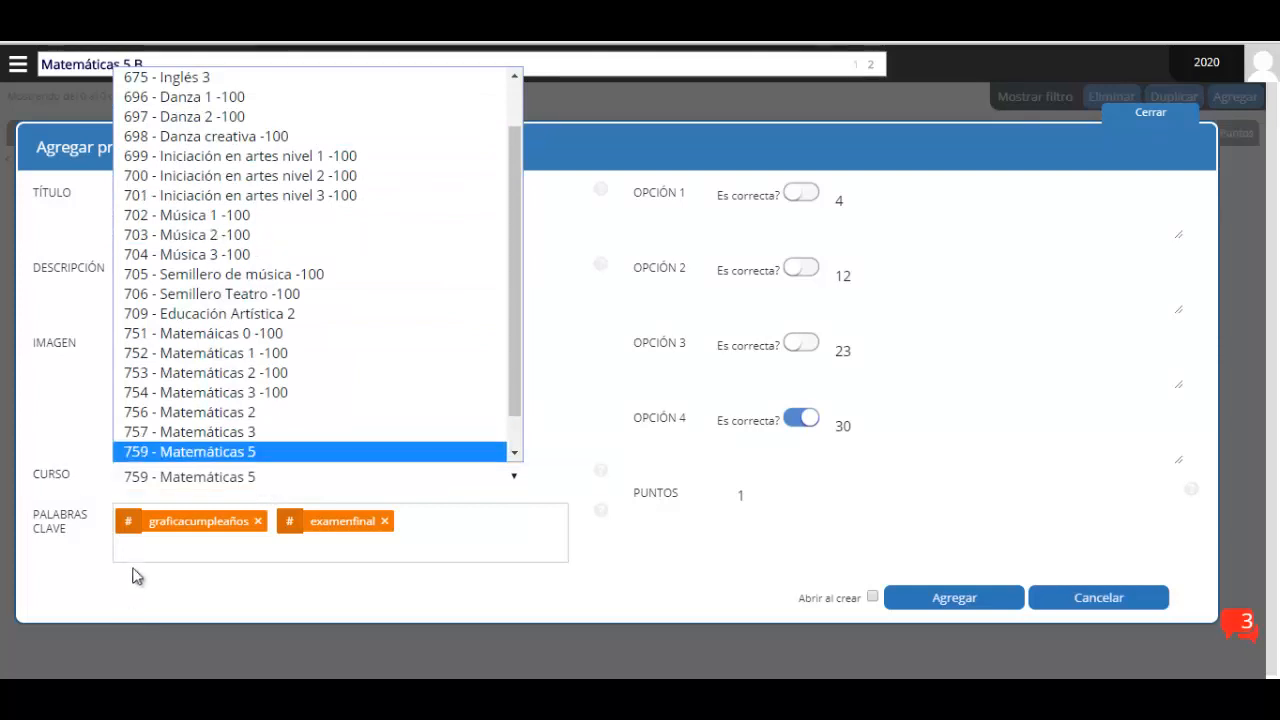
{"action": "left_click", "coordinate": [185, 482]}
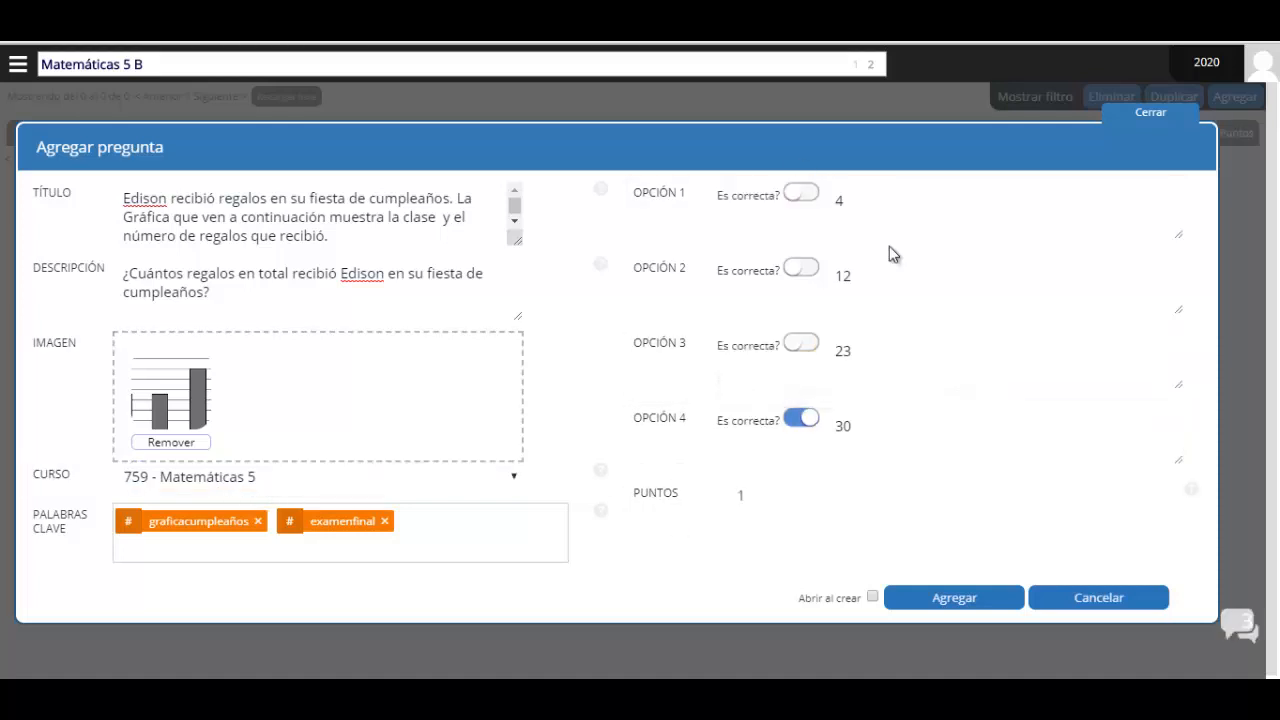
{"action": "double_click", "coordinate": [738, 496]}
Add the birthday-gifts question to the exam and dismiss the 'La pregunta ha sido agregada' confirmation
{"action": "left_click", "coordinate": [953, 598]}
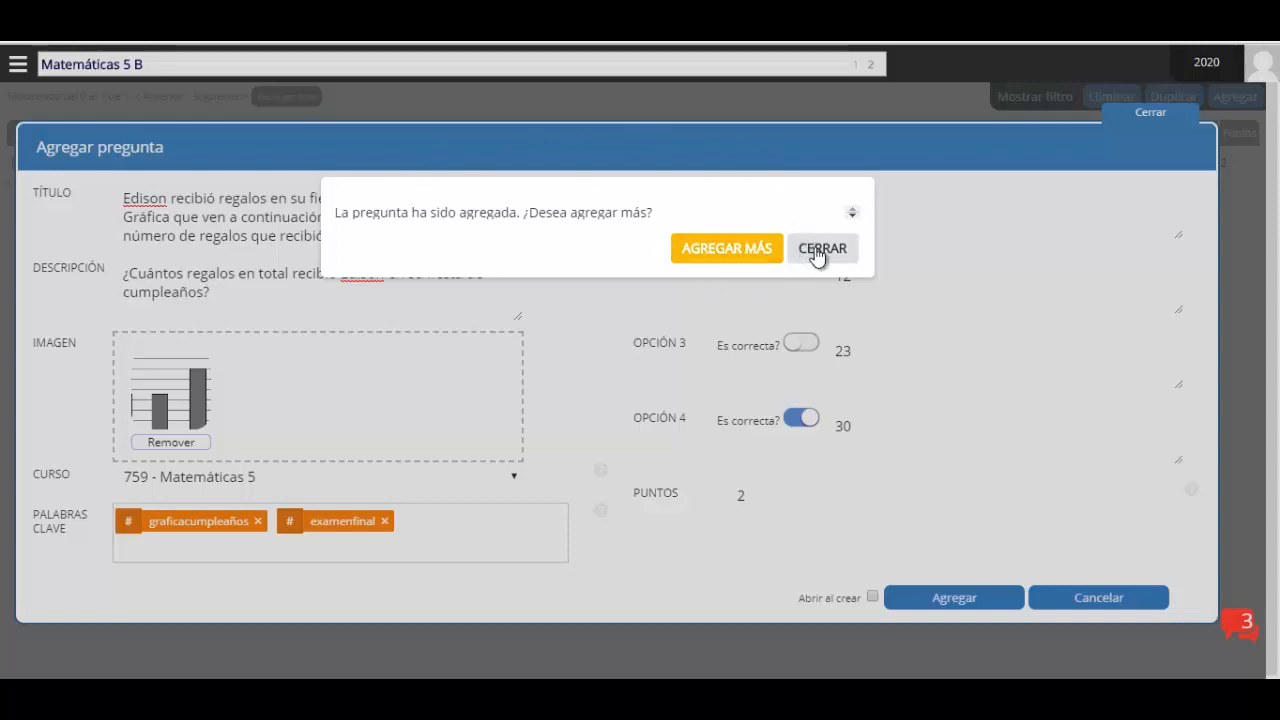
{"action": "left_click", "coordinate": [750, 254]}
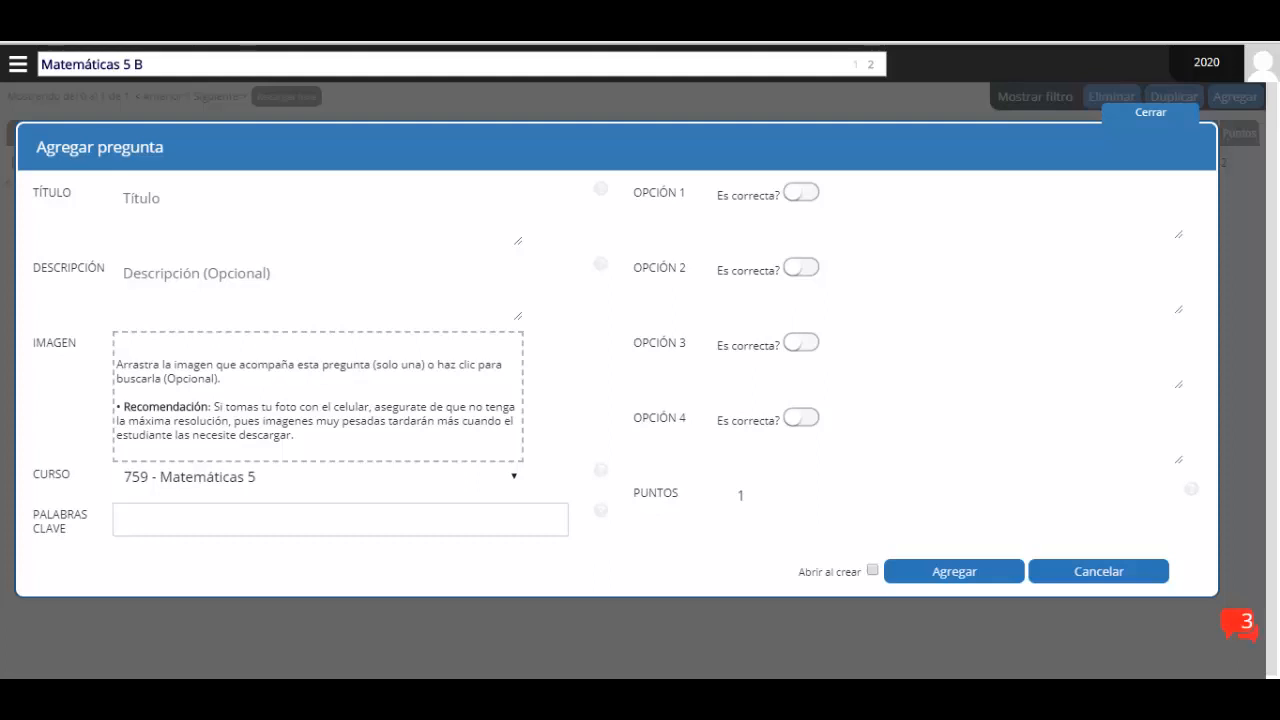
Enter the title 'Cinco hermanos… 2 docenas de globos…' with '¿Cuántos globos faltan por colocar?' on its own line
{"action": "left_click", "coordinate": [225, 202]}
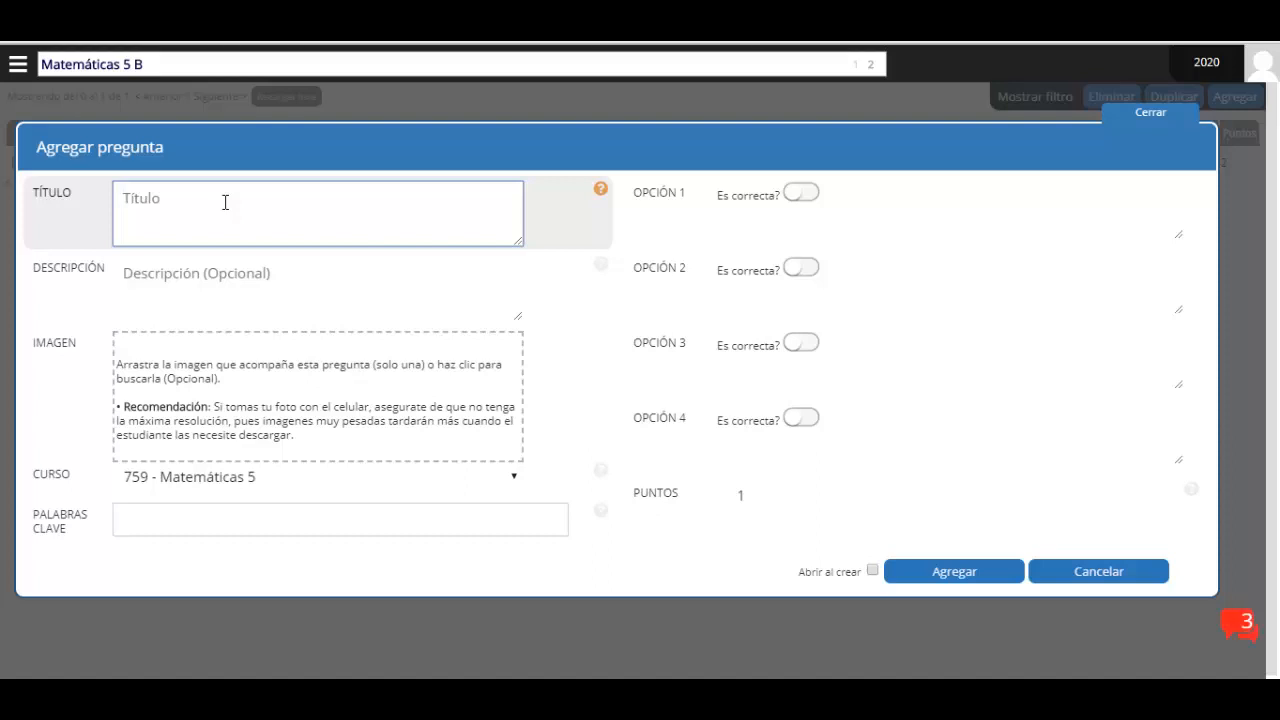
{"action": "type", "text": "Cinco hermanos"}
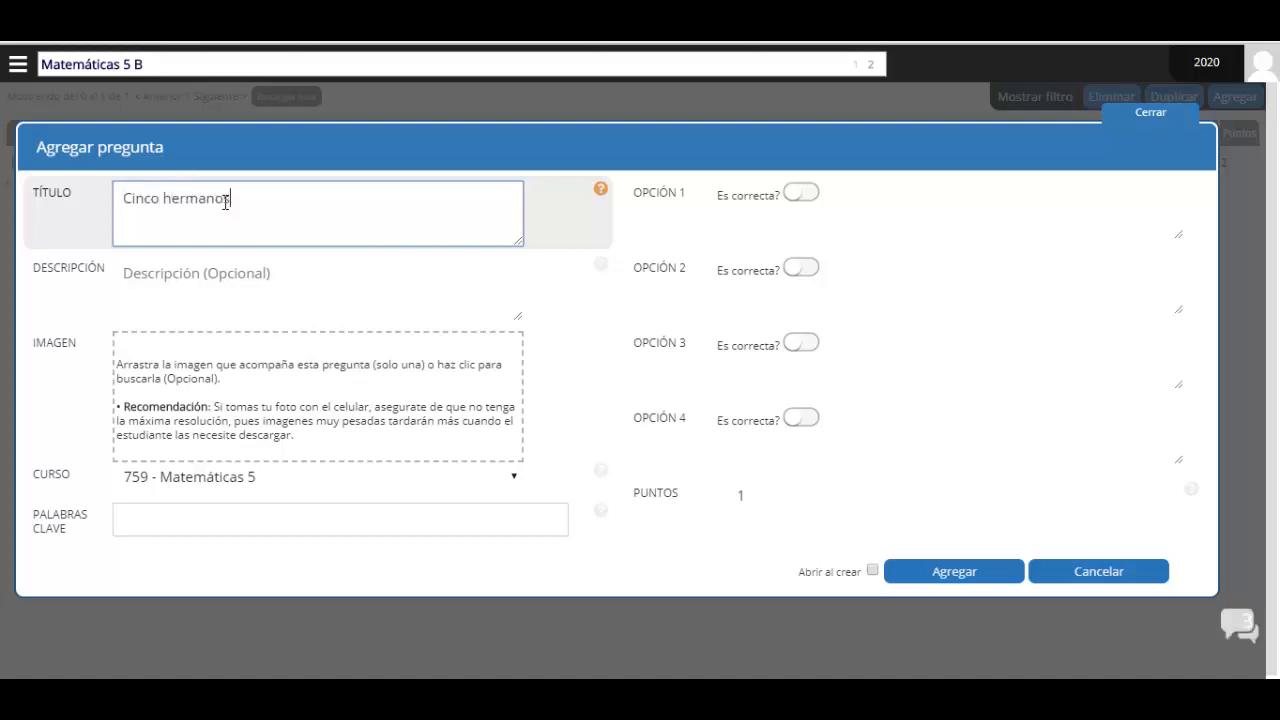
{"action": "type", "text": " que están decorando su casa para una fiesta compraron 2"}
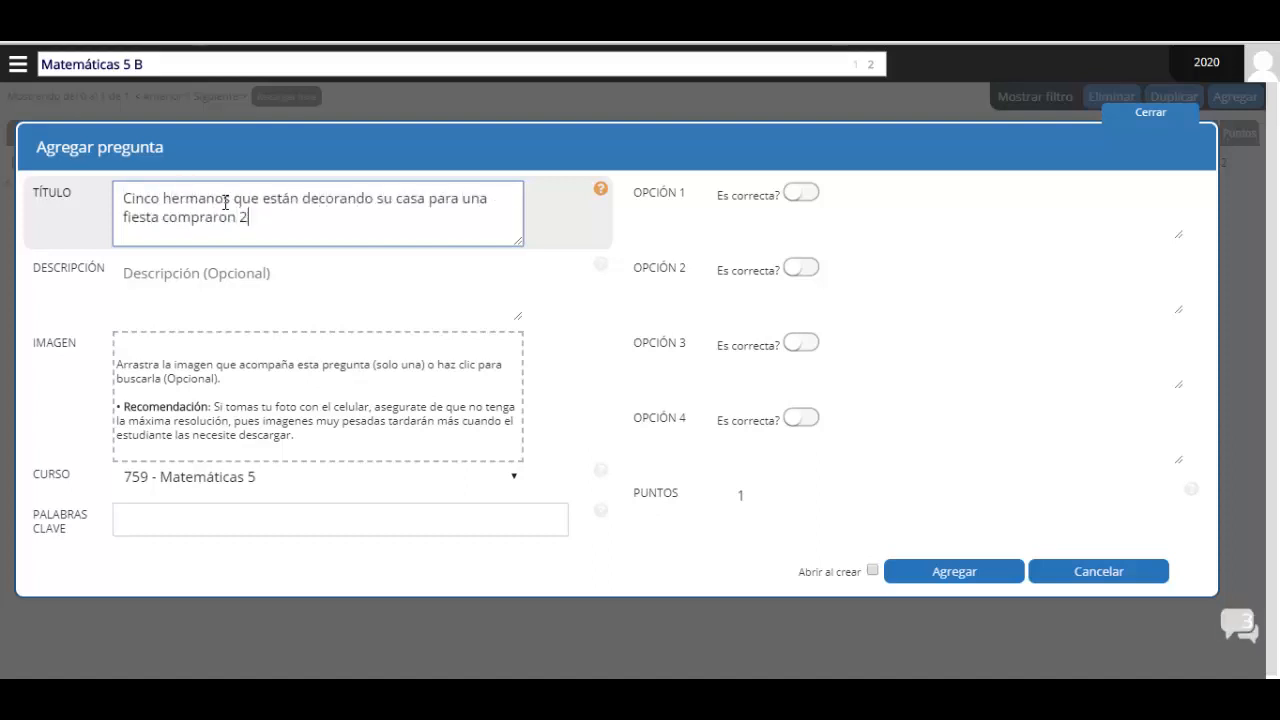
{"action": "type", "text": " docenas de globos ara colocarlos en el techo"}
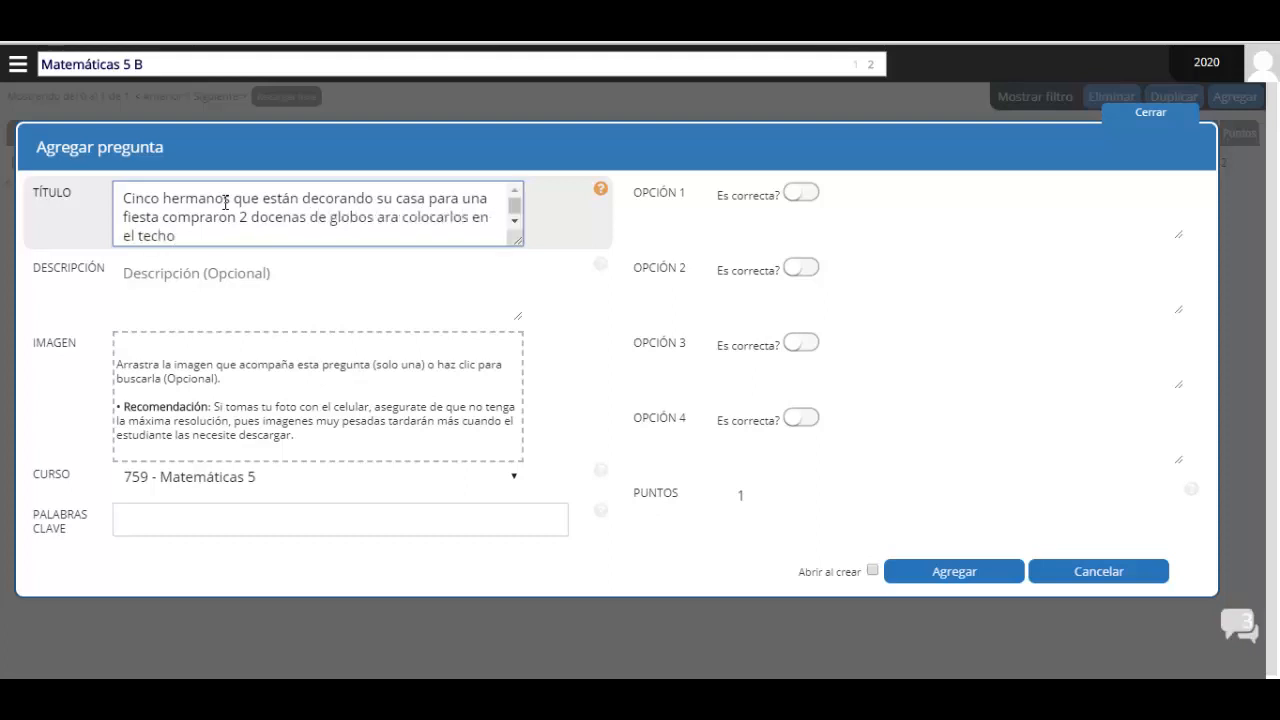
{"action": "type", "text": " y las paredes. Mario colocó 2 glo"}
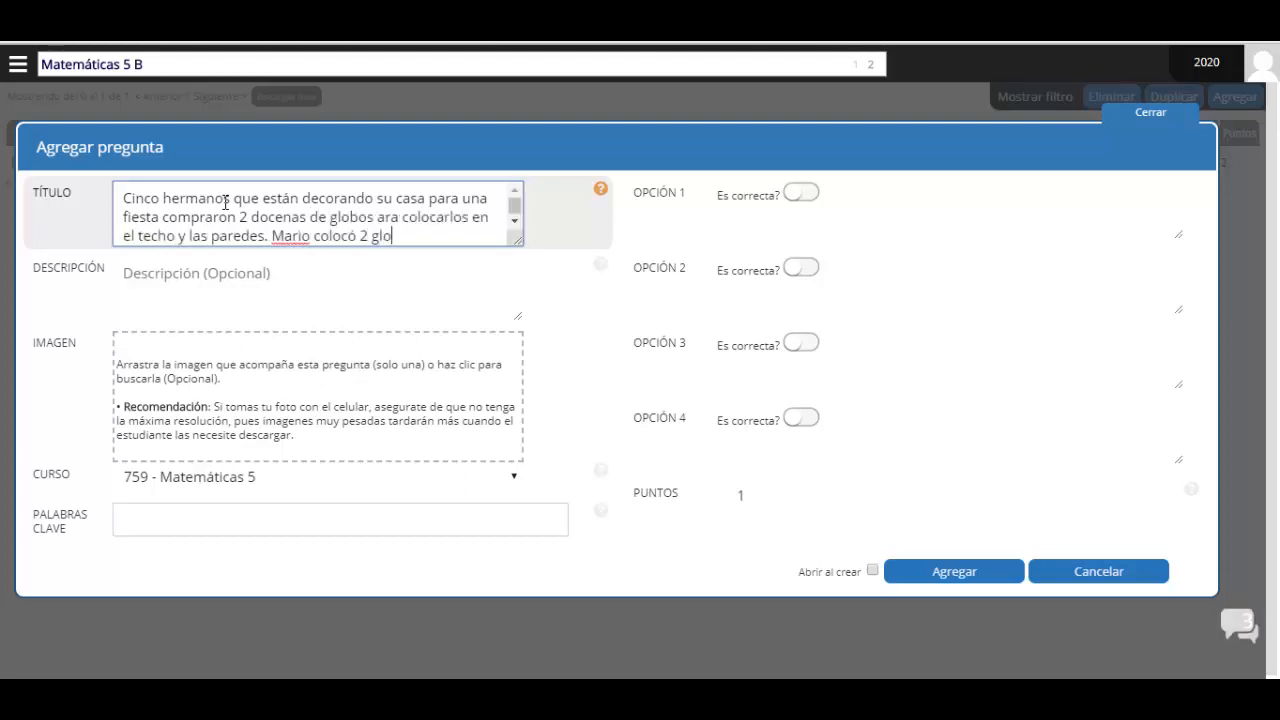
{"action": "type", "text": "bos, Lucía 5"}
{"action": "type", "text": ", Franci"}
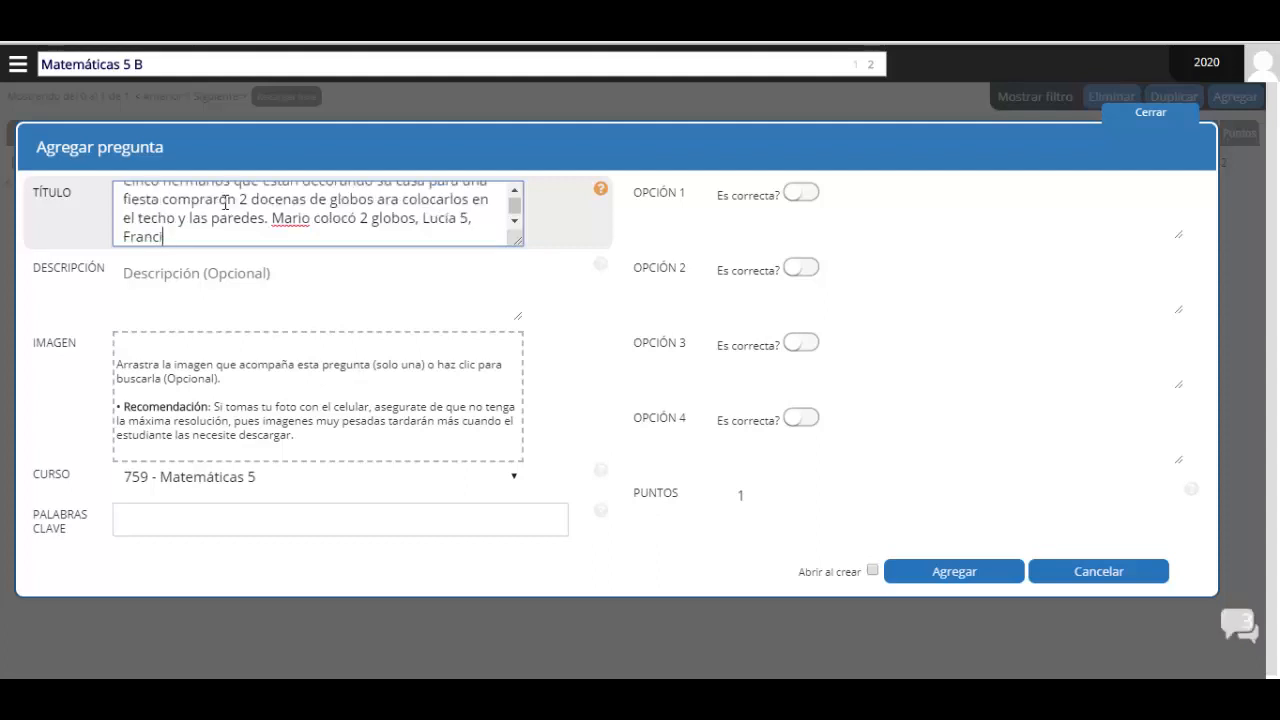
{"action": "type", "text": "sco1, Verónica 6 y diana 4."}
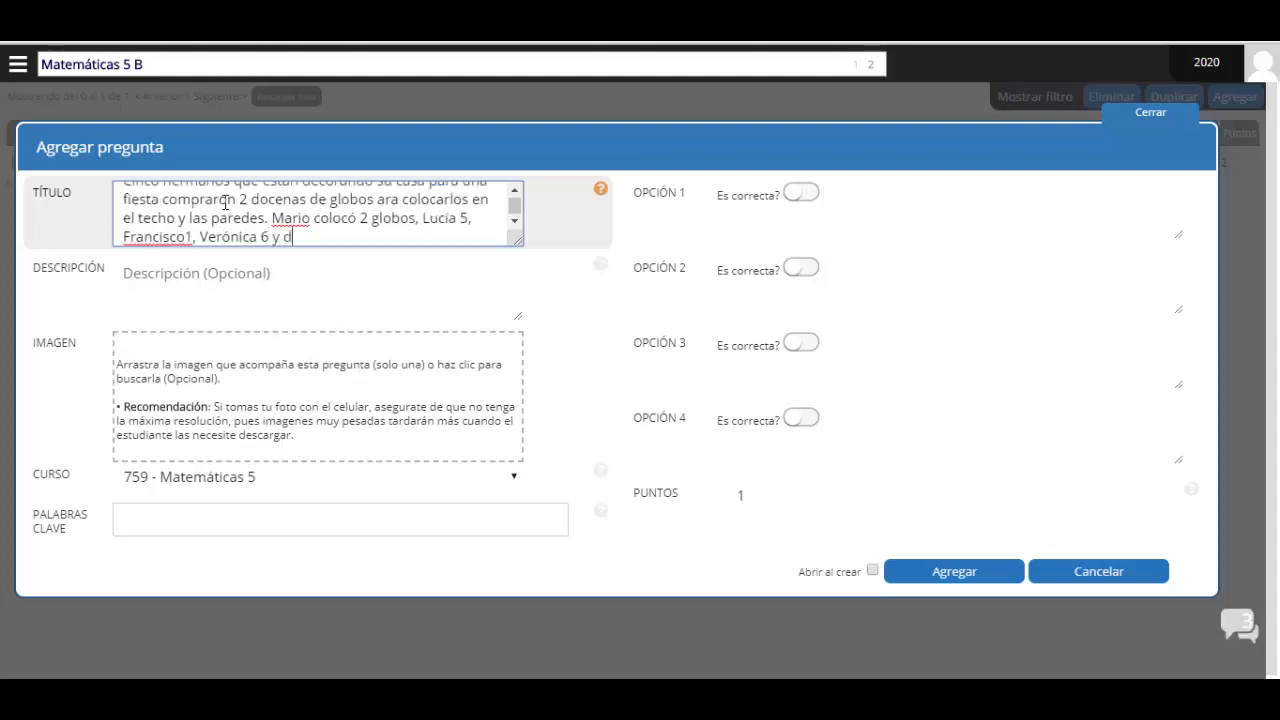
{"action": "key", "text": "Return"}
{"action": "type", "text": "¿Cuántos g"}
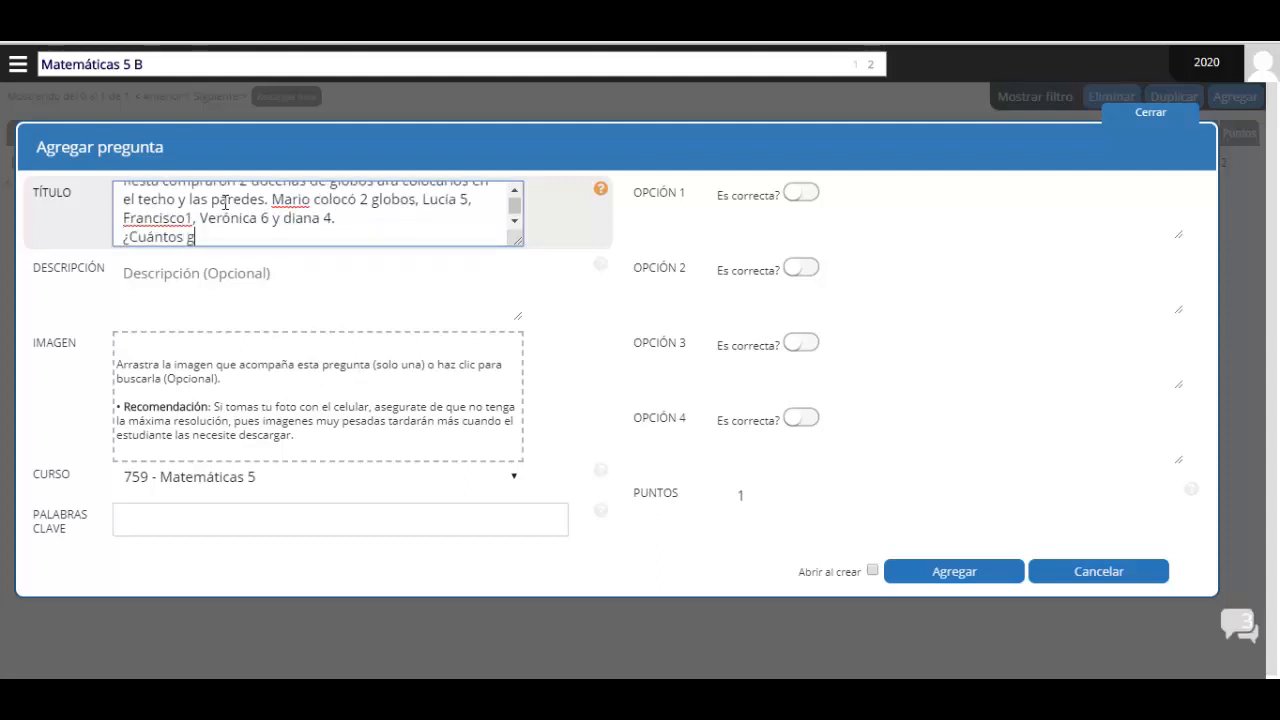
{"action": "type", "text": "lobos faltan por colocar?"}
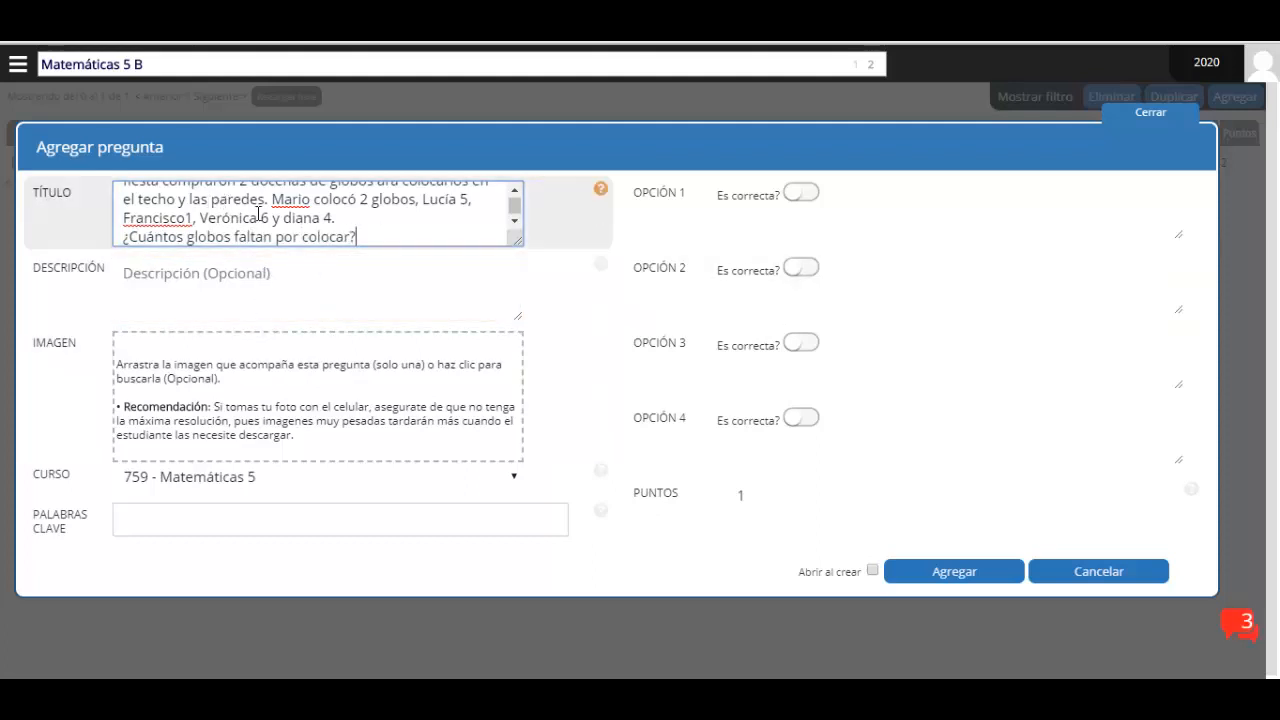
{"action": "scroll", "coordinate": [255, 218], "scroll_direction": "up", "scroll_amount": 2}
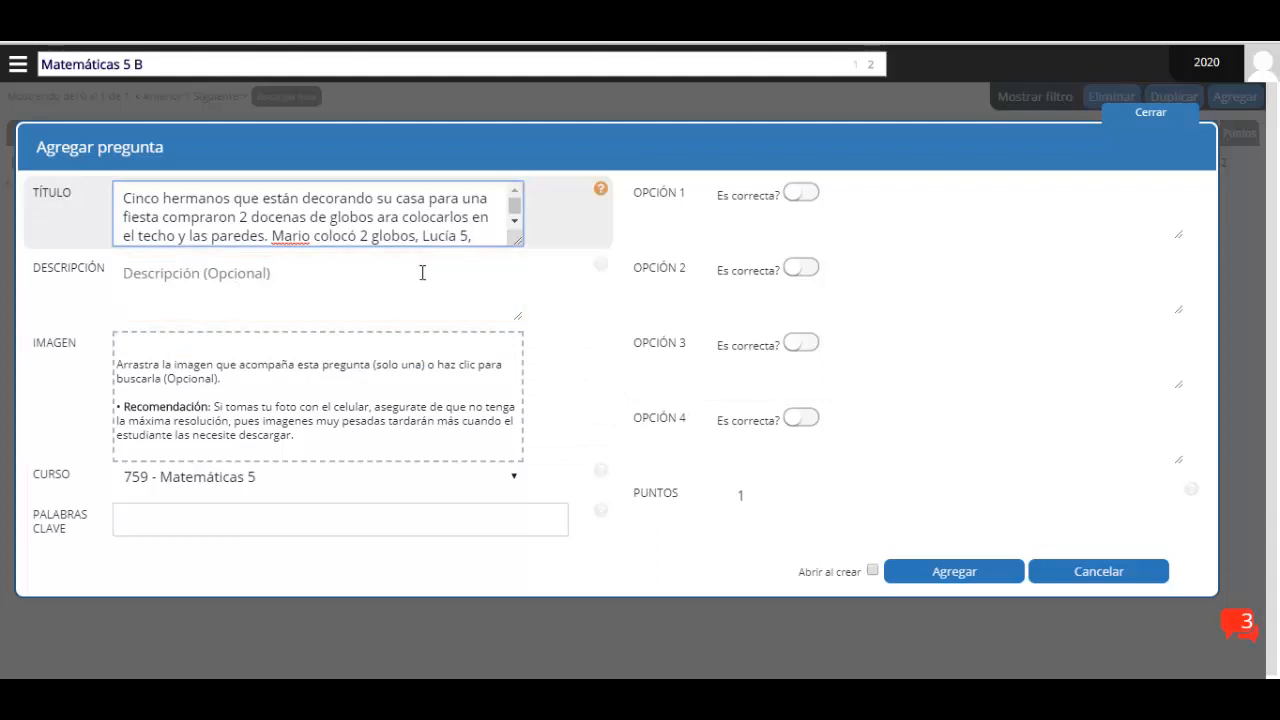
{"action": "left_click", "coordinate": [169, 518]}
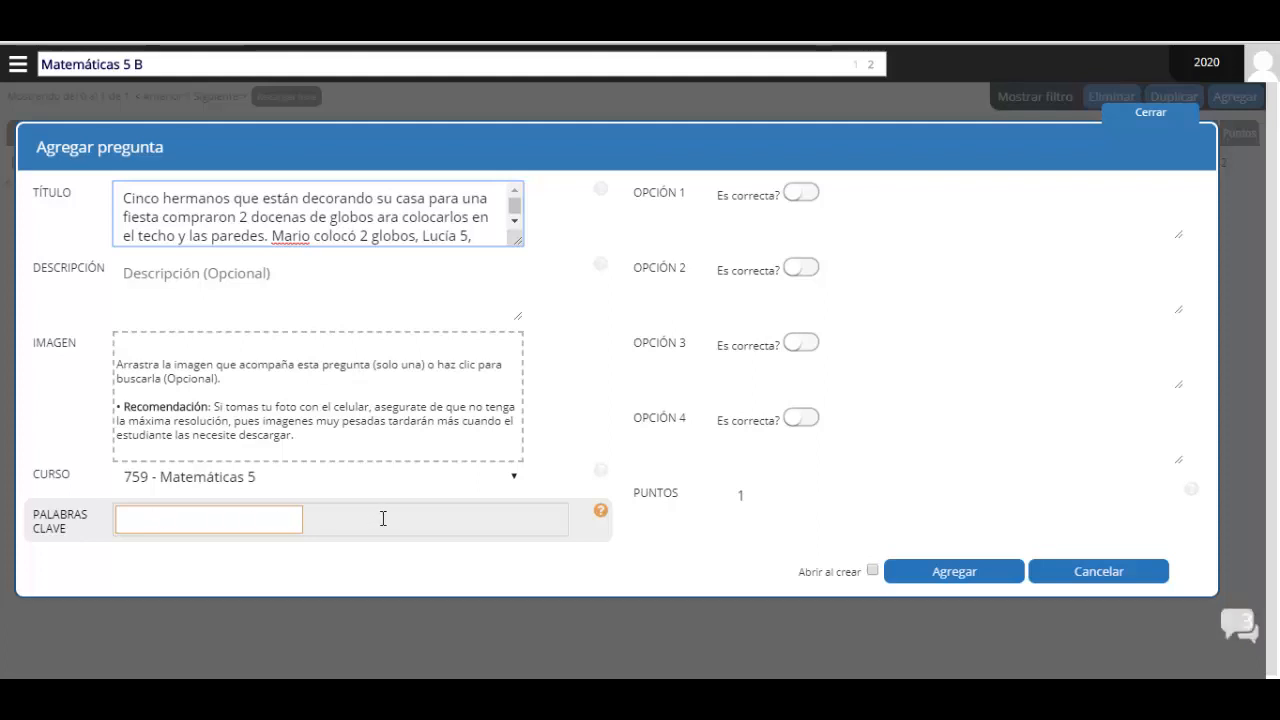
{"action": "left_click", "coordinate": [914, 211]}
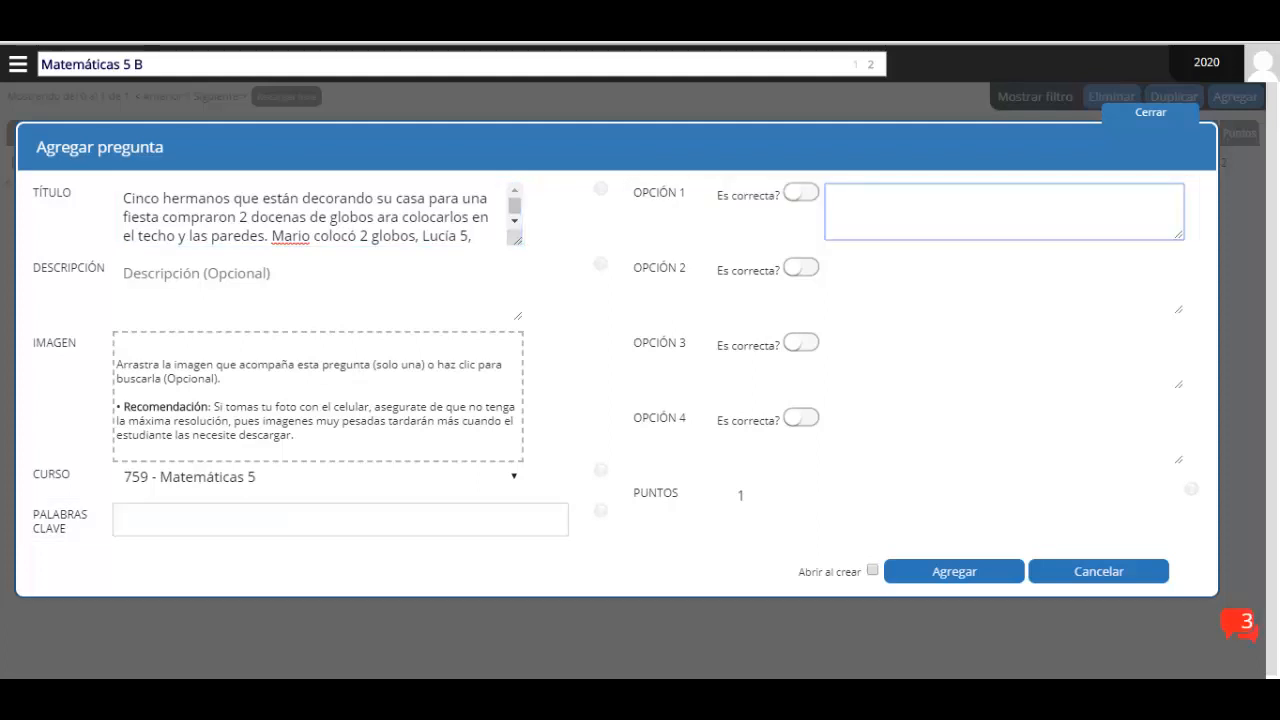
Enter the answer options 2, 6, 20 and 24
{"action": "type", "text": "2"}
{"action": "left_click", "coordinate": [911, 272]}
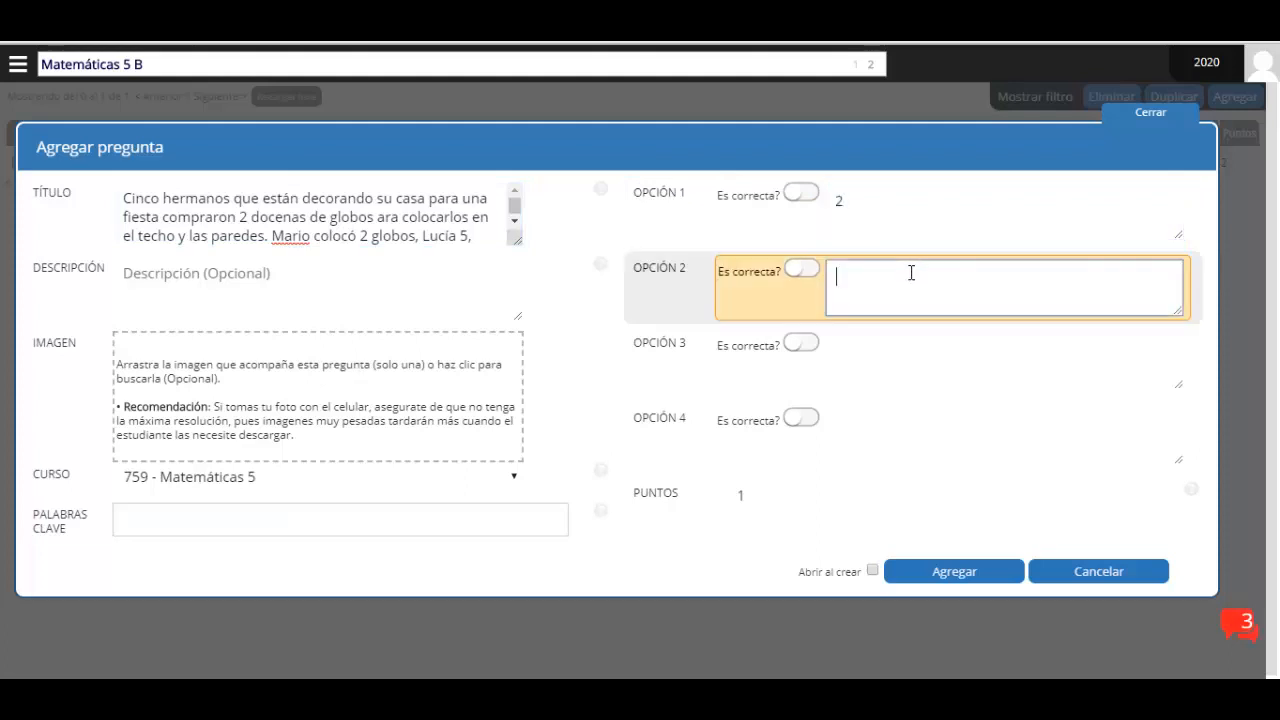
{"action": "type", "text": "6"}
{"action": "left_click", "coordinate": [894, 362]}
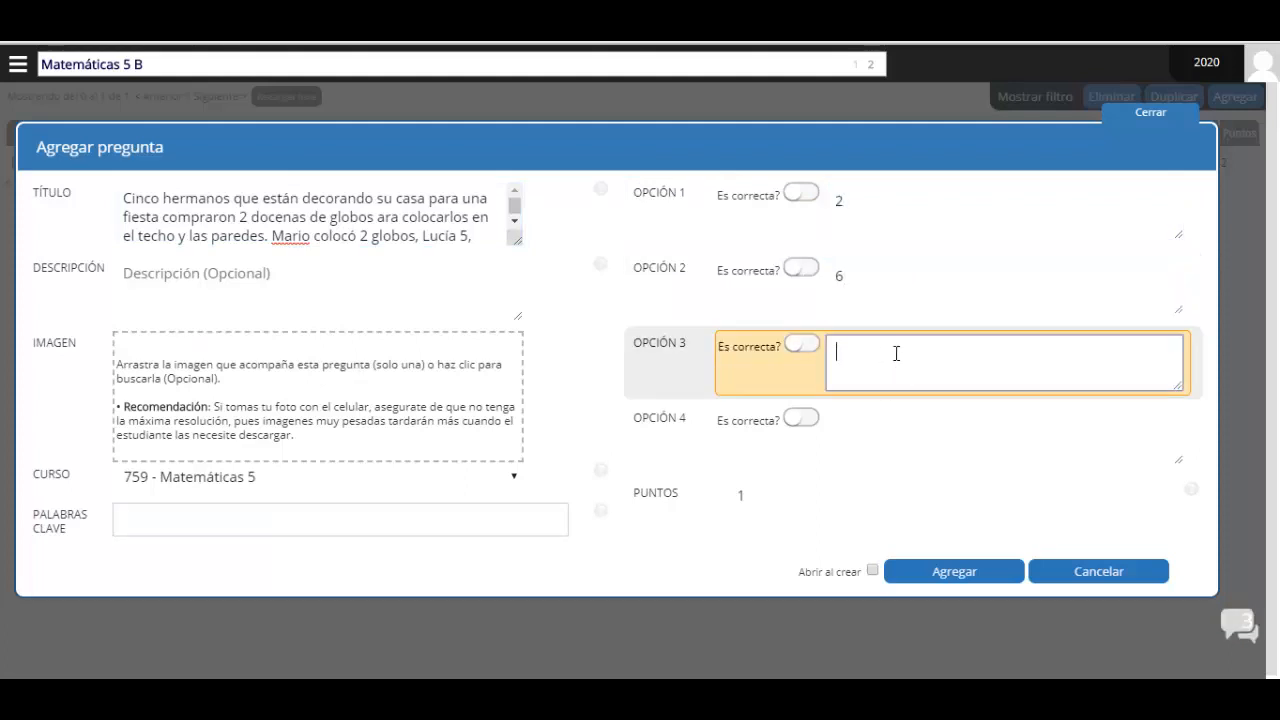
{"action": "type", "text": "20"}
{"action": "left_click", "coordinate": [891, 452]}
{"action": "type", "text": "24"}
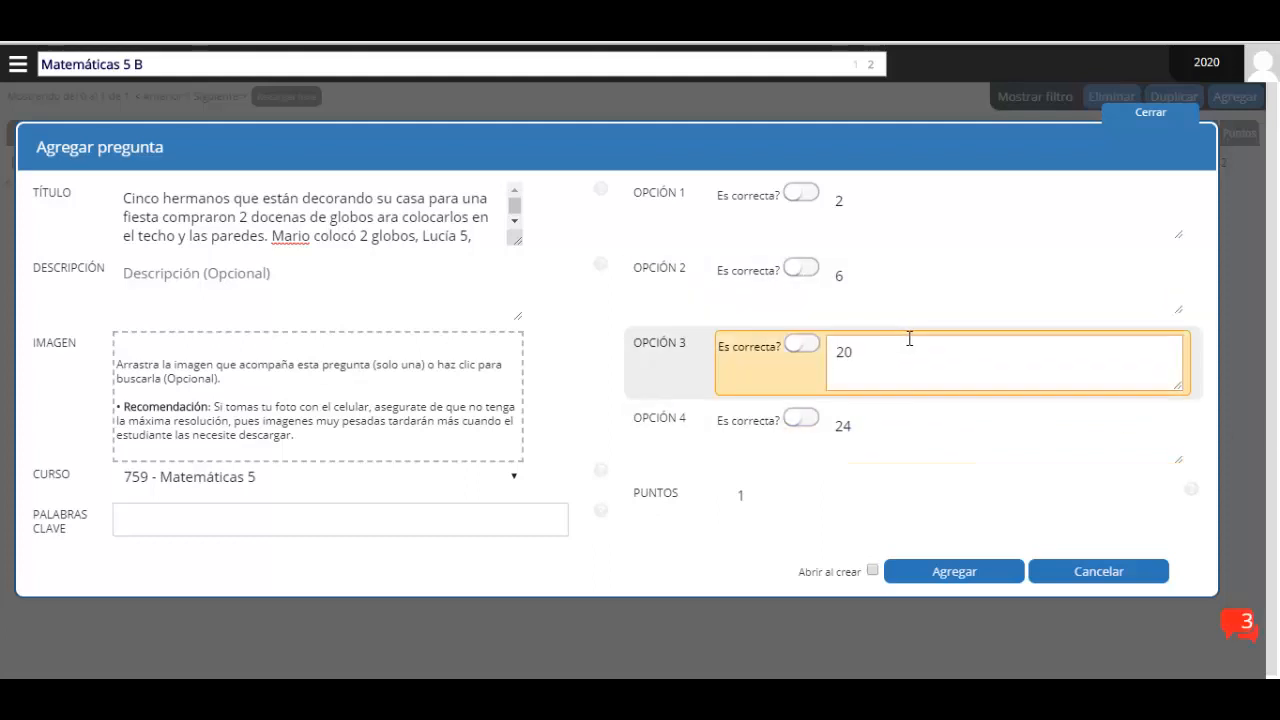
Mark 6 as the correct answer, set 3 points and add the question
{"action": "left_click", "coordinate": [803, 270]}
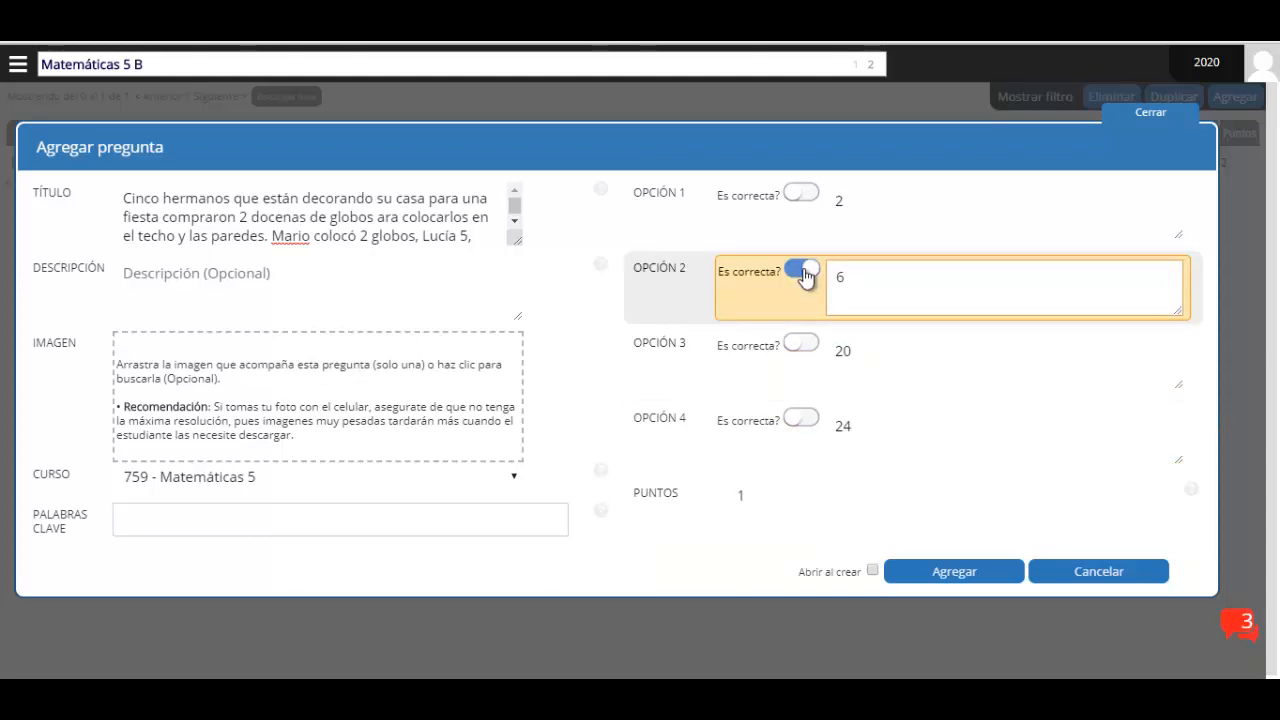
{"action": "double_click", "coordinate": [737, 494]}
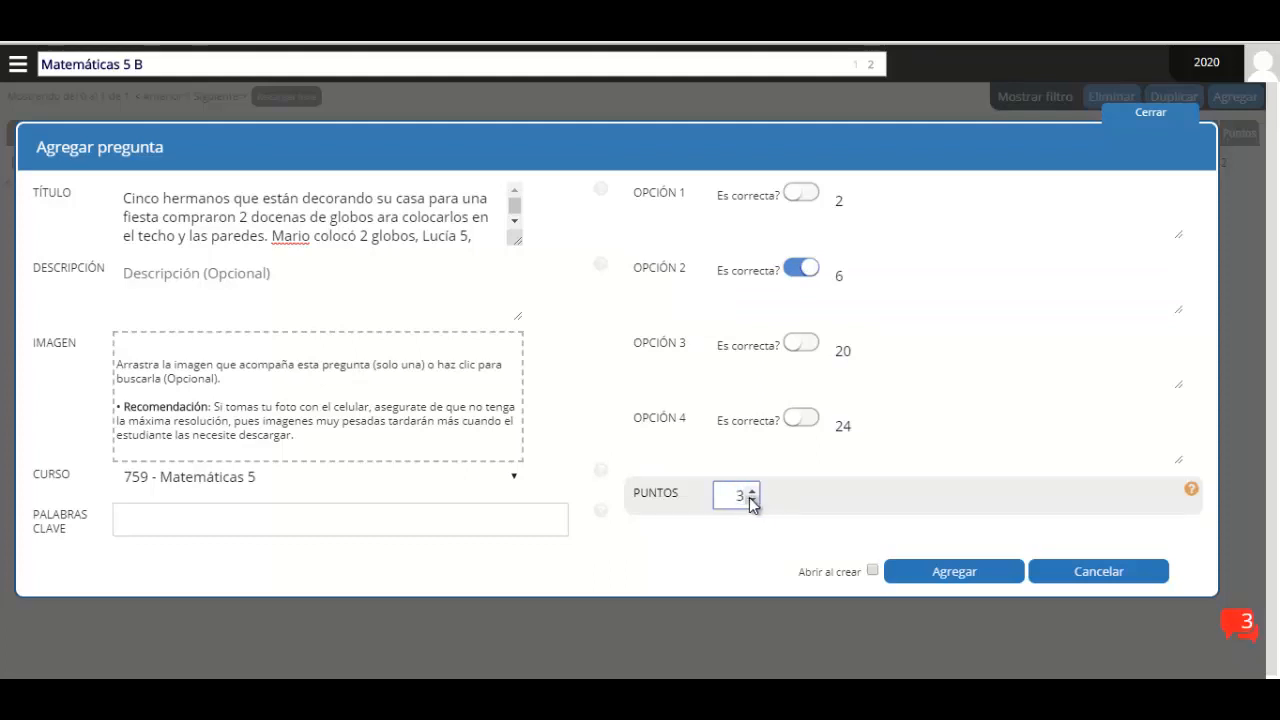
{"action": "left_click", "coordinate": [934, 578]}
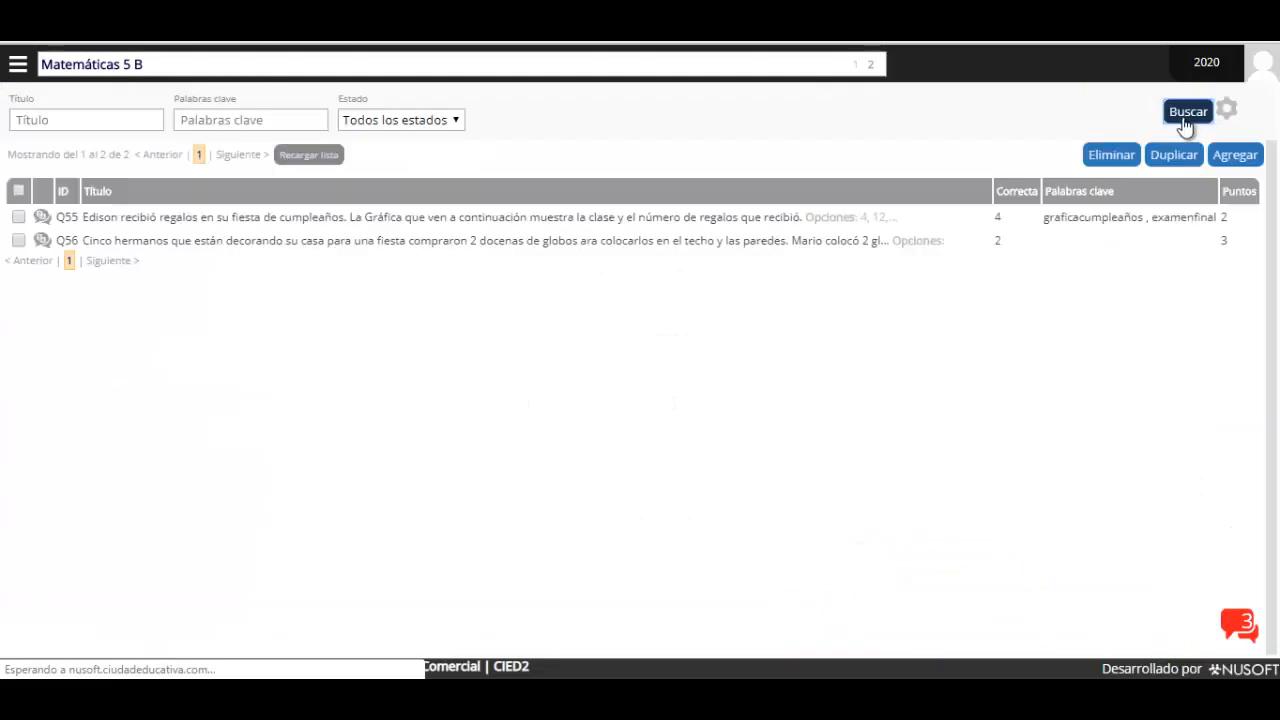
{"action": "left_click", "coordinate": [1174, 118]}
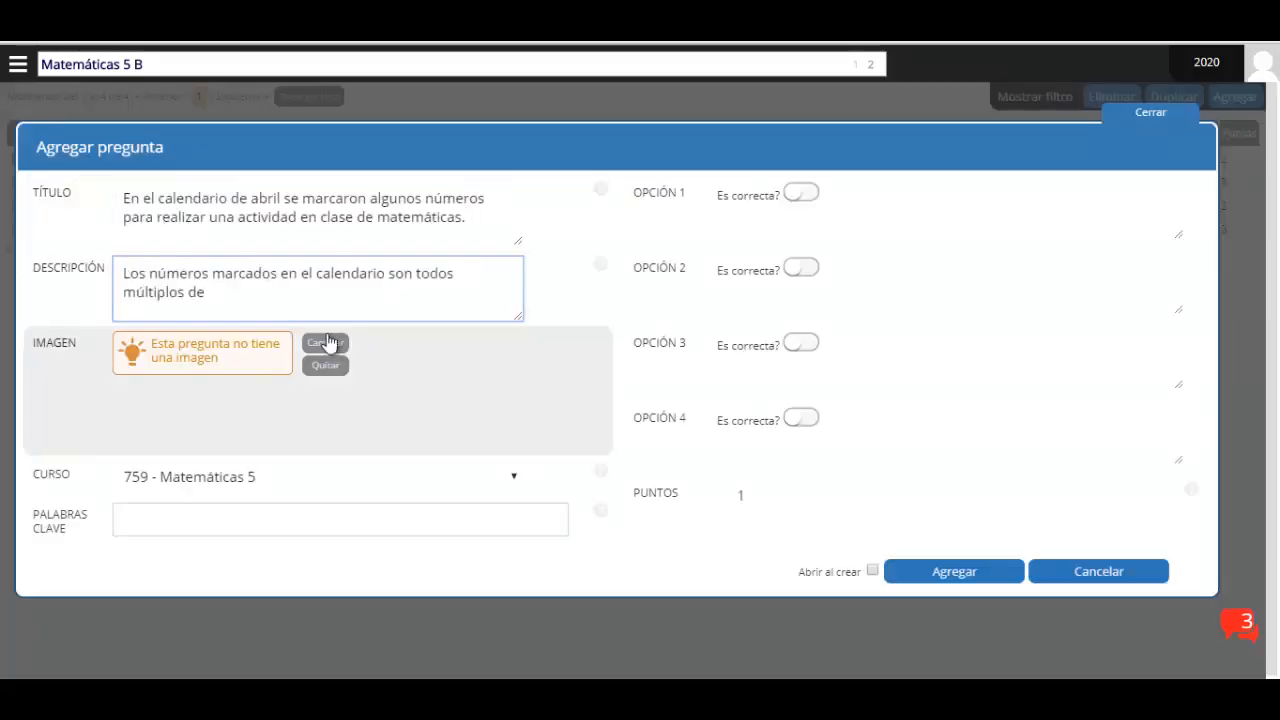
{"action": "left_click", "coordinate": [329, 343]}
Attach the 7.JPG calendar image and enter answer options 4, 8, 12 and 28
{"action": "double_click", "coordinate": [491, 169]}
{"action": "left_click", "coordinate": [915, 212]}
{"action": "type", "text": "4"}
{"action": "left_click", "coordinate": [917, 294]}
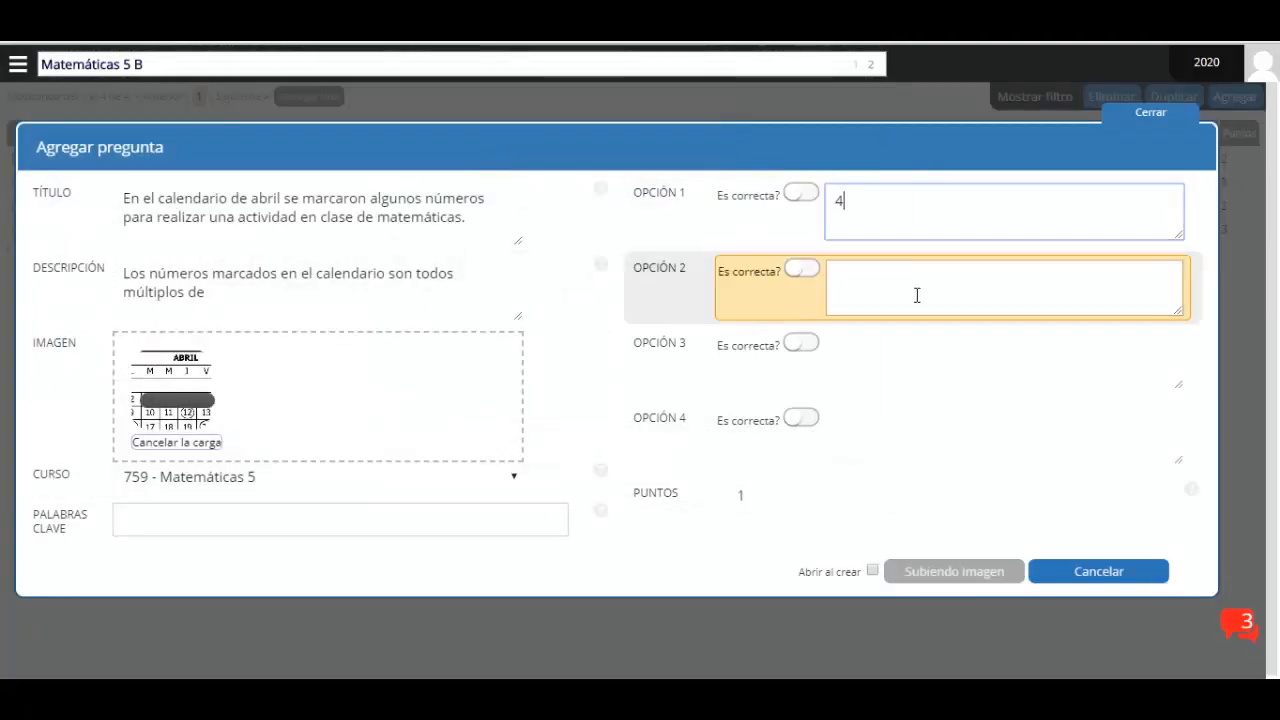
{"action": "type", "text": "8"}
{"action": "left_click", "coordinate": [912, 363]}
{"action": "type", "text": "12"}
{"action": "left_click", "coordinate": [886, 431]}
{"action": "type", "text": "28"}
{"action": "left_click", "coordinate": [803, 192]}
Mark the correct answer, set 2 points, tag calendario and examenfinal, and save the calendar question
{"action": "left_click", "coordinate": [750, 492]}
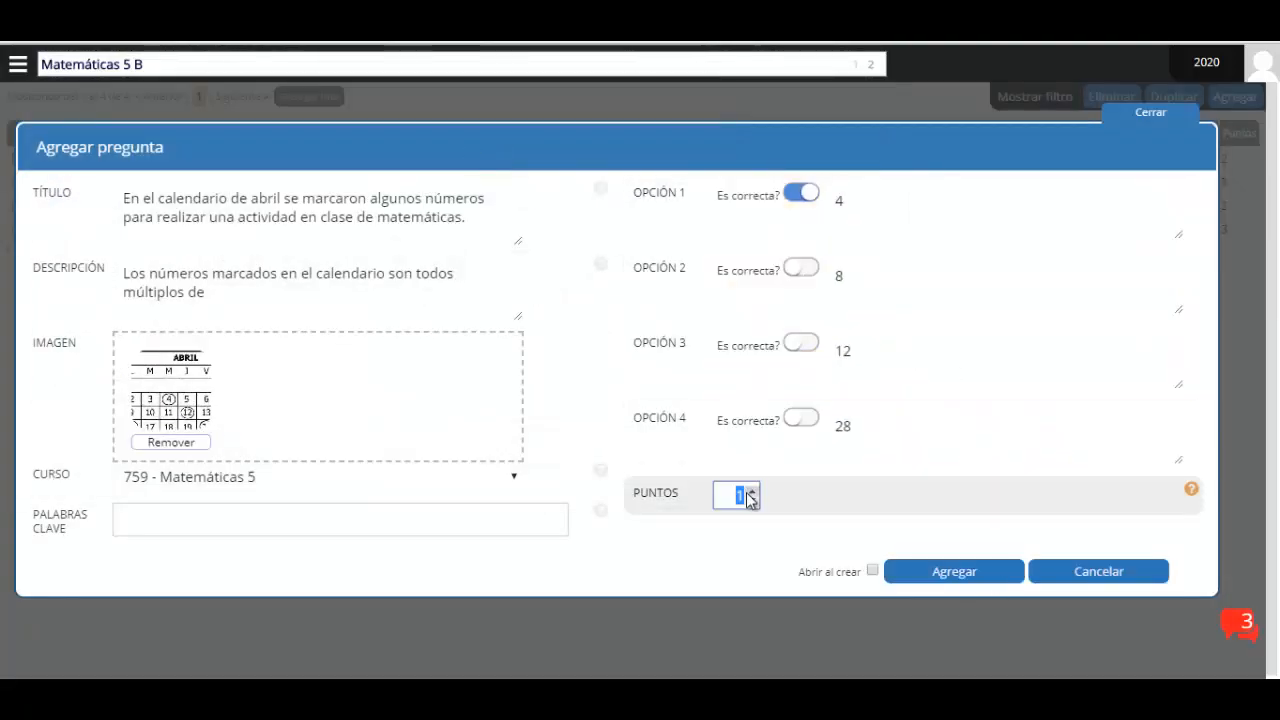
{"action": "left_click", "coordinate": [300, 522]}
{"action": "type", "text": "calendario"}
{"action": "key", "text": "Return"}
{"action": "type", "text": "examenfinal"}
{"action": "key", "text": "Return"}
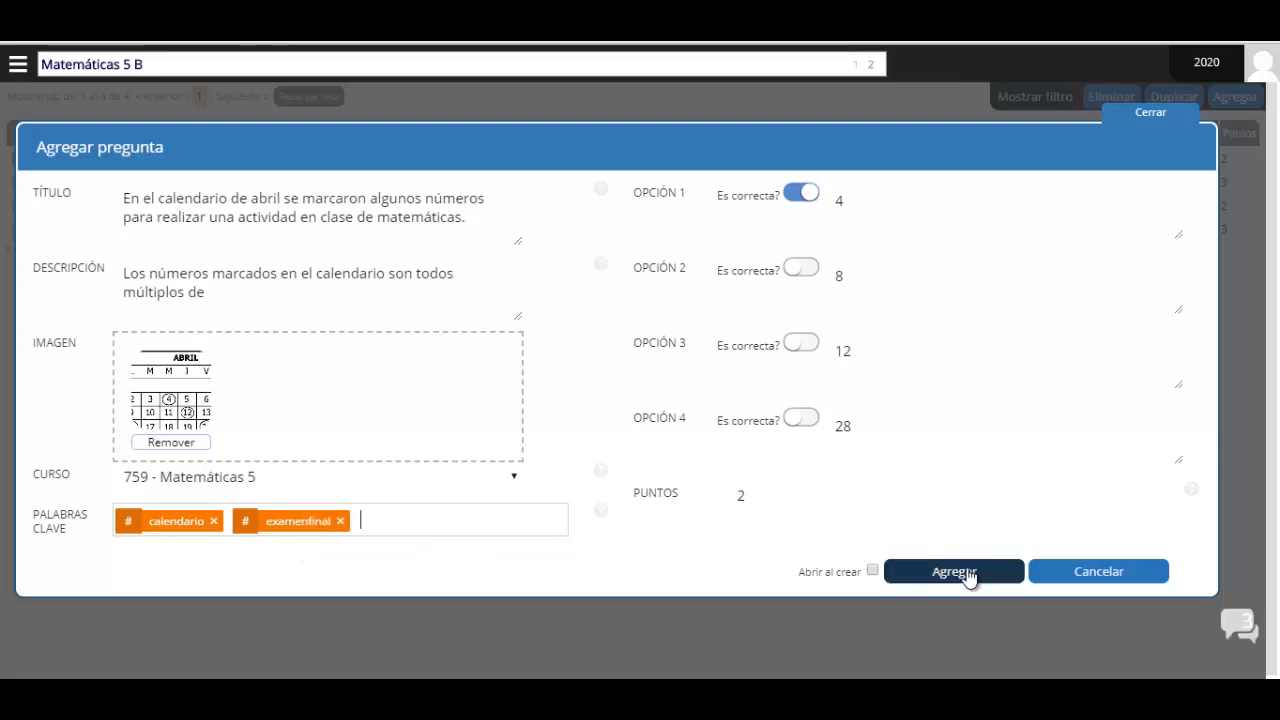
{"action": "left_click", "coordinate": [969, 573]}
Start a new question with a pasted title and description and the 9.JPG survey graph image
{"action": "left_click", "coordinate": [1235, 155]}
{"action": "left_click", "coordinate": [189, 209]}
{"action": "type", "text": "En una encuesta se le preguntó a un grupo de niños por su película favorita. En la gráfica se muestran los resultad"}
{"action": "type", "text": "os."}
{"action": "left_click", "coordinate": [220, 285]}
{"action": "type", "text": "¿Cuántos niños, en total, respondieron la pregunta?"}
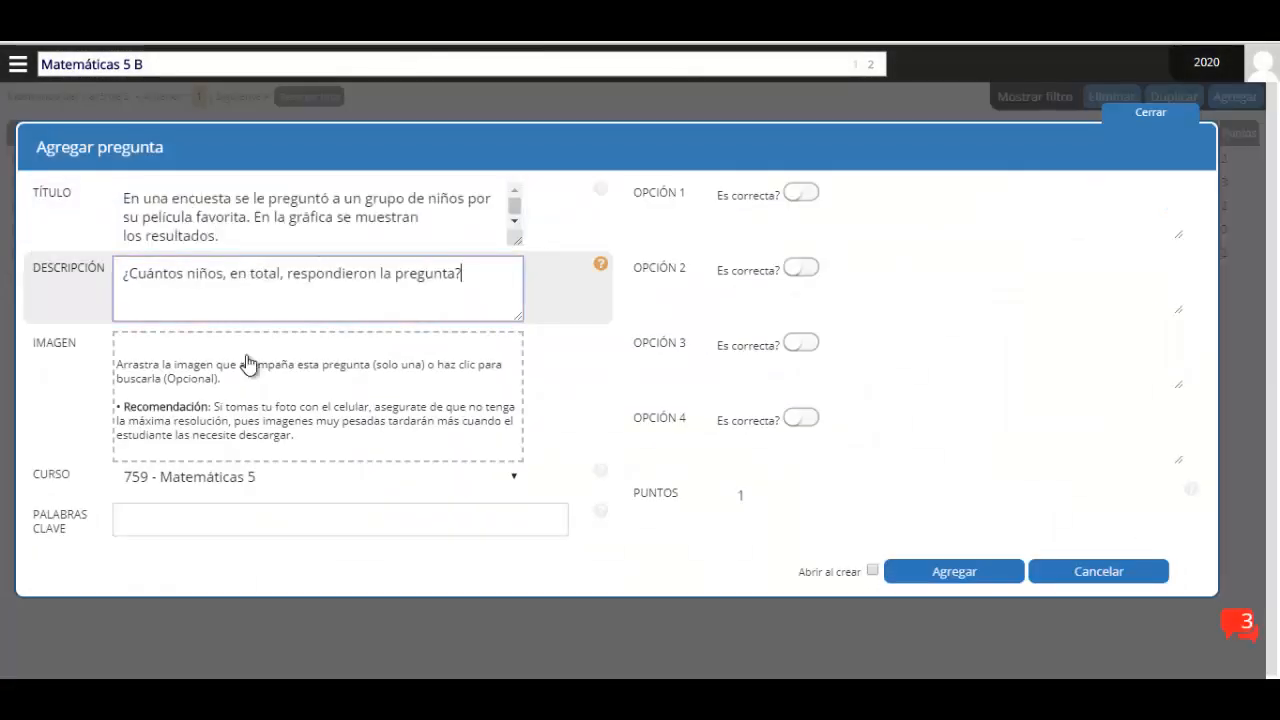
{"action": "left_click", "coordinate": [249, 365]}
{"action": "double_click", "coordinate": [629, 149]}
Enter answer options 80, 20 and 5, and add keywords examen and primerperiodo
{"action": "left_click", "coordinate": [911, 214]}
{"action": "type", "text": "80"}
{"action": "left_click", "coordinate": [905, 287]}
{"action": "type", "text": "20"}
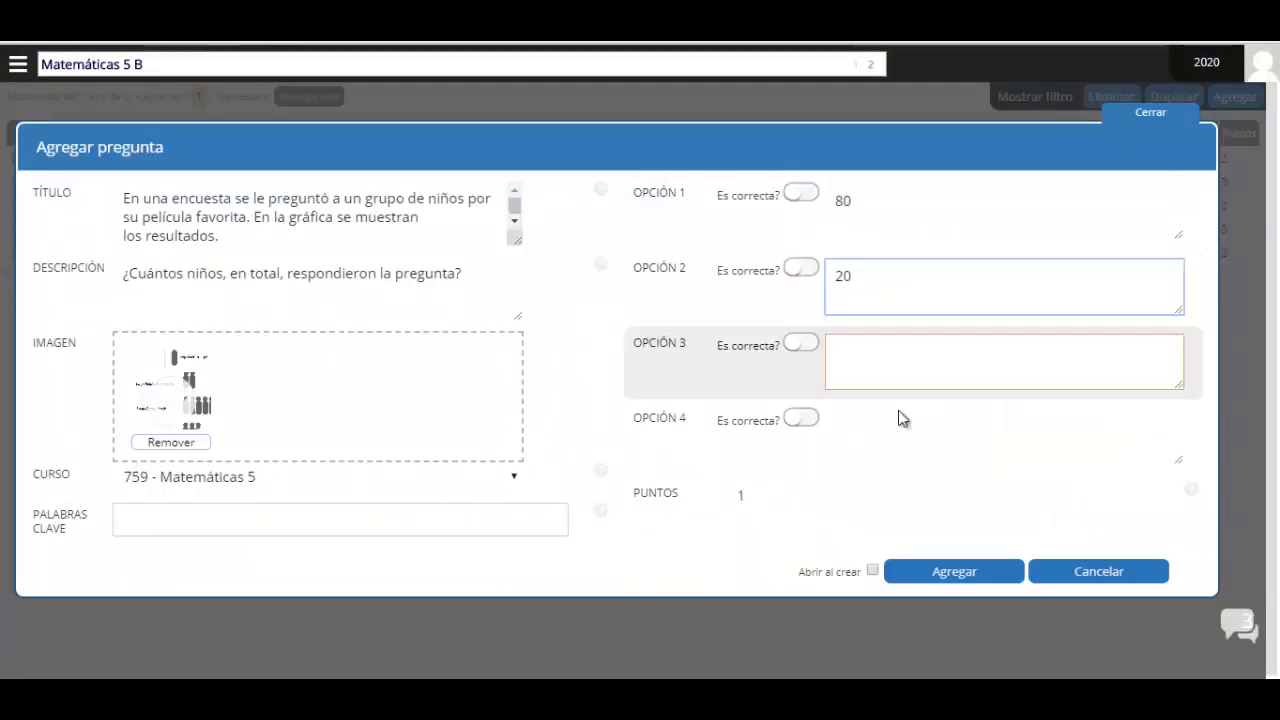
{"action": "left_click", "coordinate": [900, 362]}
{"action": "type", "text": "5"}
{"action": "left_click", "coordinate": [892, 428]}
{"action": "type", "text": "4xamen"}
{"action": "key", "text": "Return"}
{"action": "type", "text": "primerperiodo"}
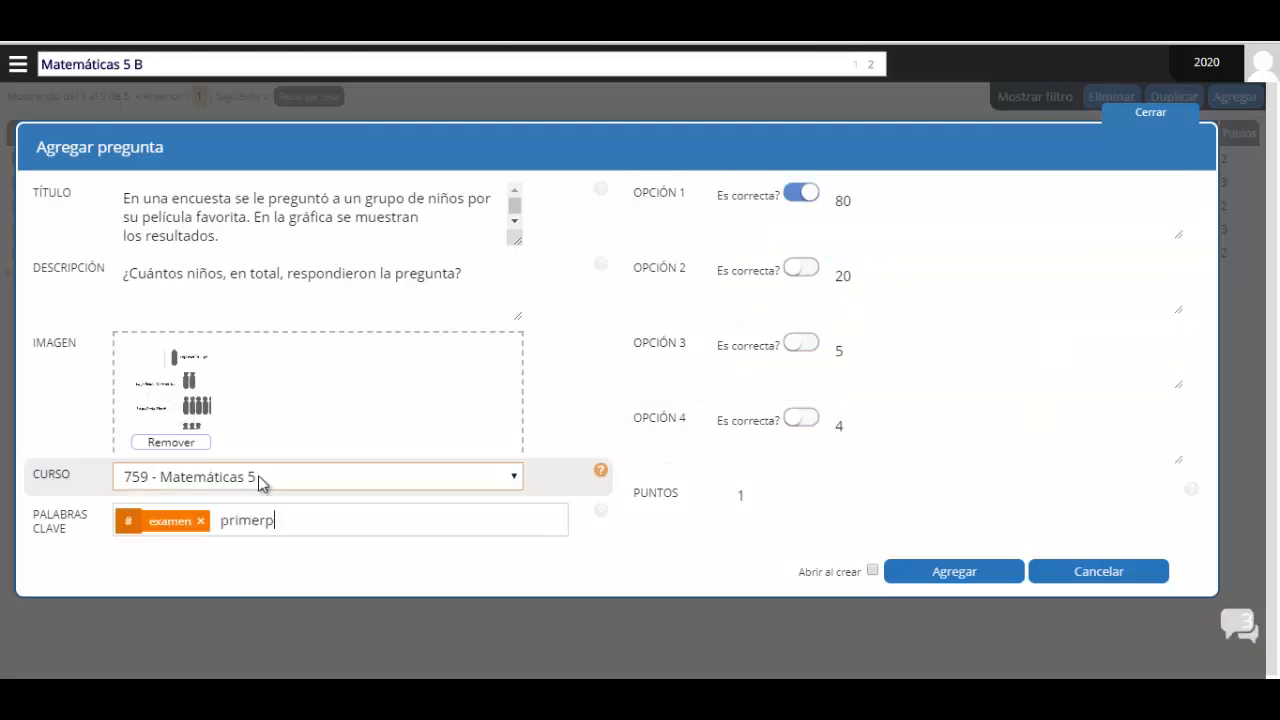
Set the survey question to 3 points and save it
{"action": "double_click", "coordinate": [742, 495]}
{"action": "type", "text": "3"}
{"action": "left_click", "coordinate": [937, 580]}
{"action": "left_click", "coordinate": [823, 252]}
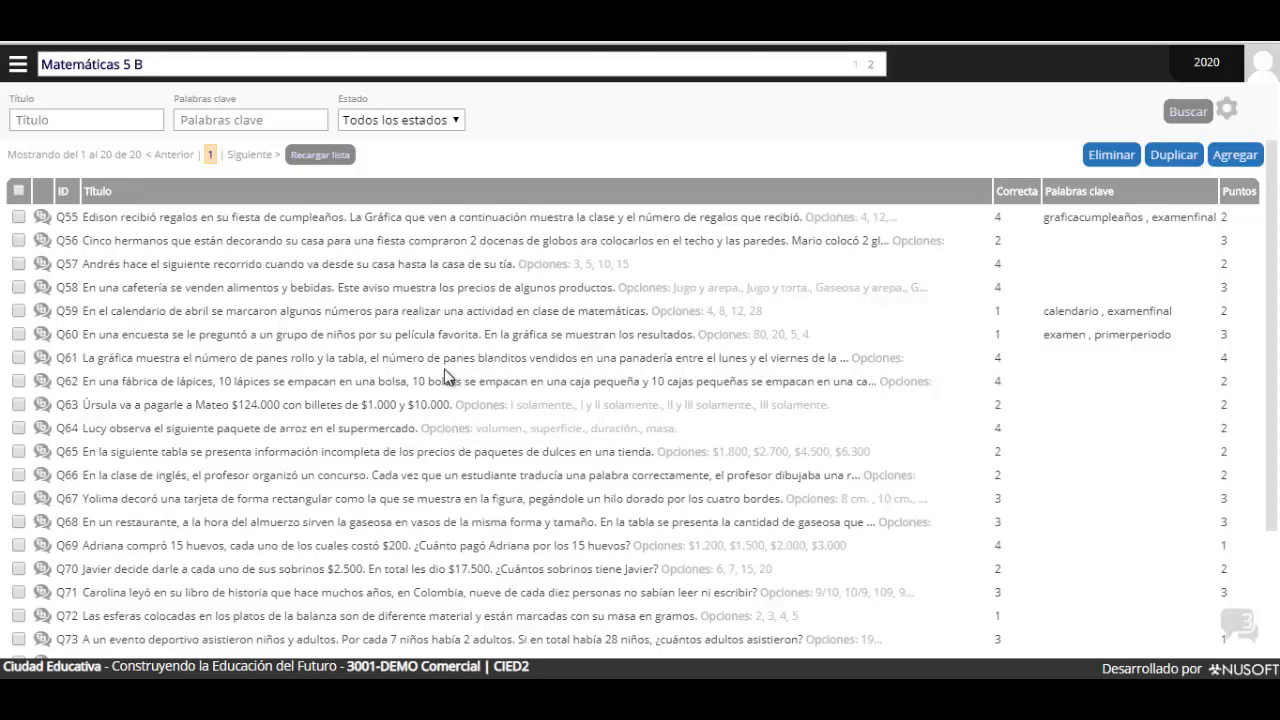
Scroll to the end of the question list and expand row Q74, the medals question
{"action": "scroll", "coordinate": [472, 368], "scroll_direction": "down", "scroll_amount": 3}
{"action": "scroll", "coordinate": [532, 332], "scroll_direction": "up", "scroll_amount": 3}
{"action": "scroll", "coordinate": [485, 350], "scroll_direction": "down", "scroll_amount": 3}
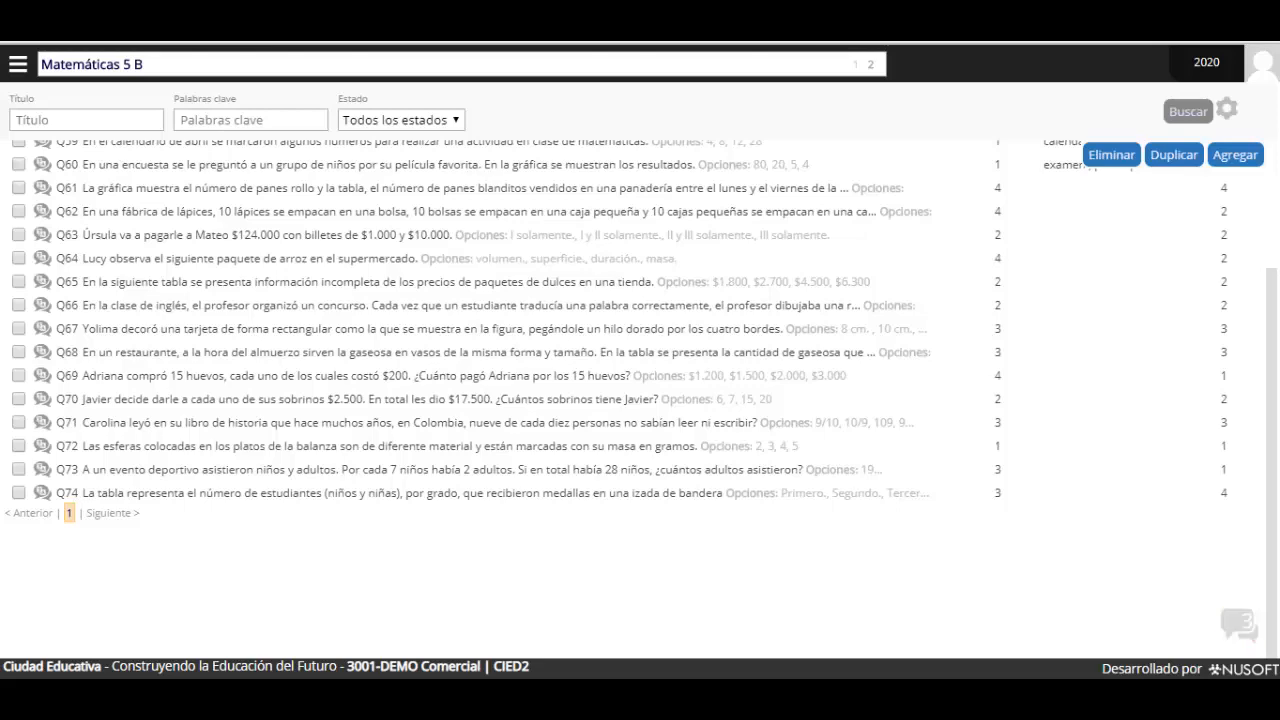
{"action": "left_click", "coordinate": [153, 493]}
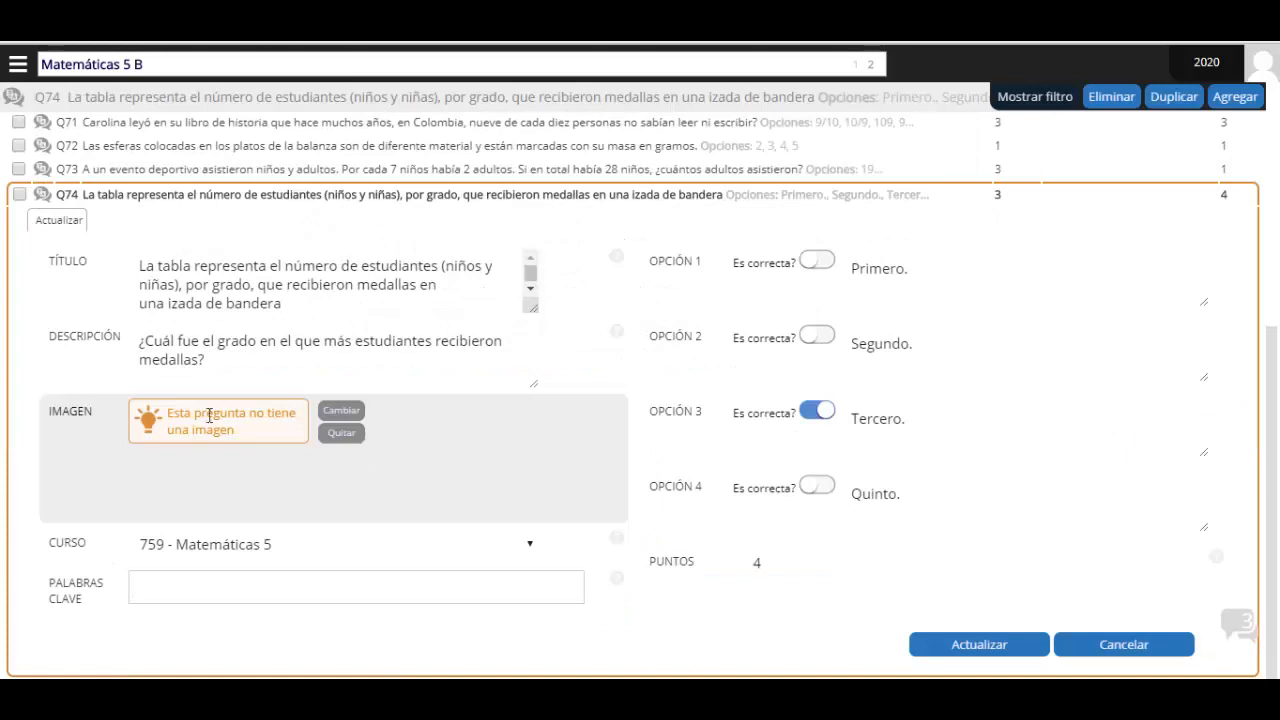
Replace Q74's image with 40.JPG, save the update with Actualizar, and collapse its editor
{"action": "left_click", "coordinate": [341, 412]}
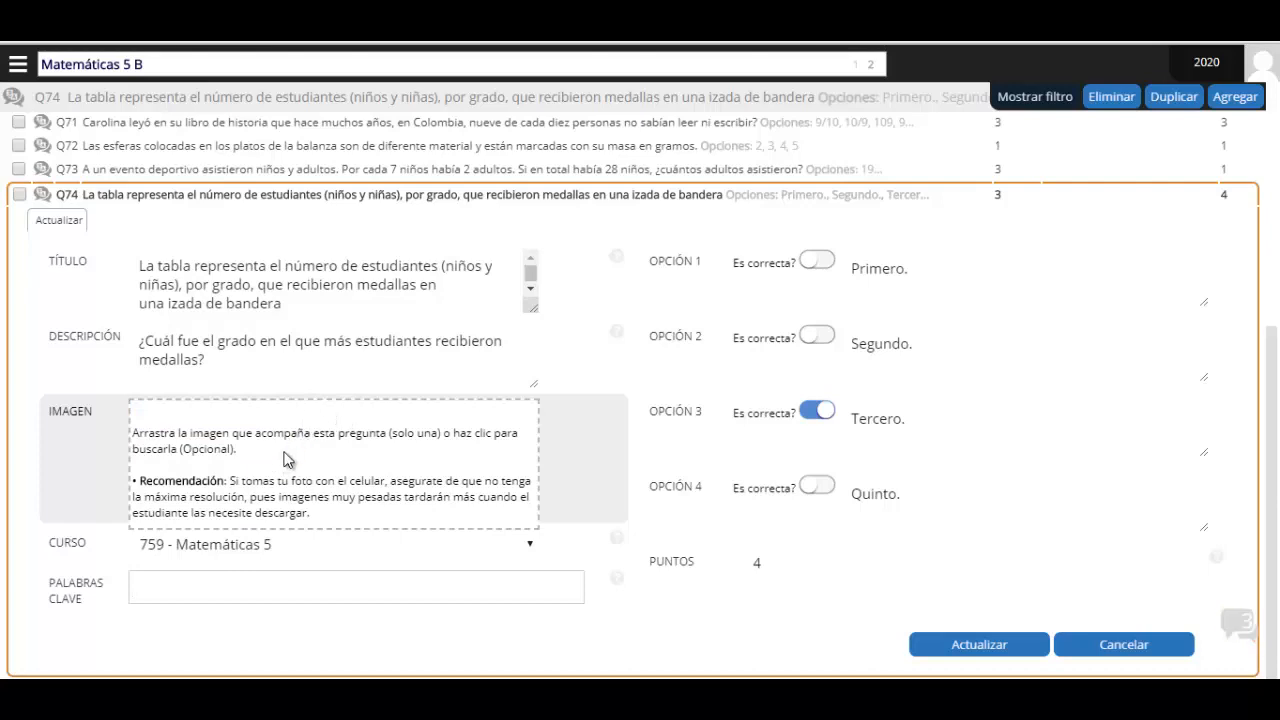
{"action": "left_click", "coordinate": [284, 459]}
{"action": "double_click", "coordinate": [836, 286]}
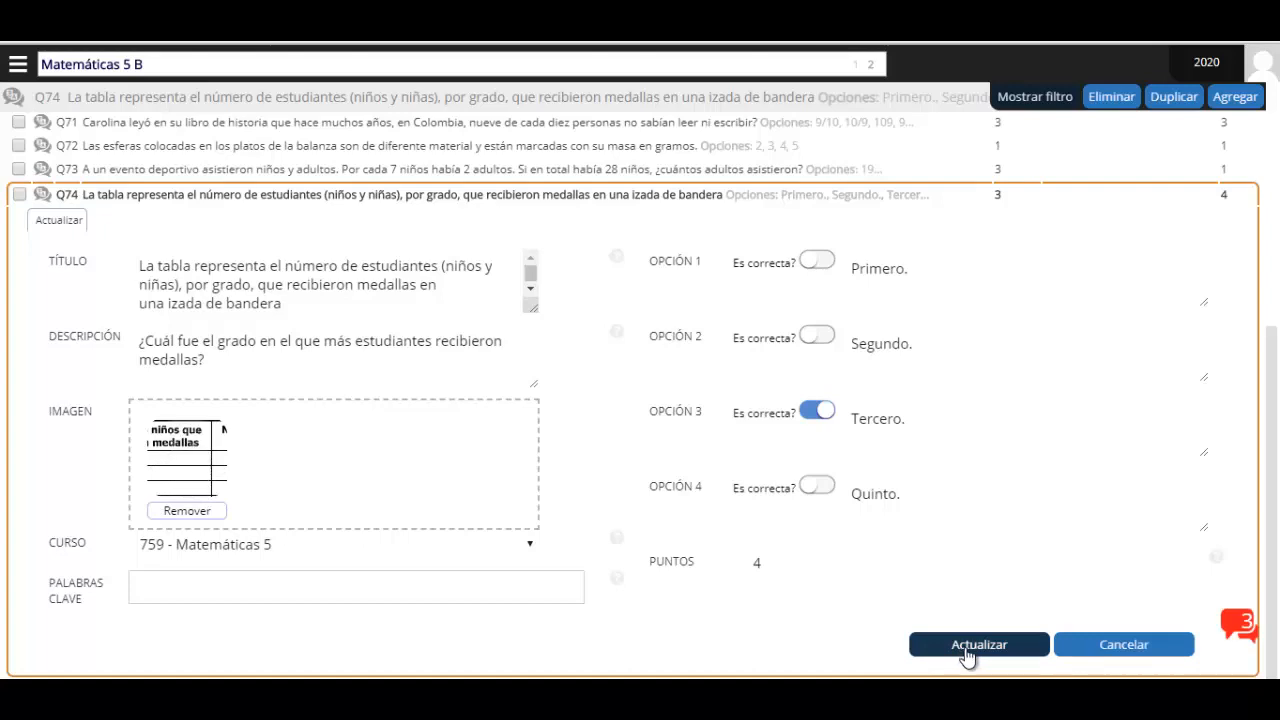
{"action": "left_click", "coordinate": [962, 650]}
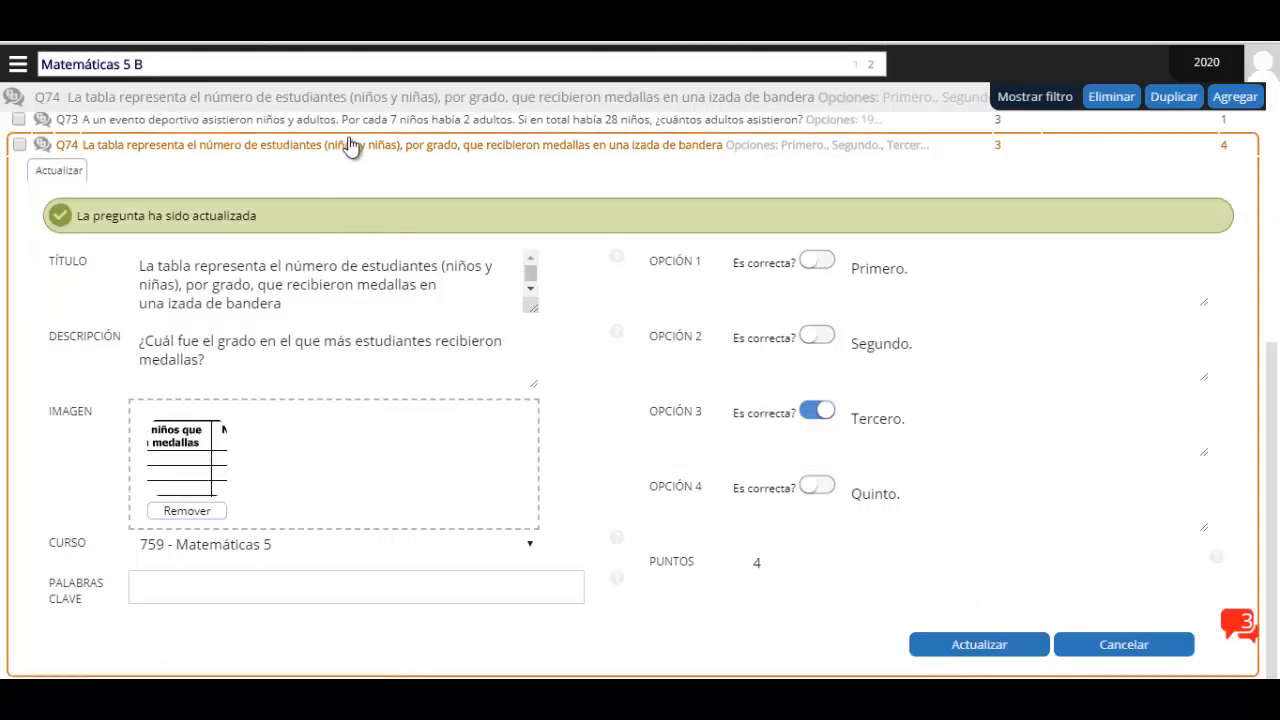
{"action": "left_click", "coordinate": [349, 147]}
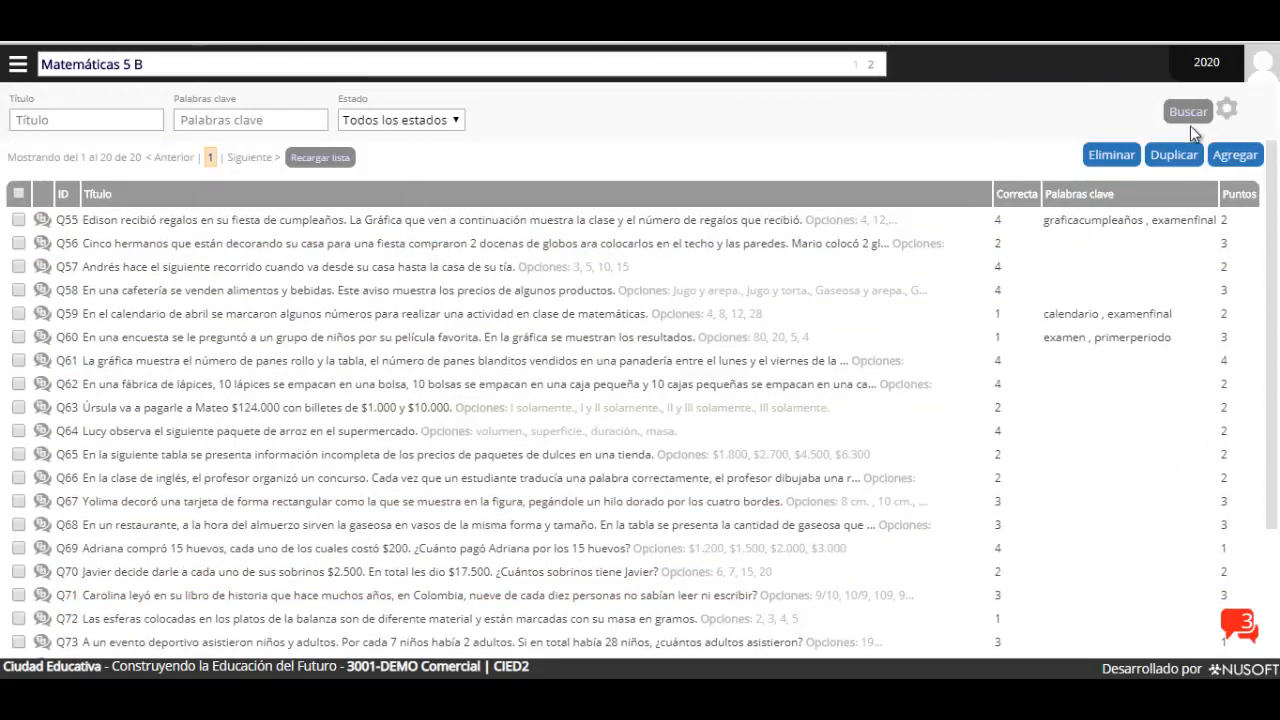
{"action": "left_click", "coordinate": [1186, 114]}
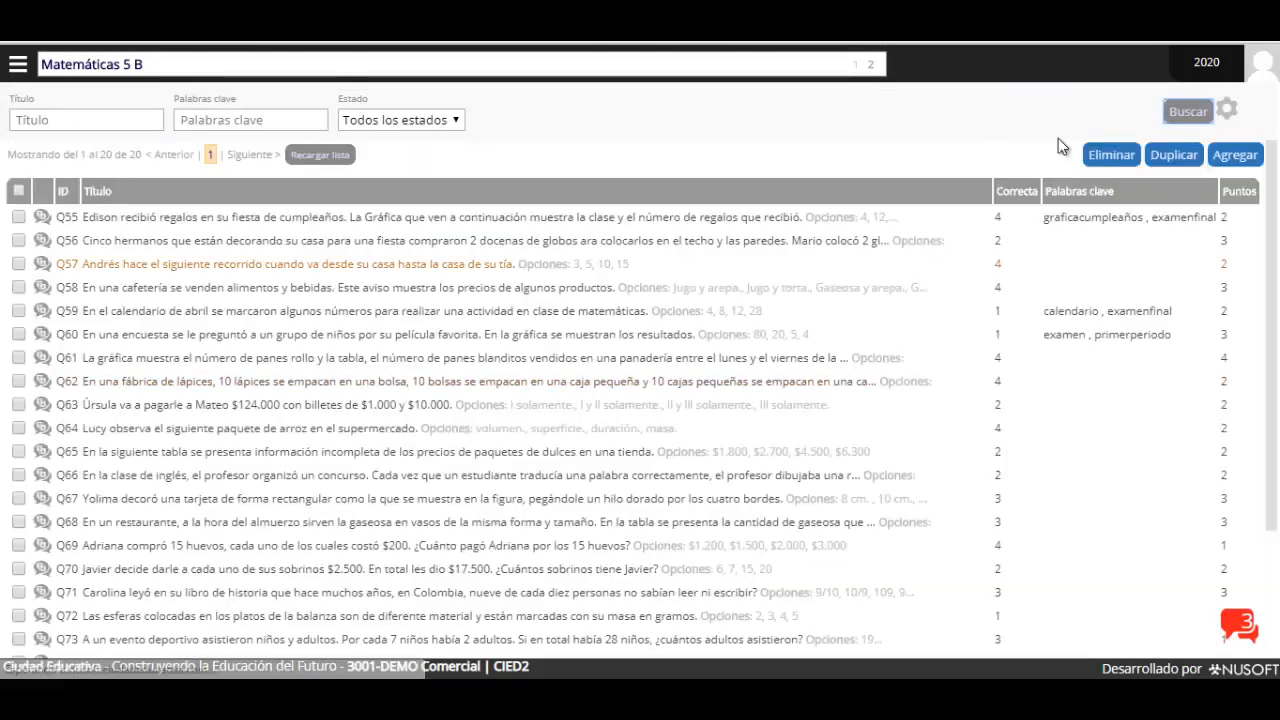
{"action": "scroll", "coordinate": [437, 471], "scroll_direction": "down", "scroll_amount": 3}
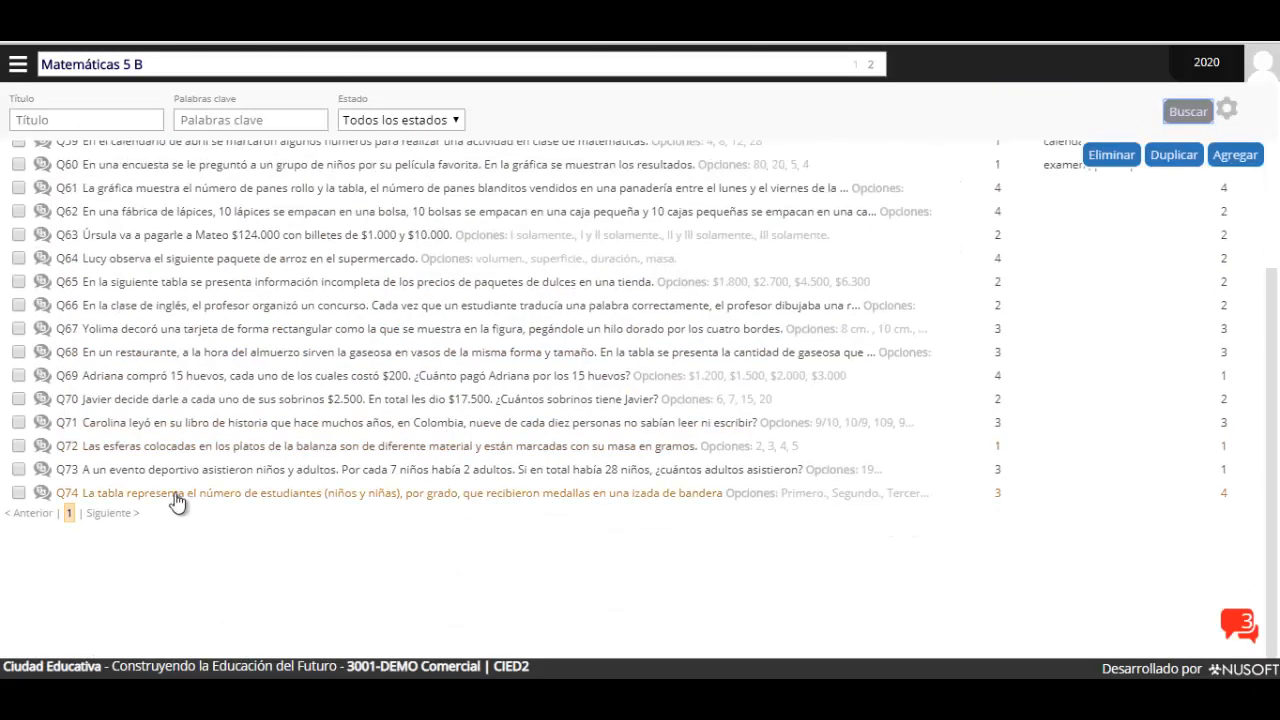
{"action": "left_click", "coordinate": [178, 495]}
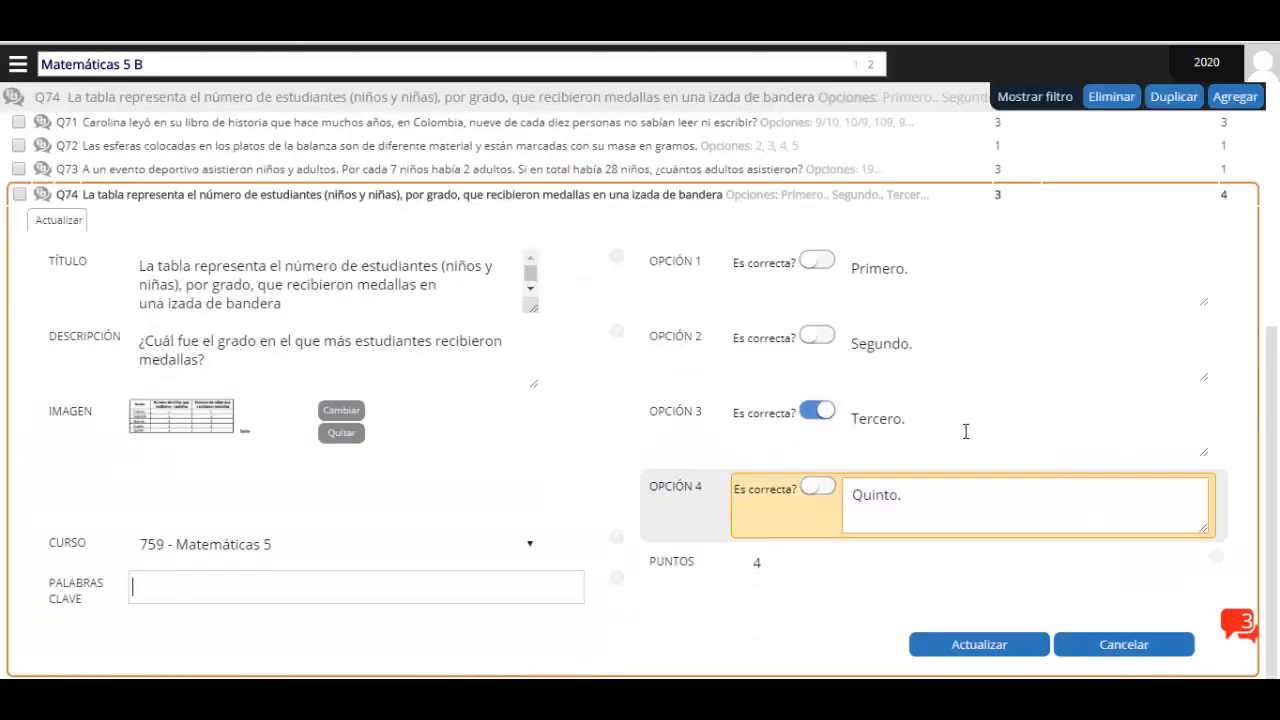
{"action": "left_click", "coordinate": [638, 197]}
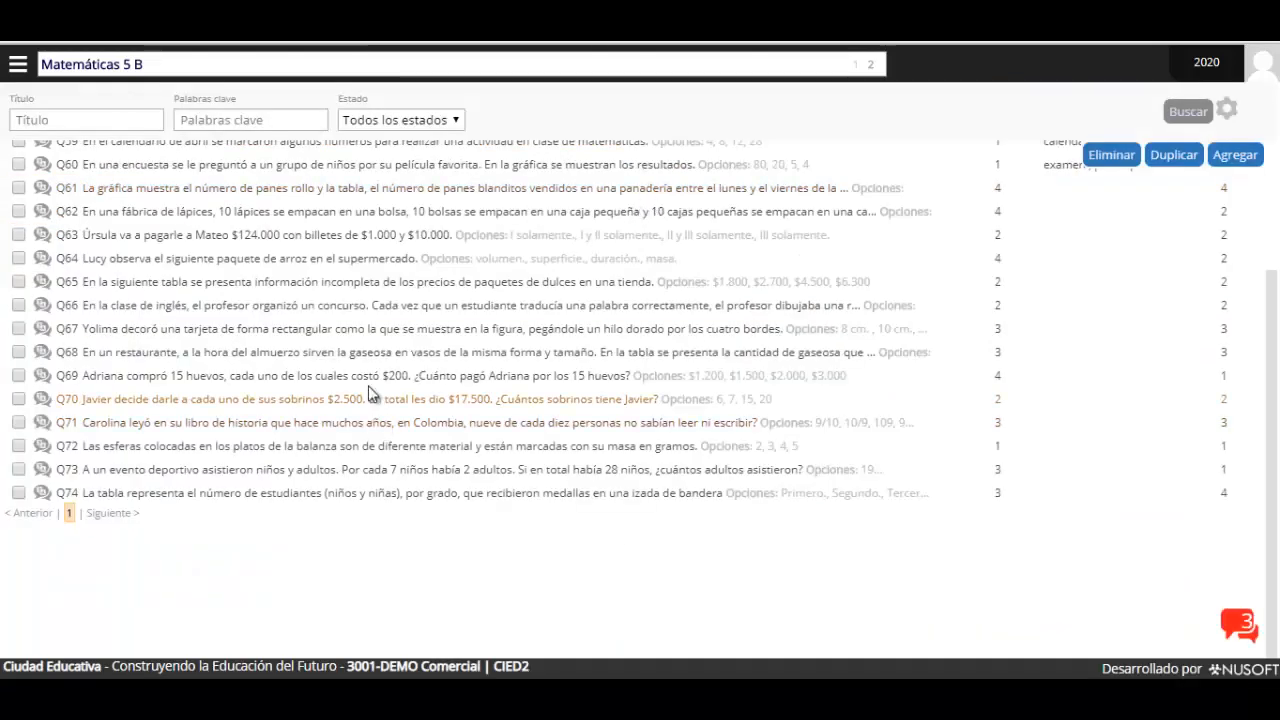
{"action": "left_click", "coordinate": [198, 449]}
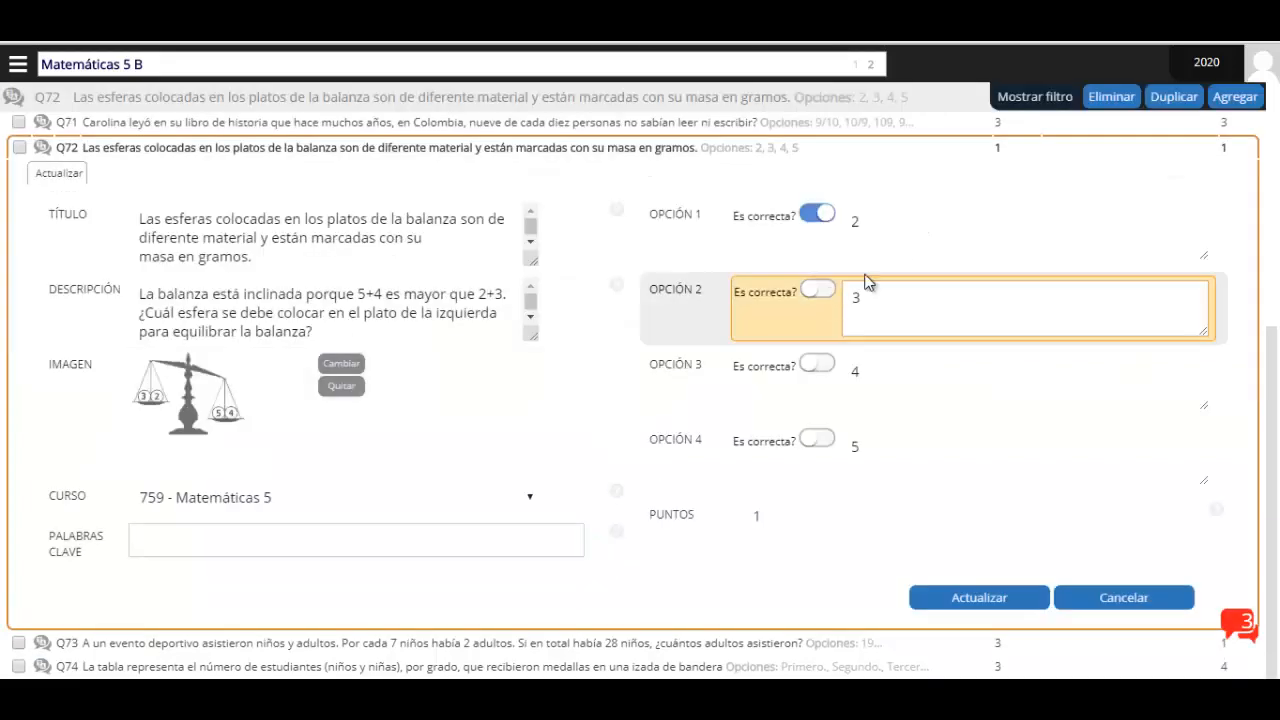
{"action": "left_click", "coordinate": [821, 293]}
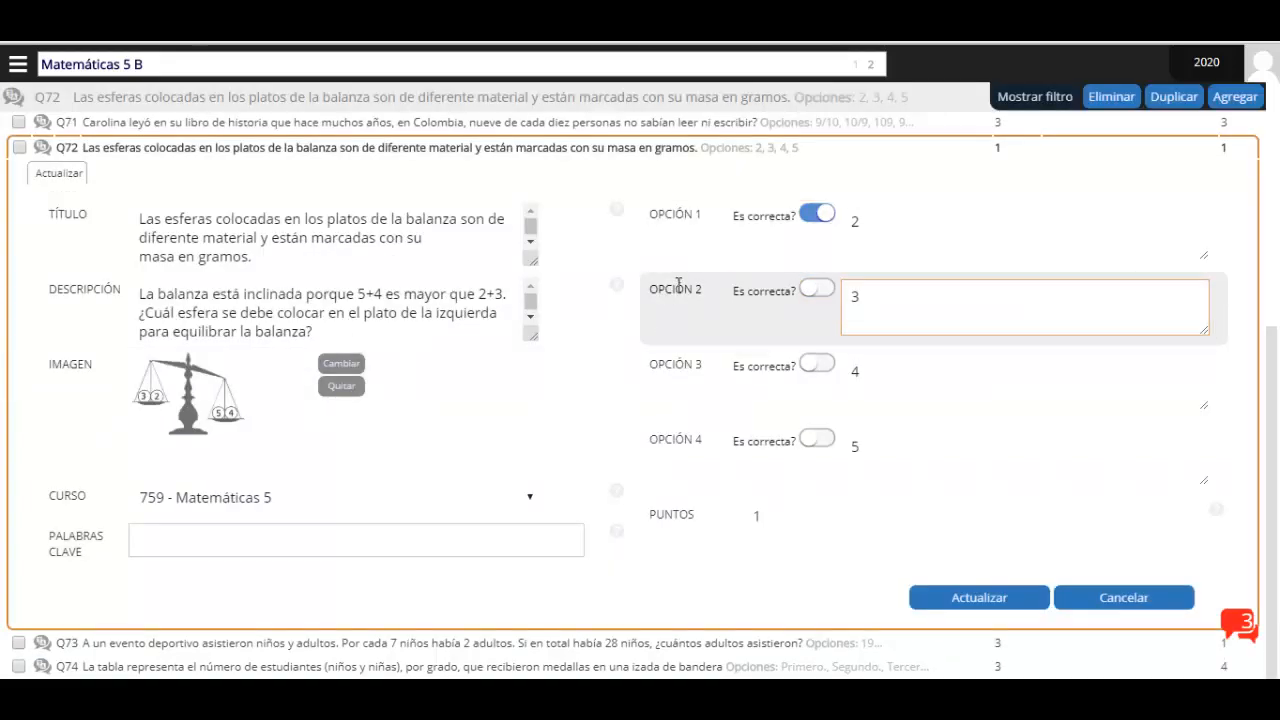
{"action": "left_click", "coordinate": [818, 292]}
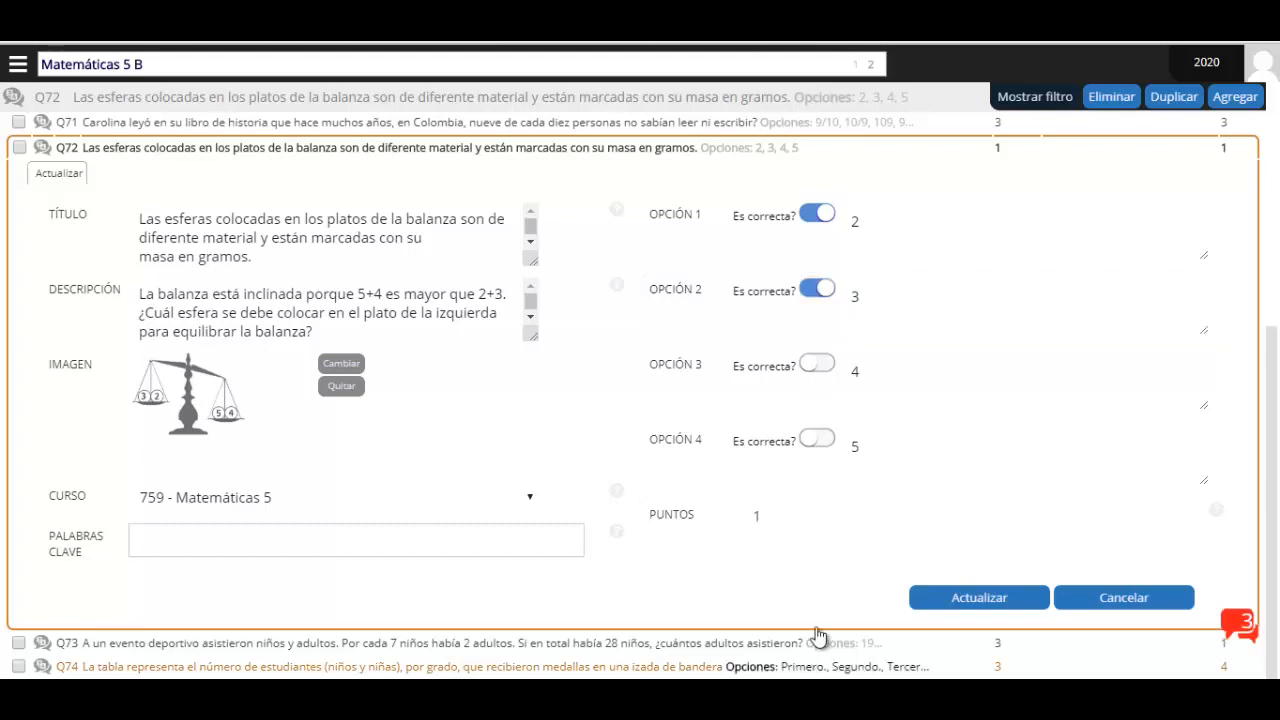
{"action": "left_click", "coordinate": [812, 293]}
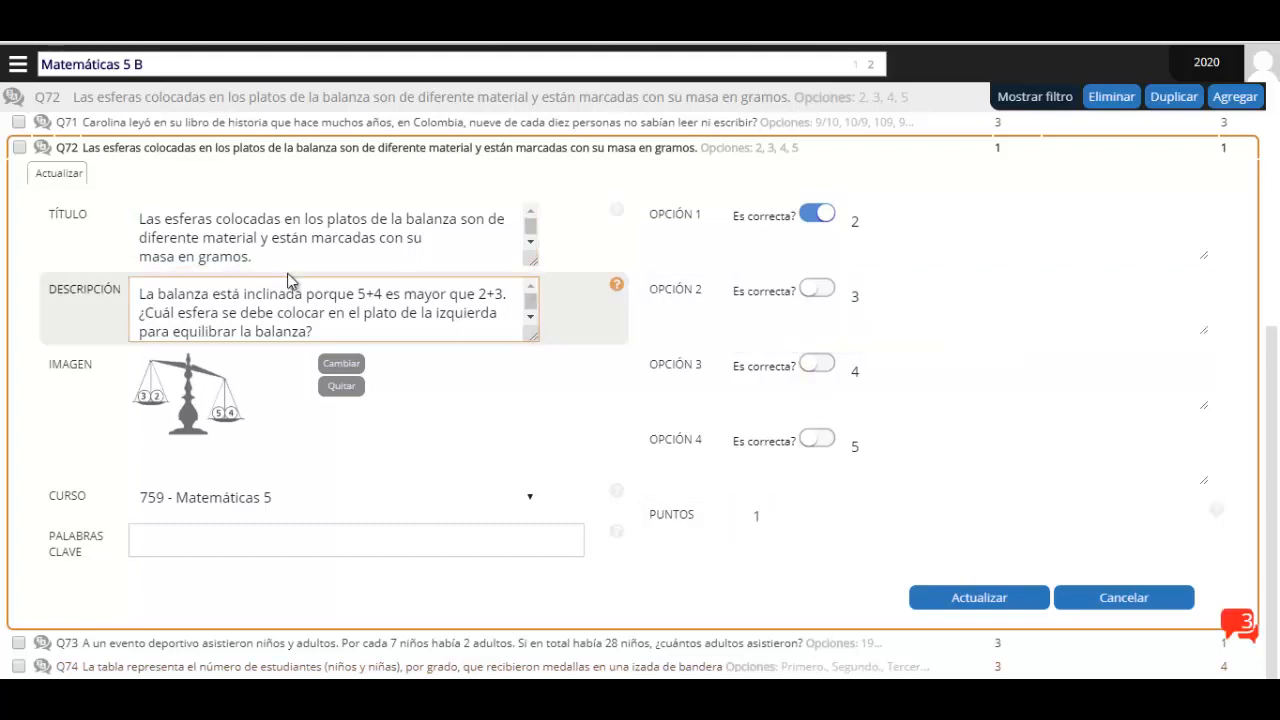
{"action": "left_click", "coordinate": [250, 256]}
{"action": "left_click_drag", "start_coordinate": [250, 256], "coordinate": [73, 210]}
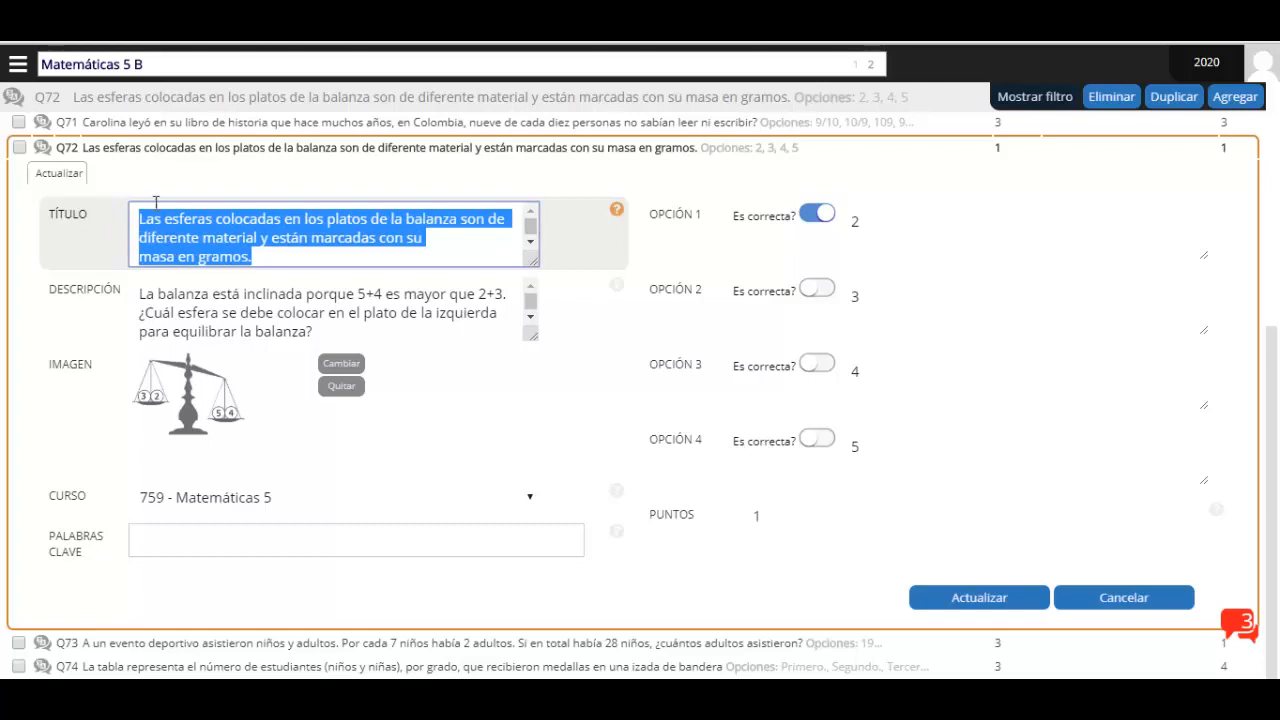
{"action": "left_click", "coordinate": [236, 288]}
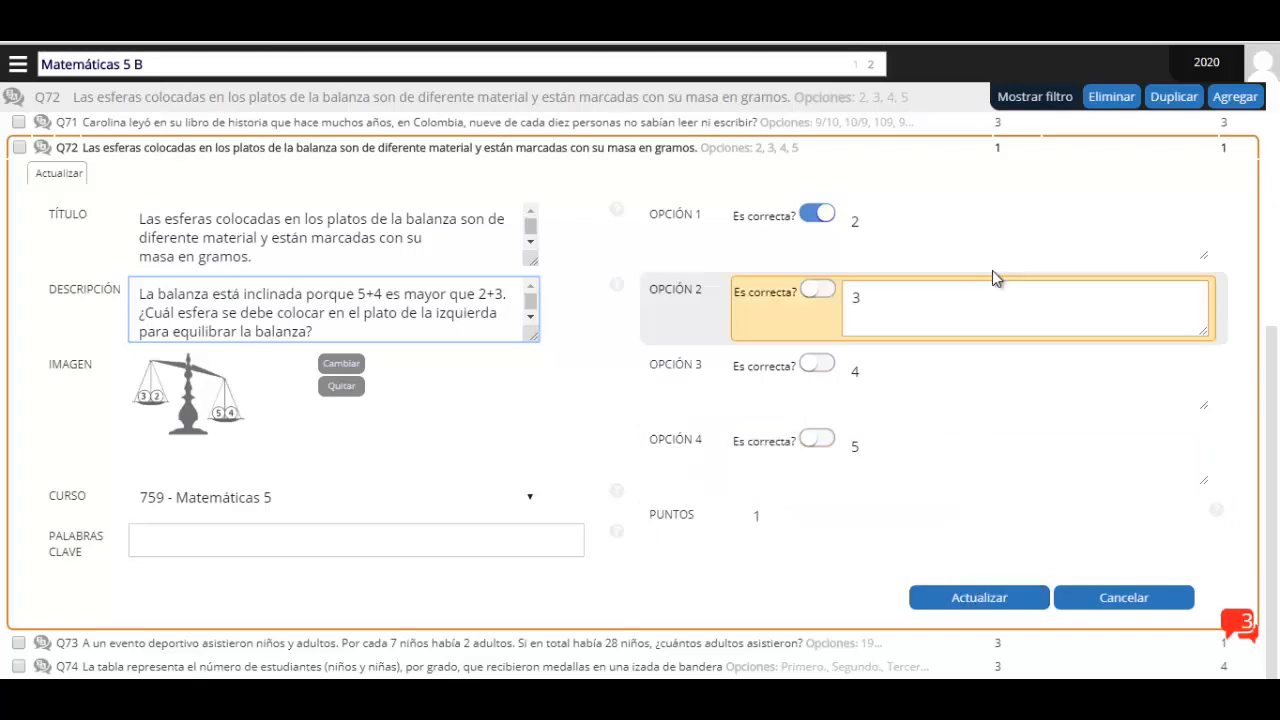
{"action": "scroll", "coordinate": [960, 250], "scroll_direction": "up", "scroll_amount": 2}
{"action": "left_click", "coordinate": [662, 338]}
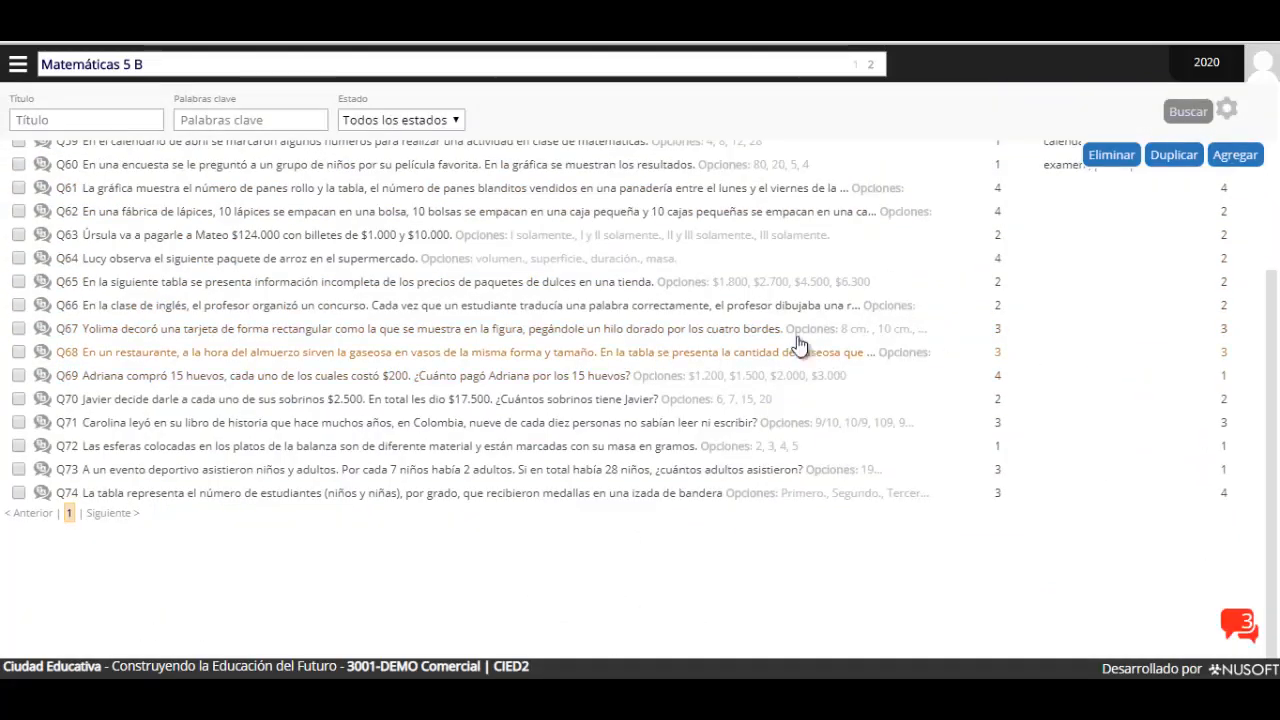
{"action": "scroll", "coordinate": [790, 345], "scroll_direction": "up", "scroll_amount": 2}
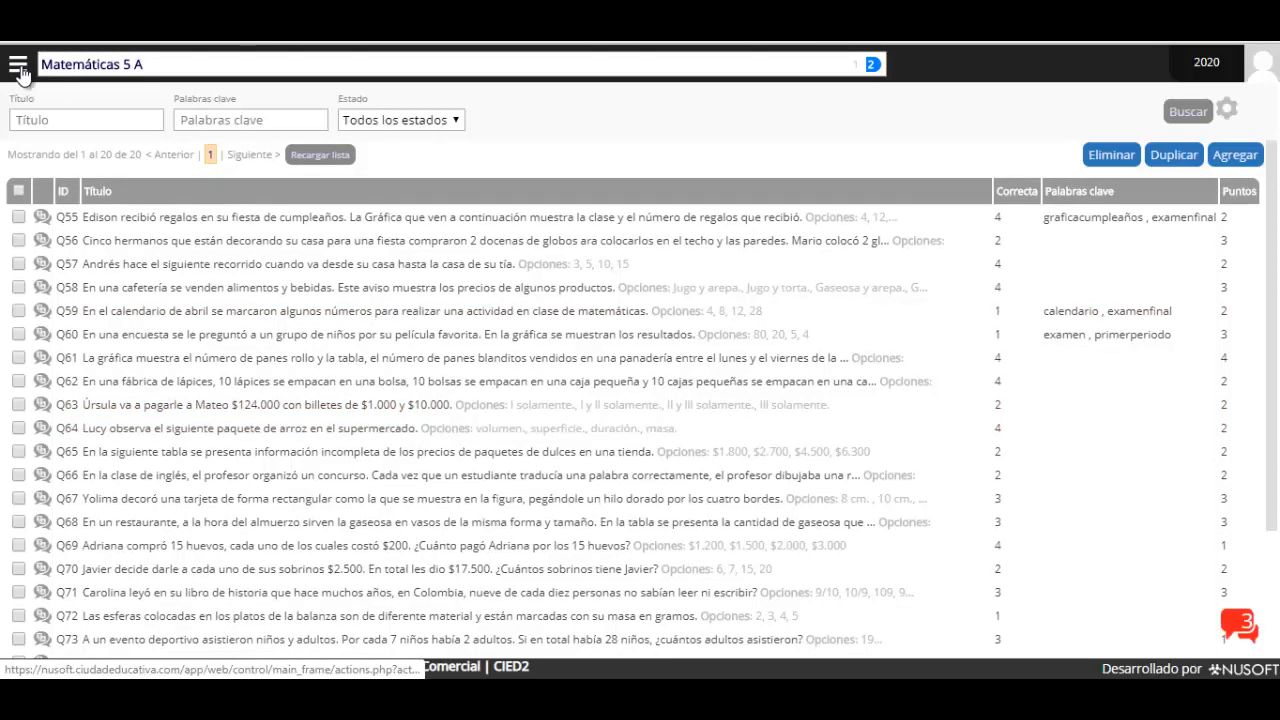
{"action": "left_click", "coordinate": [18, 67]}
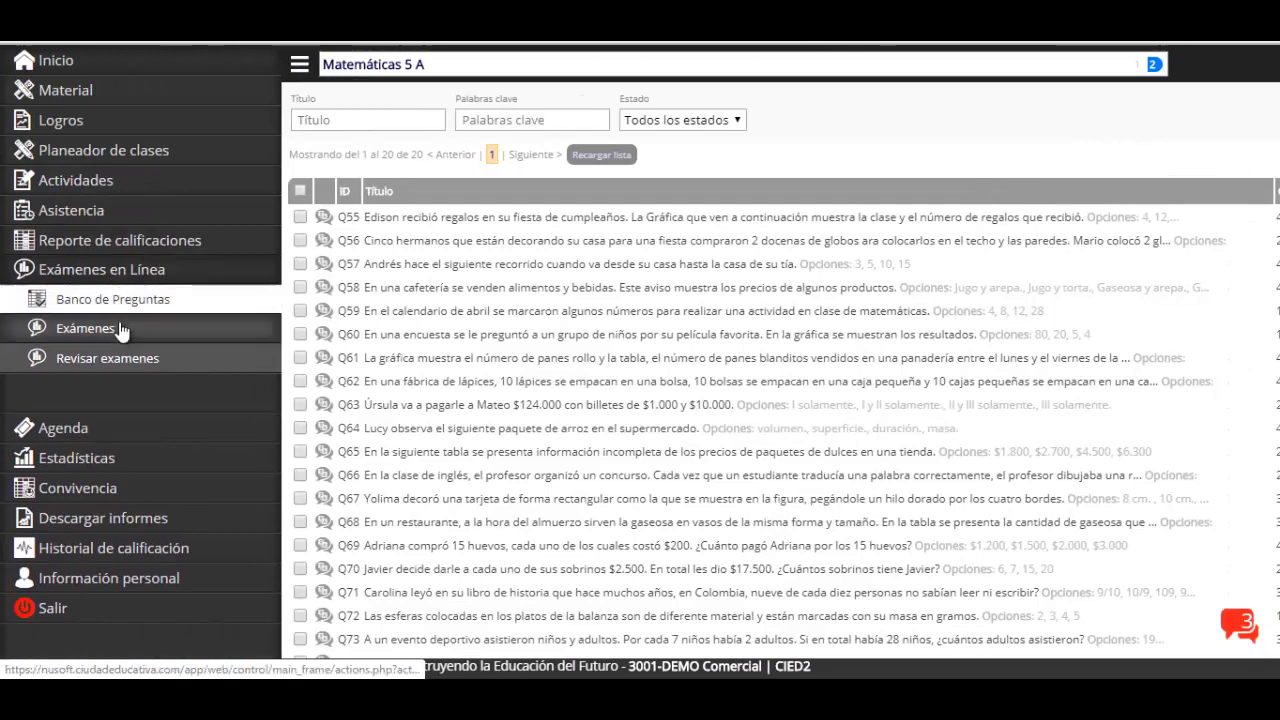
{"action": "left_click", "coordinate": [70, 336]}
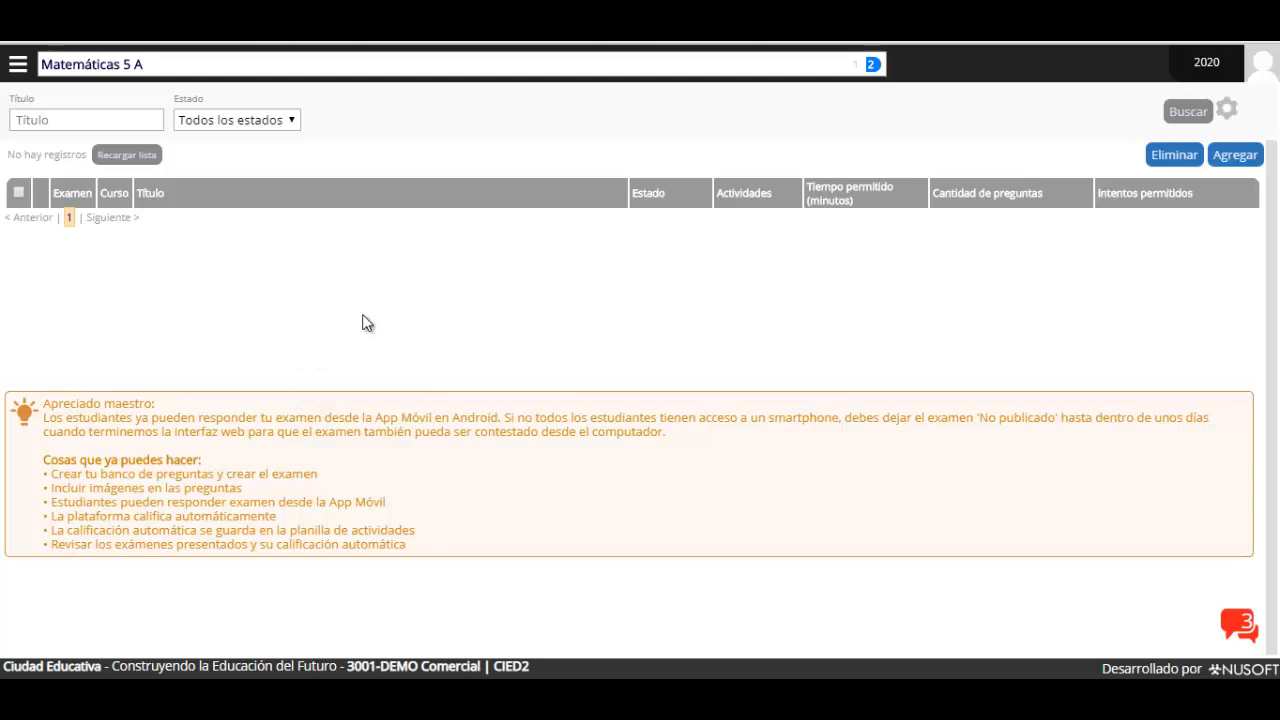
Add a new exam and title it 'Examen final 2 periodo'
{"action": "left_click", "coordinate": [1234, 155]}
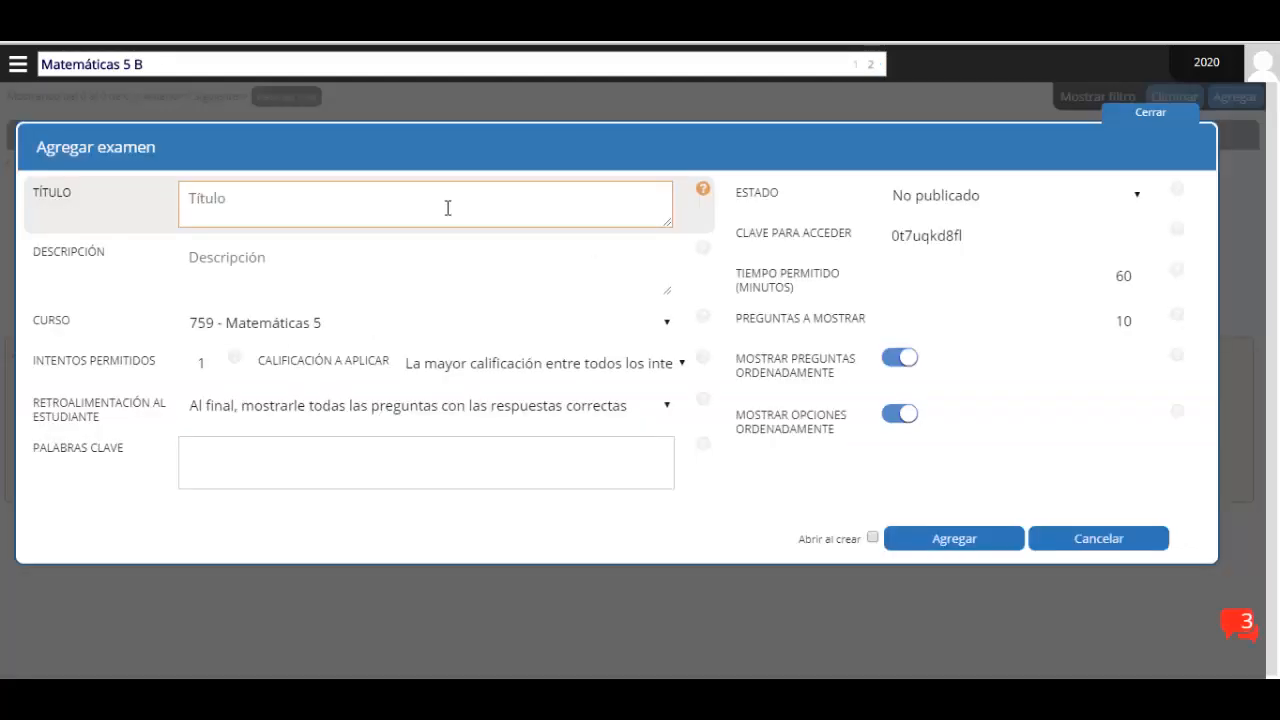
{"action": "left_click", "coordinate": [269, 203]}
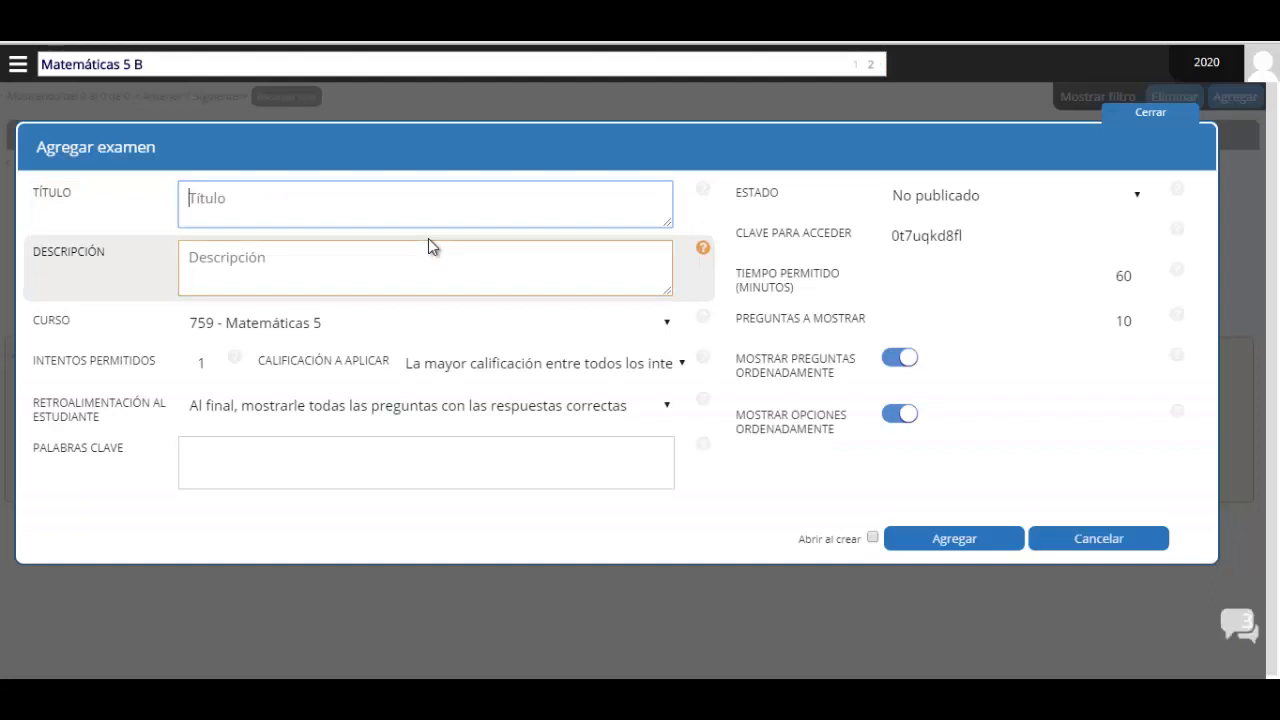
{"action": "type", "text": "xamen final 2 periodo"}
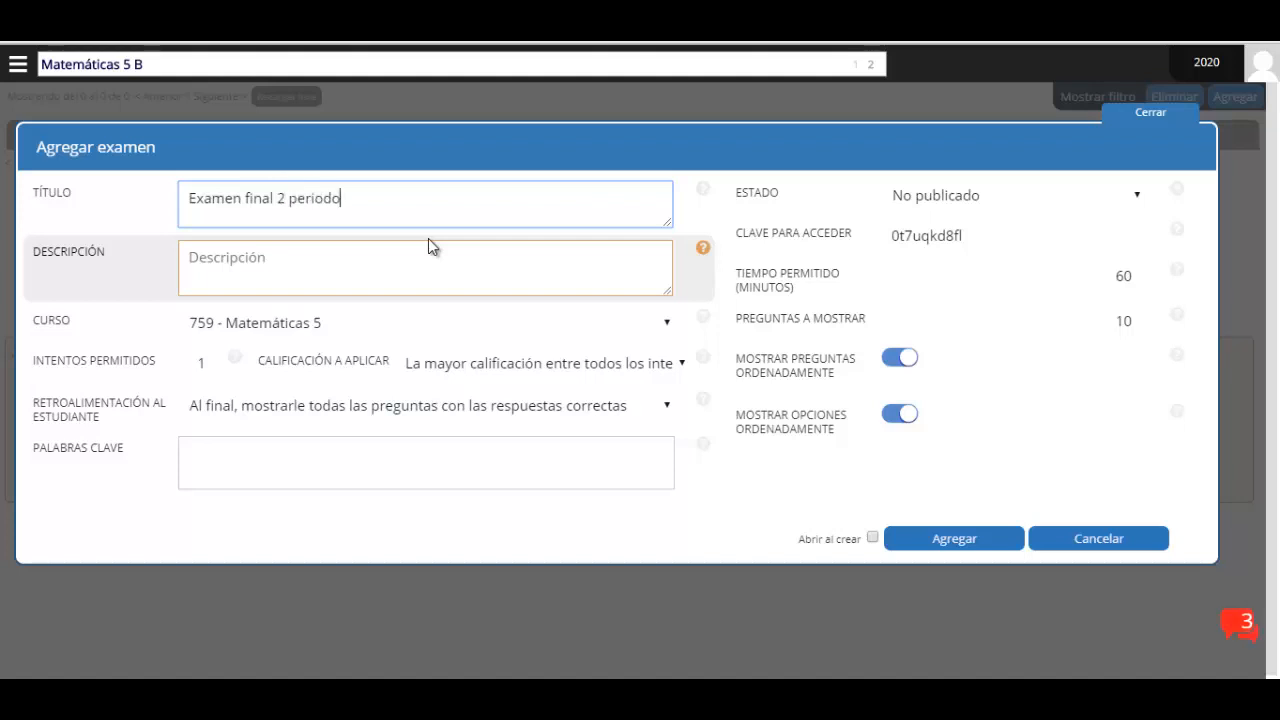
{"action": "left_click", "coordinate": [226, 257]}
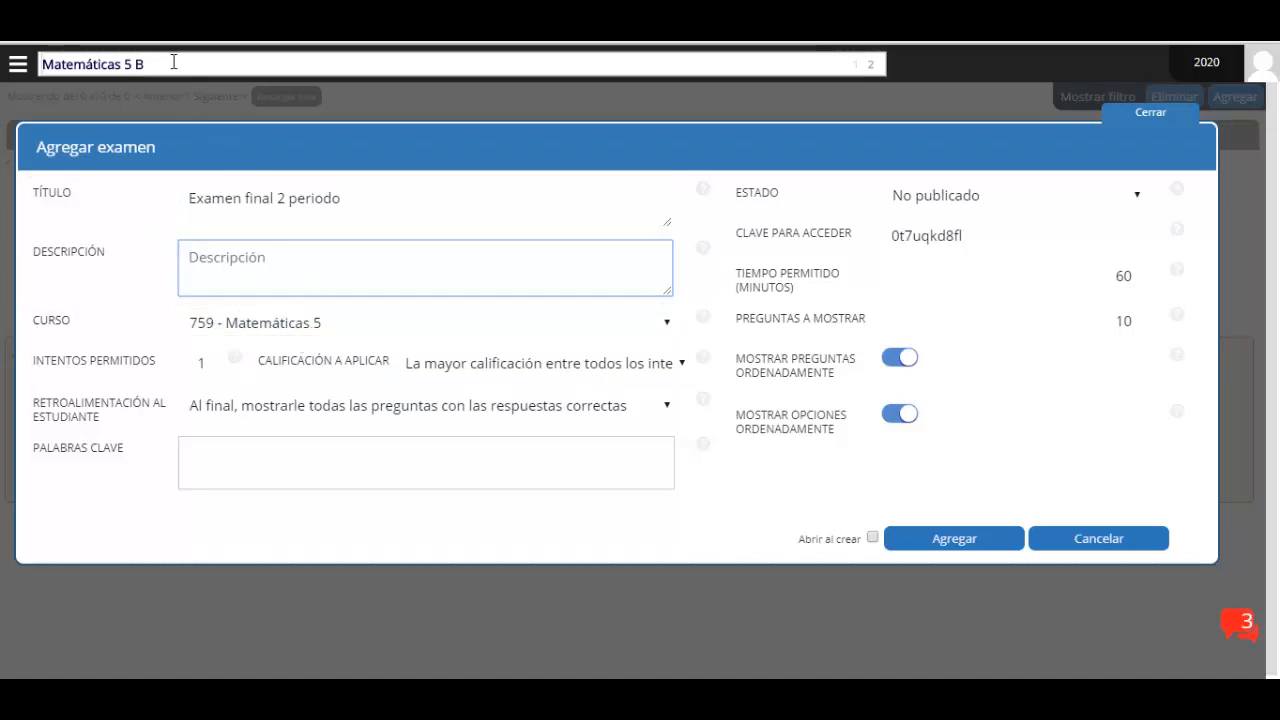
Keep 759 - Matemáticas 5 as the course and set Intentos permitidos to 2
{"action": "left_click", "coordinate": [300, 328]}
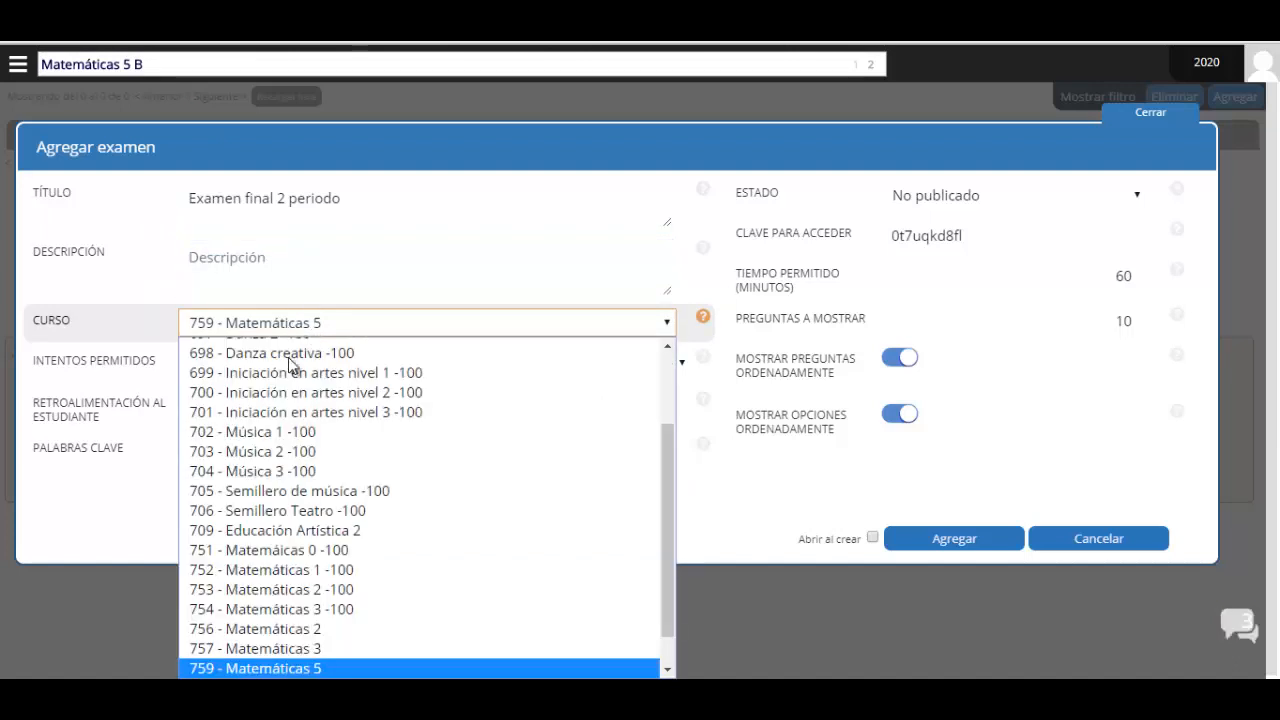
{"action": "left_click", "coordinate": [132, 326]}
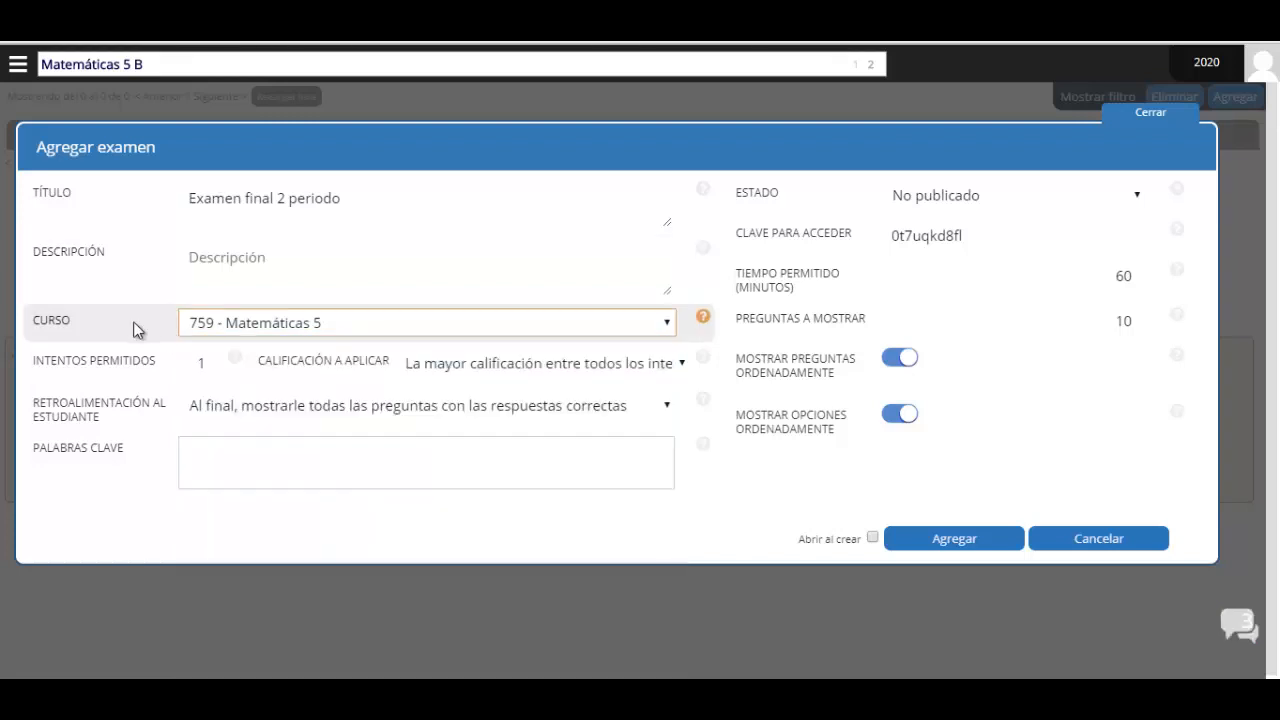
{"action": "left_click", "coordinate": [208, 363]}
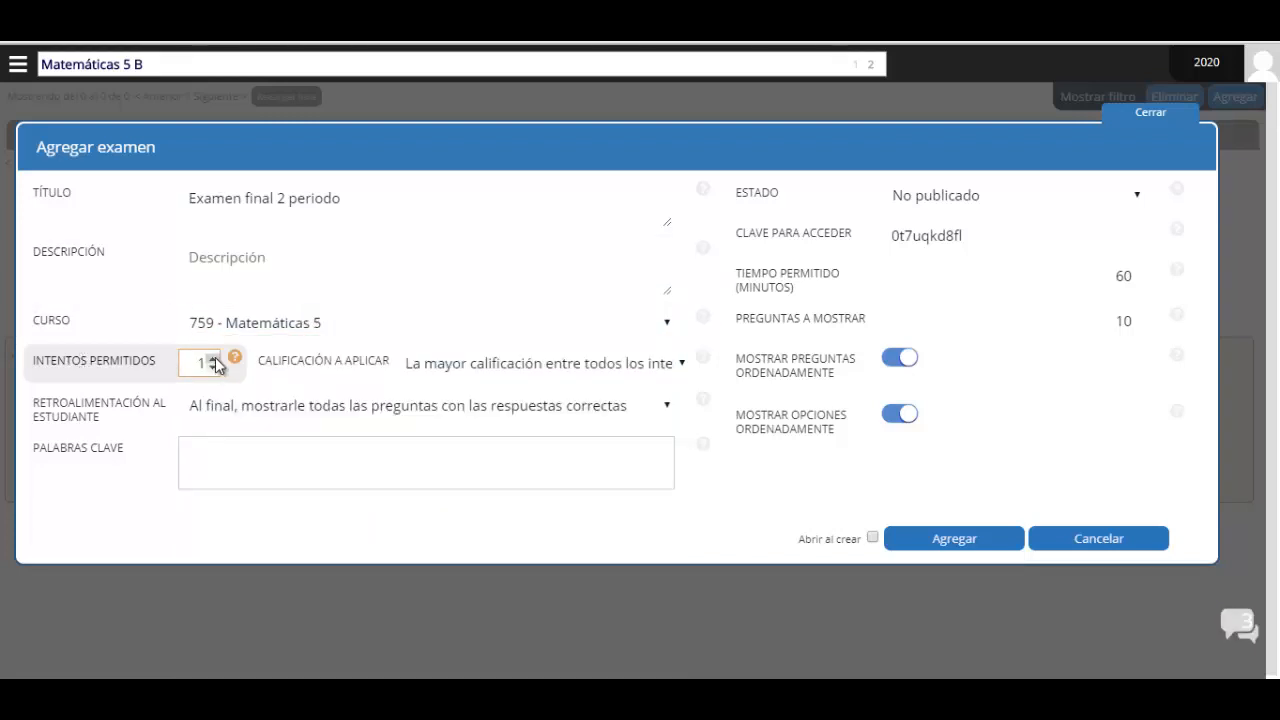
{"action": "left_click", "coordinate": [221, 428]}
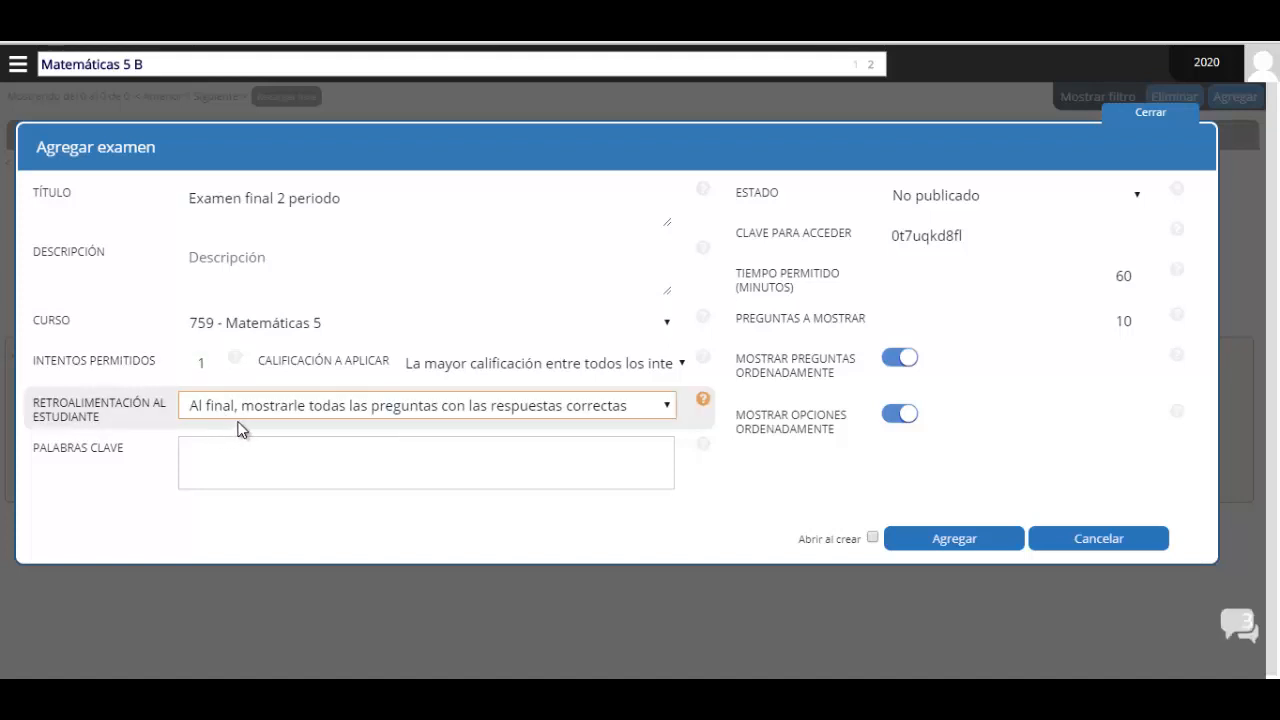
{"action": "double_click", "coordinate": [205, 364]}
{"action": "type", "text": "0"}
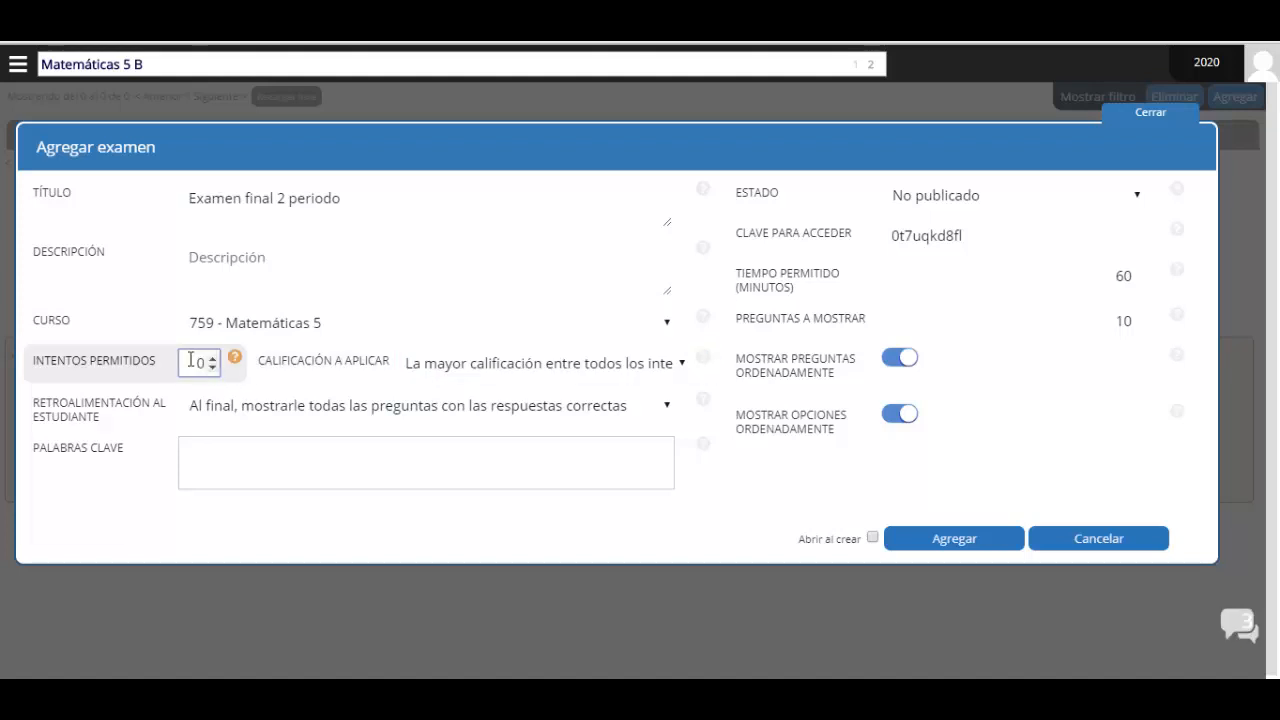
{"action": "left_click", "coordinate": [363, 457]}
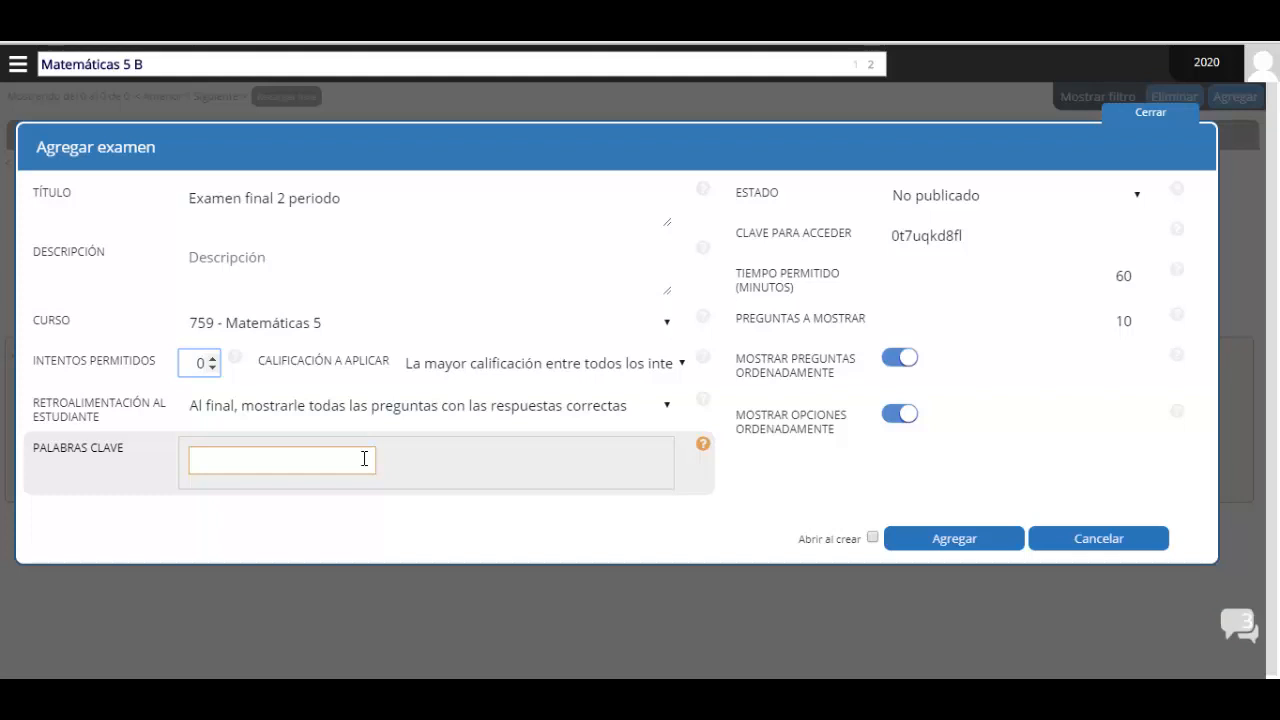
{"action": "left_click", "coordinate": [212, 359]}
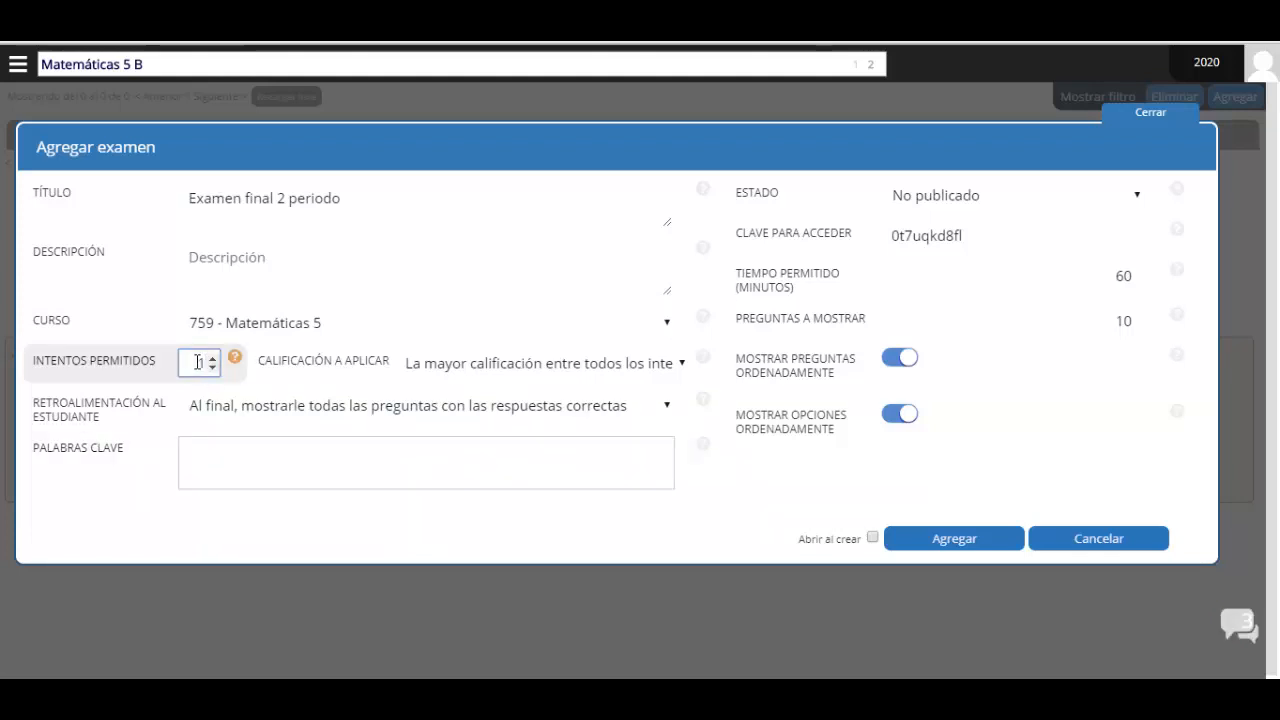
{"action": "type", "text": "2"}
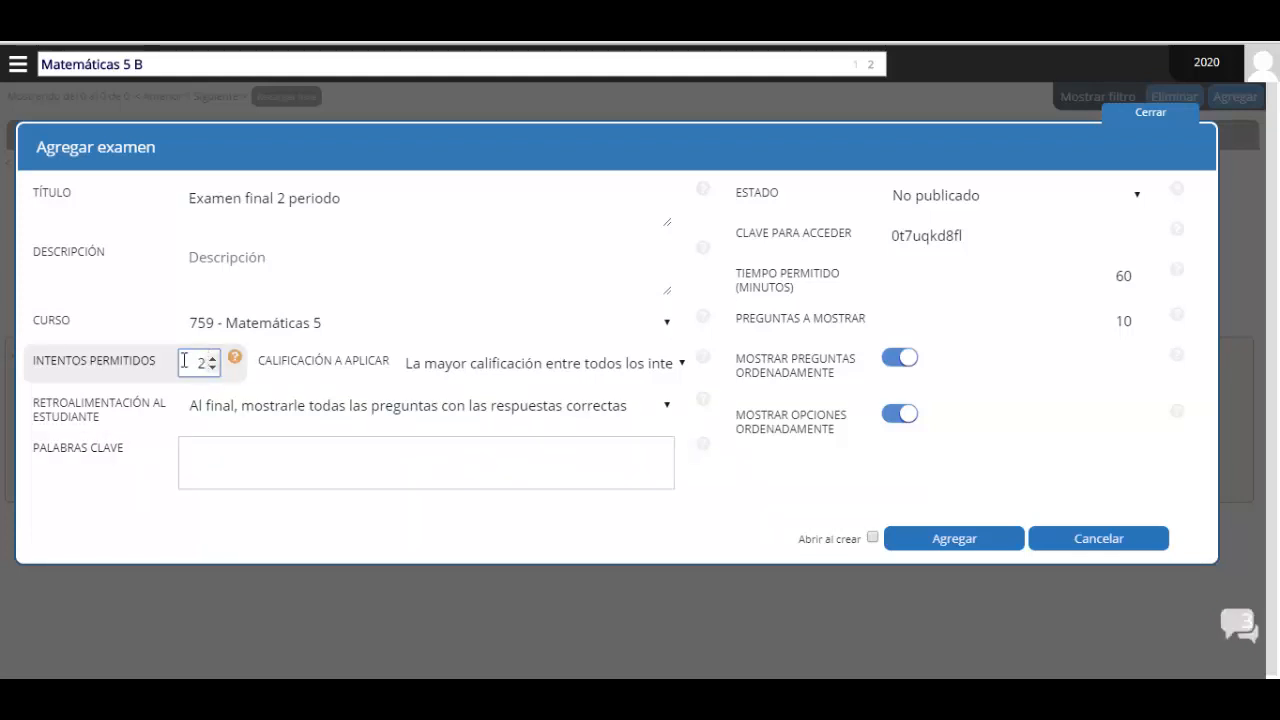
{"action": "left_click", "coordinate": [446, 366]}
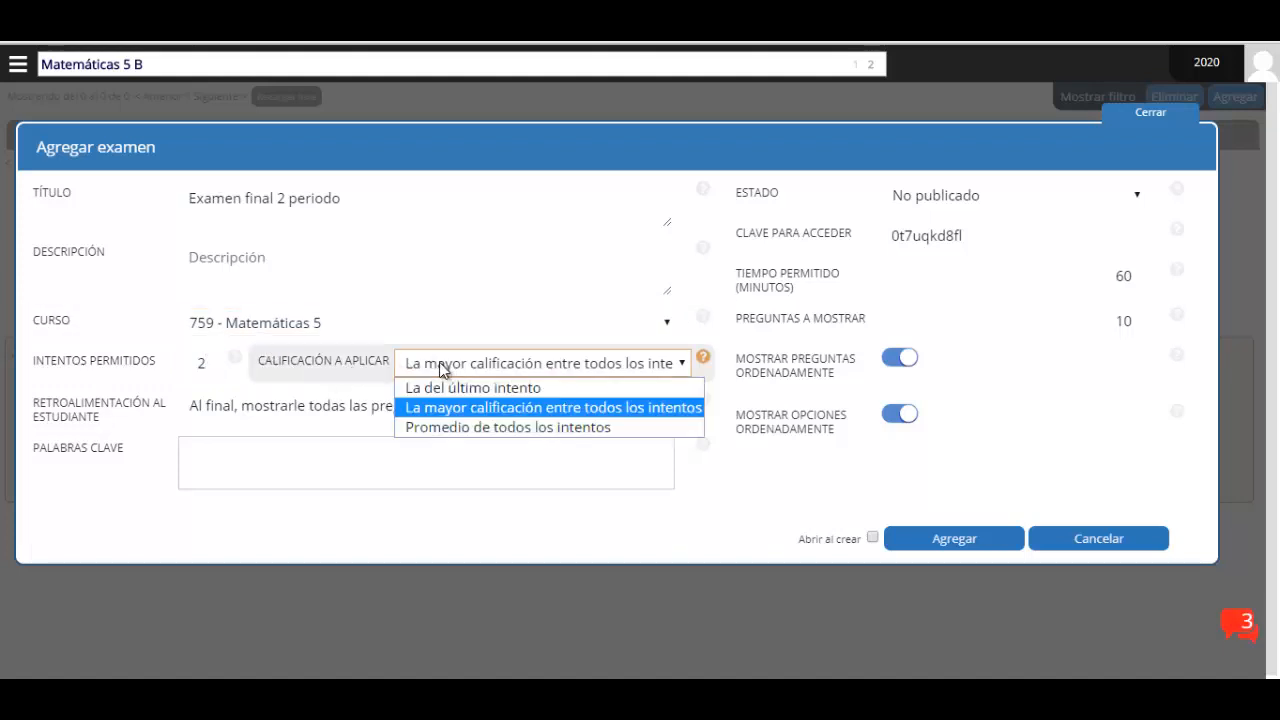
Keep 'La mayor calificación entre todos los intentos' grading and set Retroalimentación al estudiante to 'No mostrar'
{"action": "left_click", "coordinate": [478, 412]}
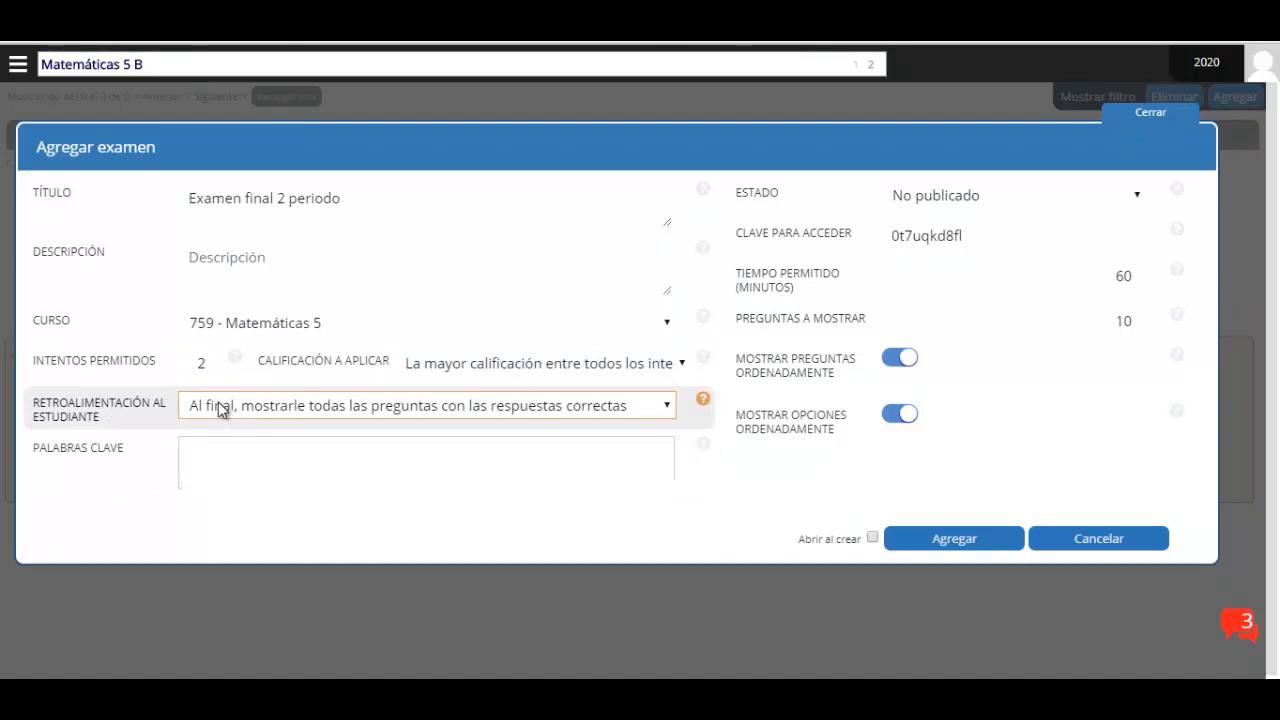
{"action": "left_click", "coordinate": [221, 406]}
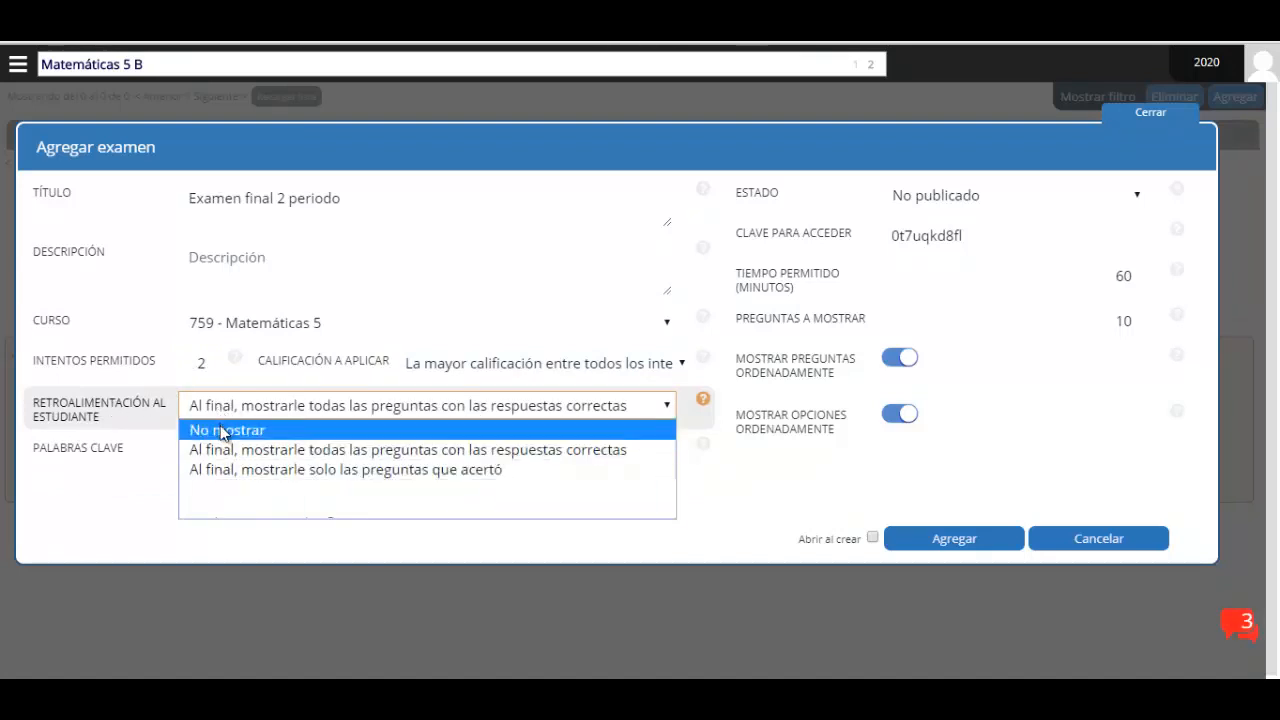
{"action": "left_click", "coordinate": [268, 469]}
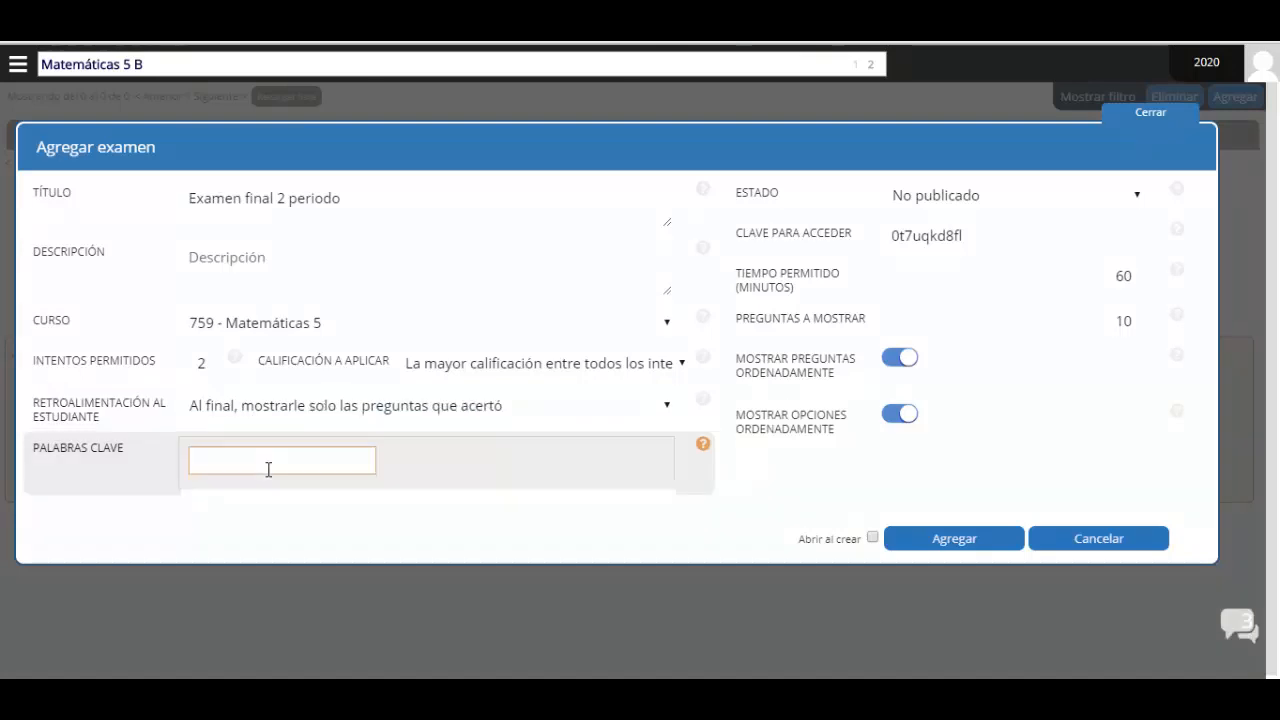
{"action": "left_click", "coordinate": [289, 417]}
{"action": "left_click", "coordinate": [221, 457]}
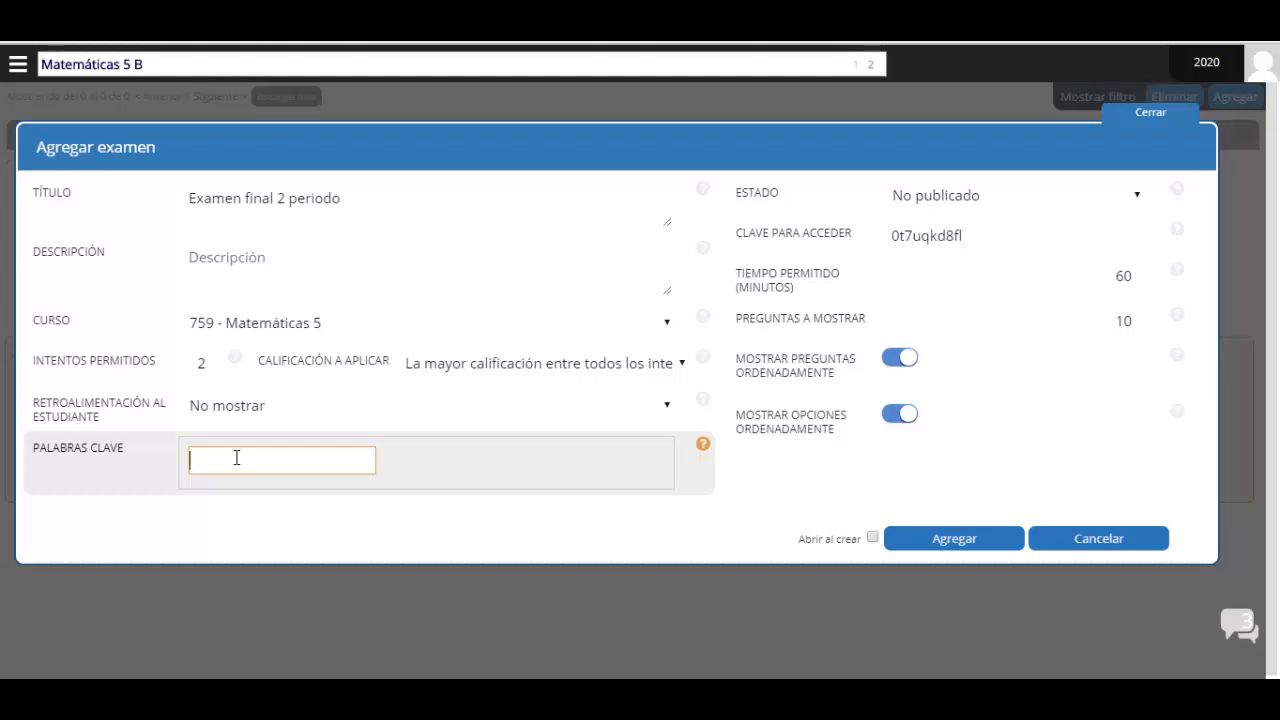
Add the keyword tag examen2periodo to the exam
{"action": "type", "text": "examen2periodo"}
{"action": "key", "text": "Return"}
{"action": "left_click", "coordinate": [744, 244]}
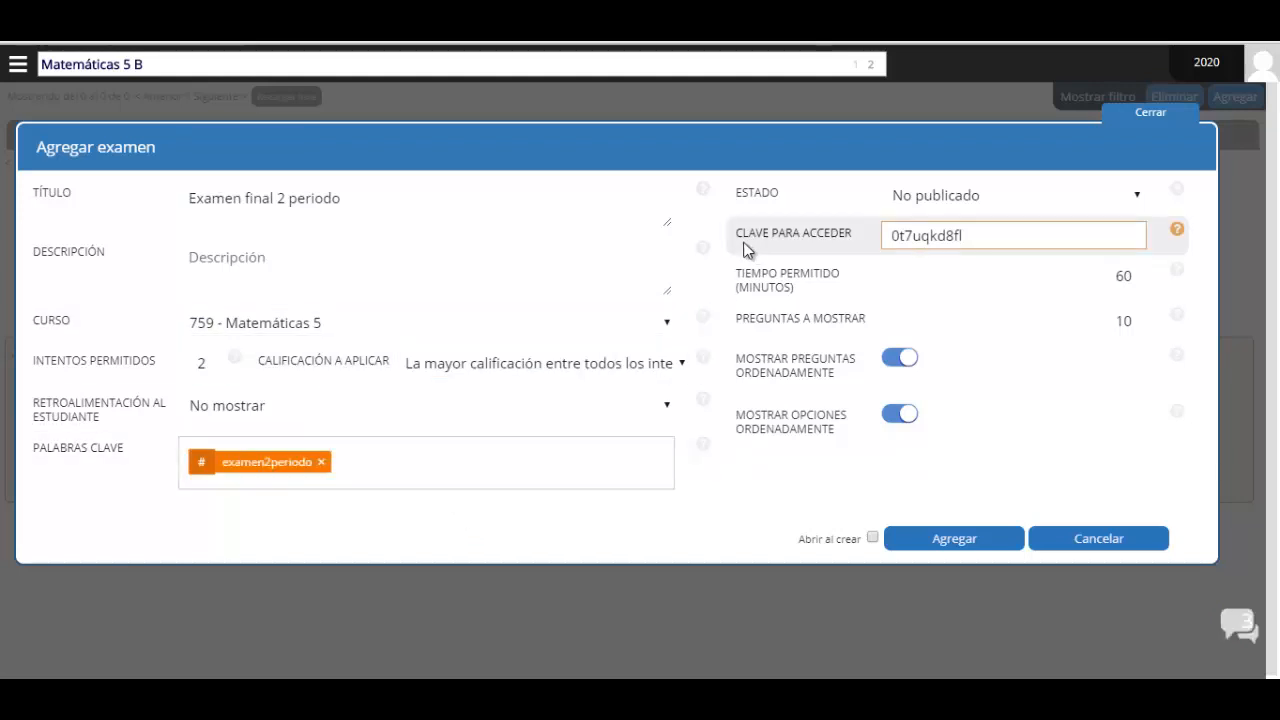
Try the Estado options and leave the exam status on No publicado
{"action": "left_click", "coordinate": [967, 192]}
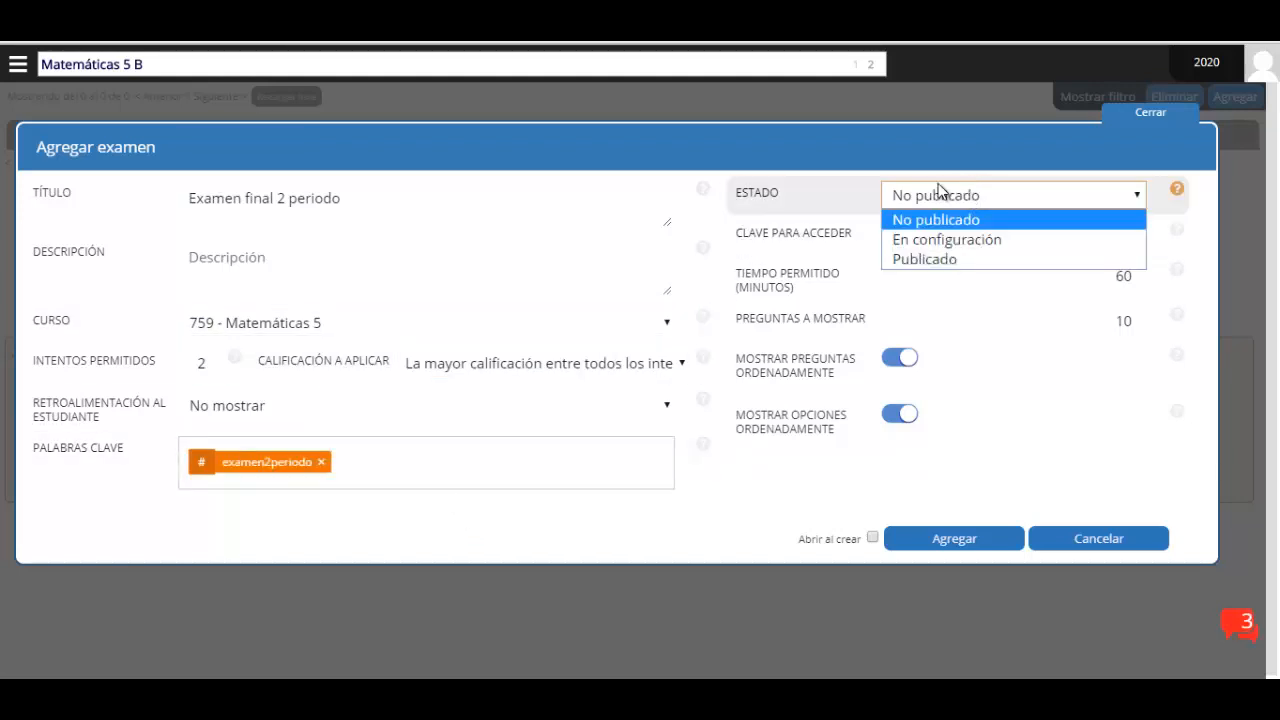
{"action": "left_click", "coordinate": [920, 217]}
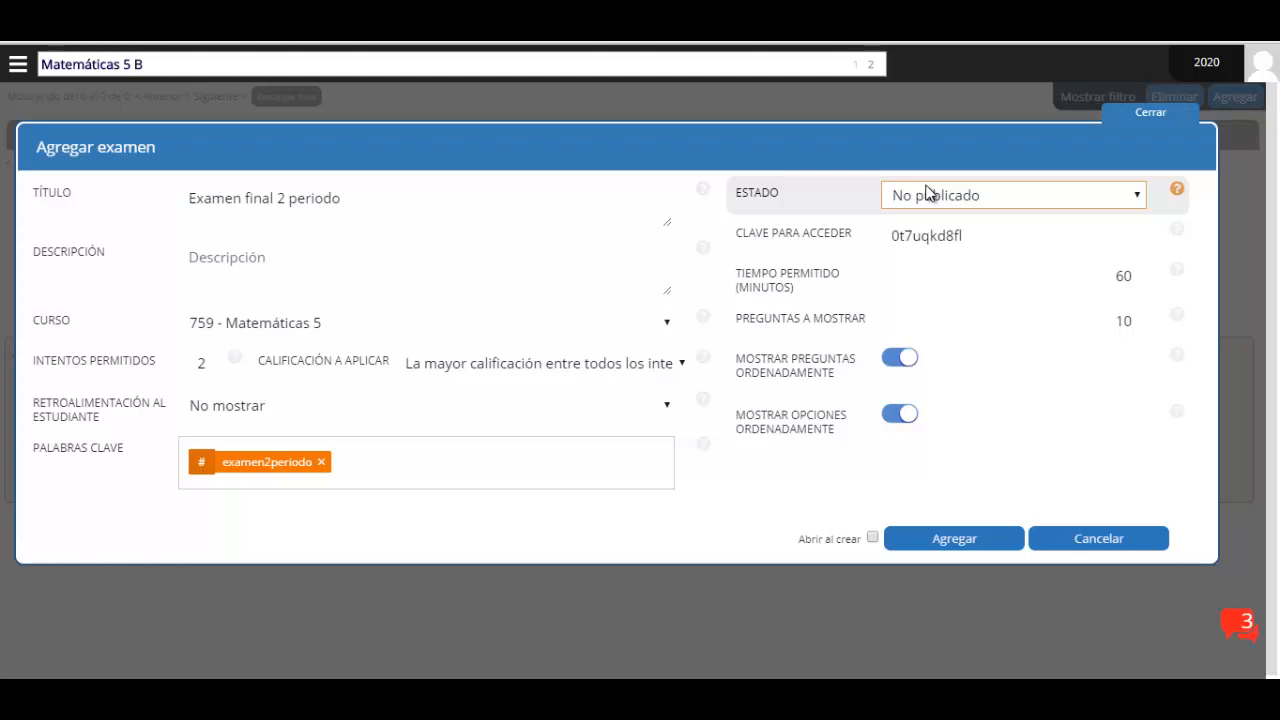
{"action": "left_click", "coordinate": [912, 195]}
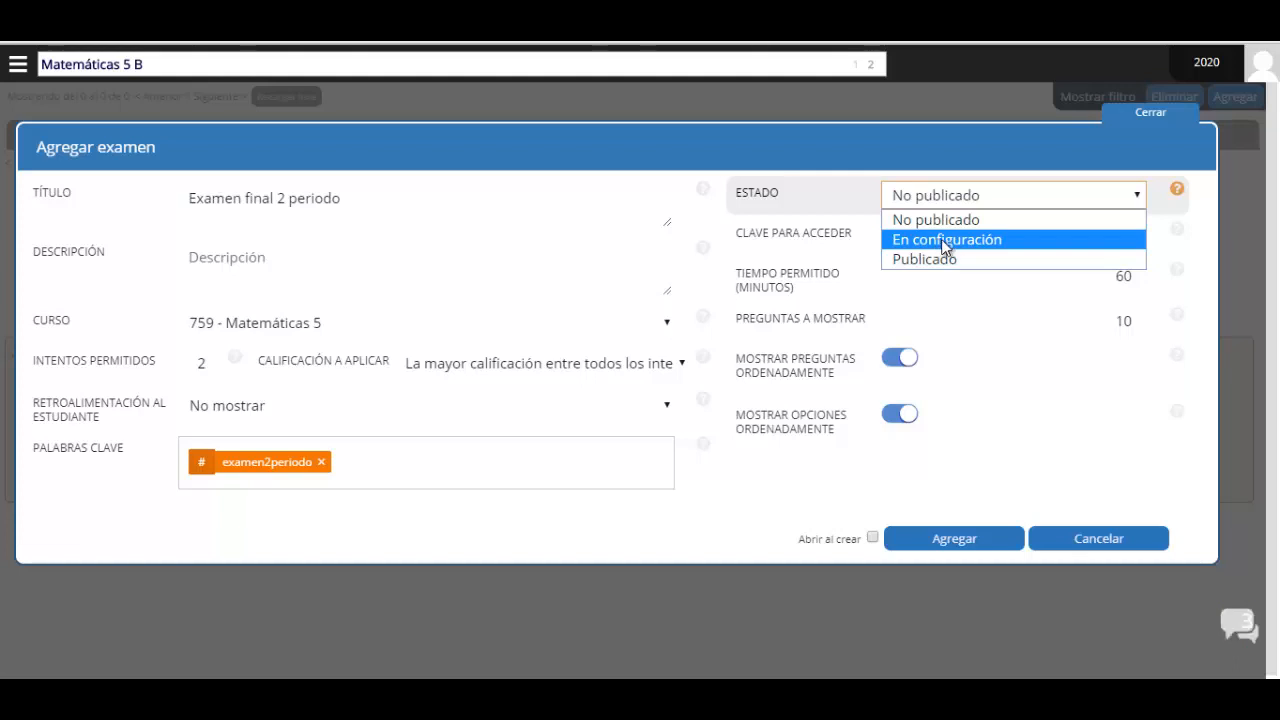
{"action": "left_click", "coordinate": [960, 262]}
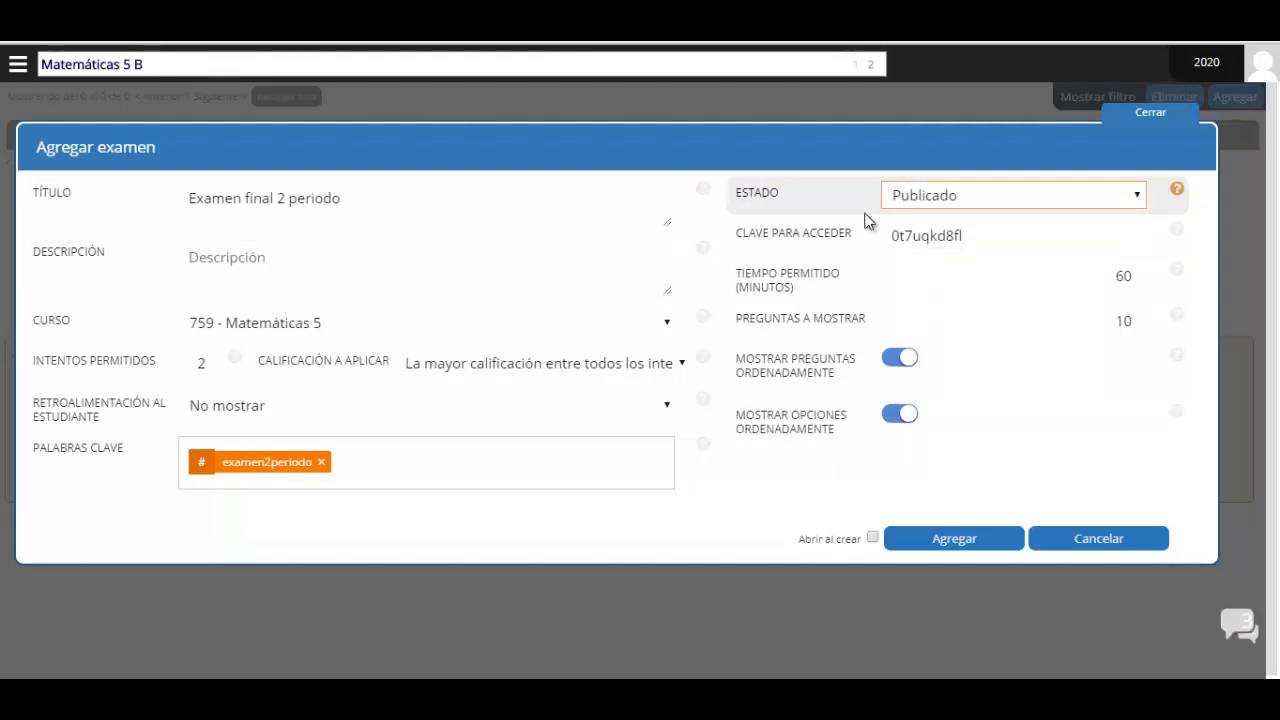
{"action": "left_click", "coordinate": [923, 197]}
{"action": "left_click", "coordinate": [927, 217]}
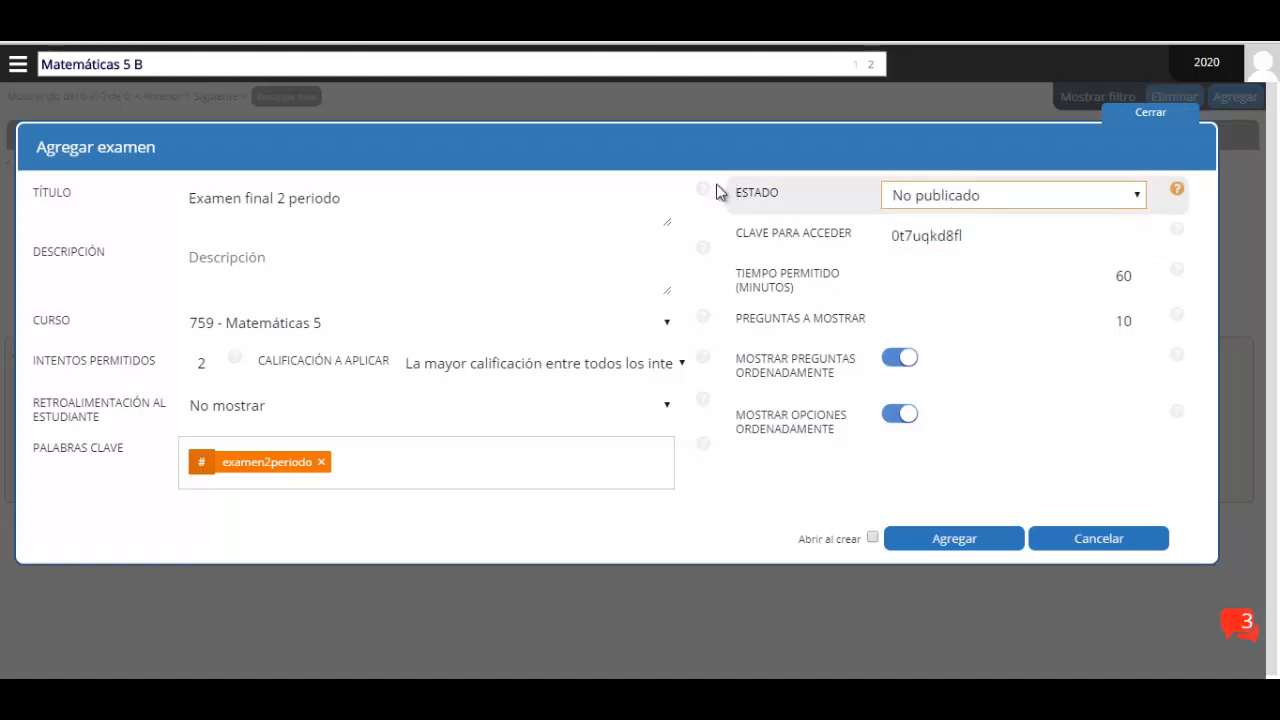
Clear the generated access key and type a new exam access password
{"action": "left_click", "coordinate": [966, 238]}
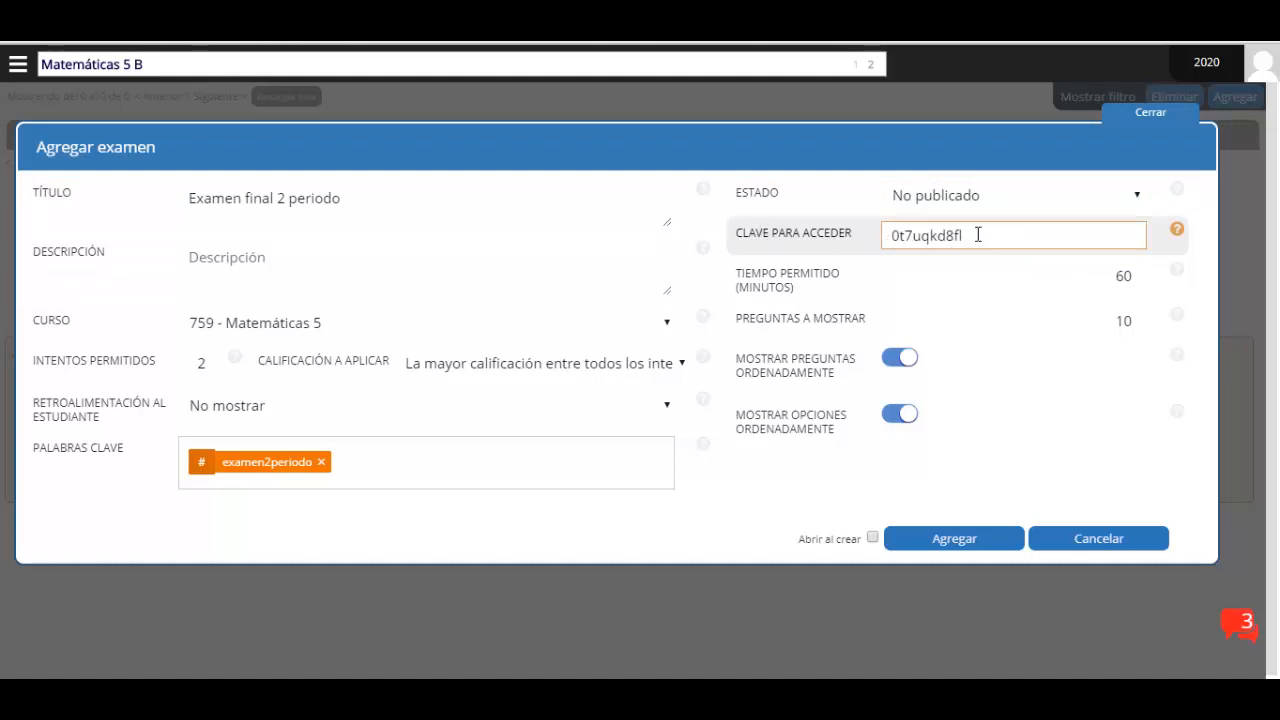
{"action": "left_click_drag", "start_coordinate": [978, 234], "coordinate": [886, 238]}
{"action": "left_click", "coordinate": [894, 234]}
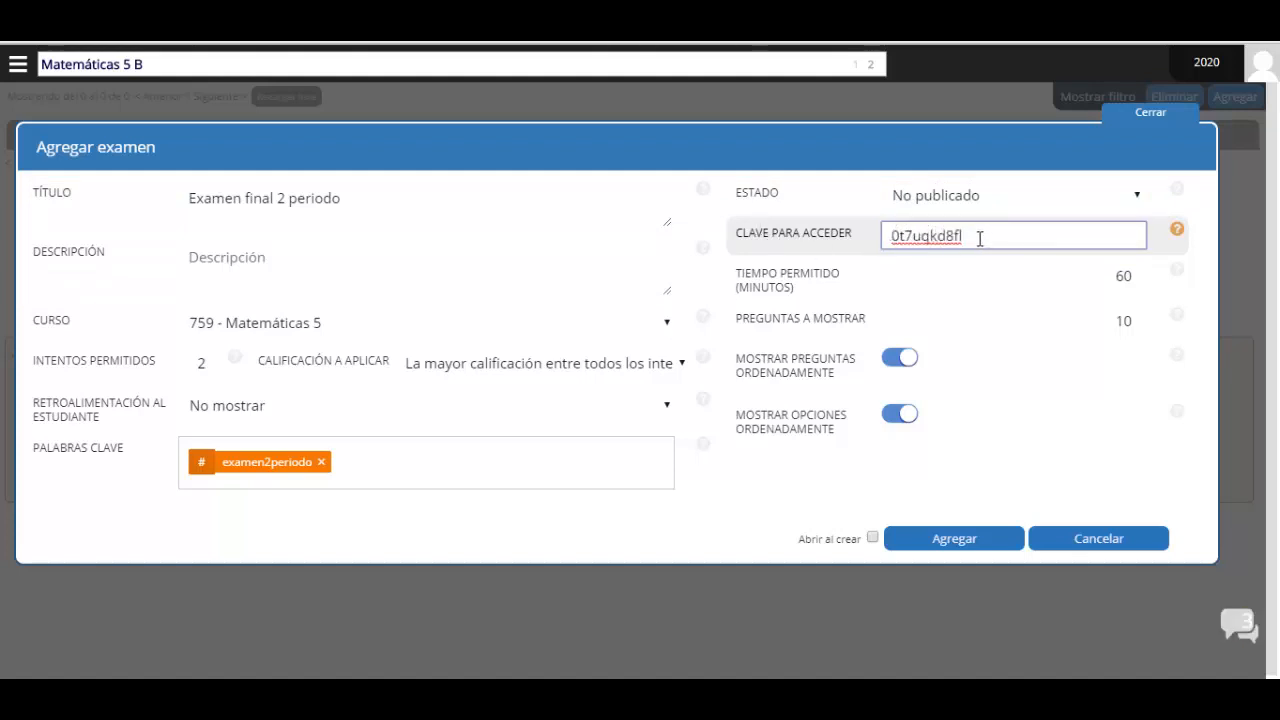
{"action": "left_click_drag", "start_coordinate": [976, 238], "coordinate": [851, 229]}
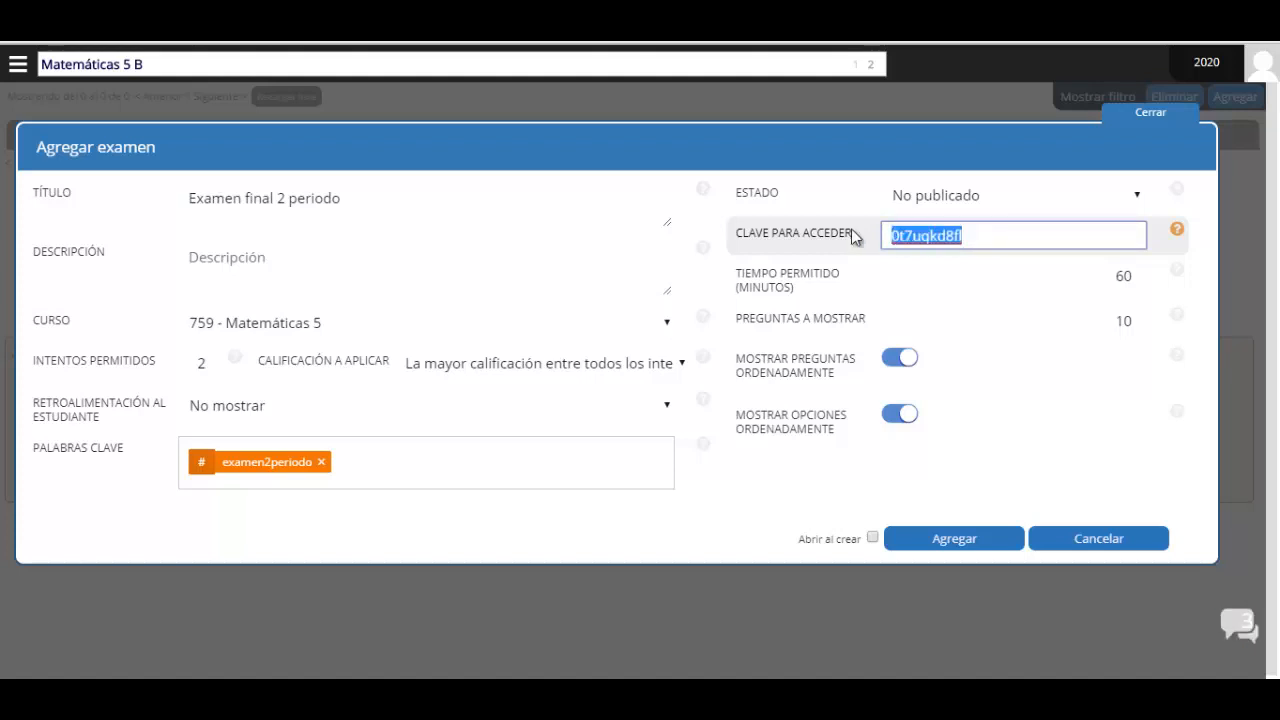
{"action": "key", "text": "BackSpace"}
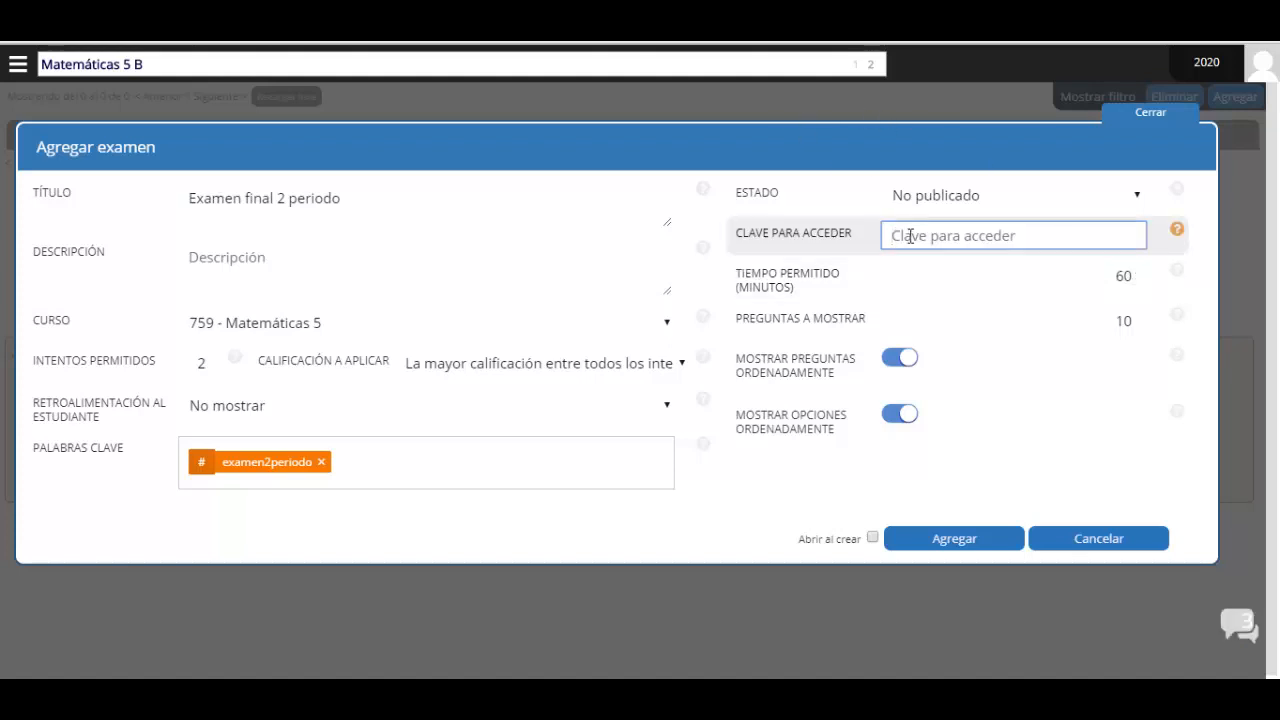
{"action": "type", "text": "e"}
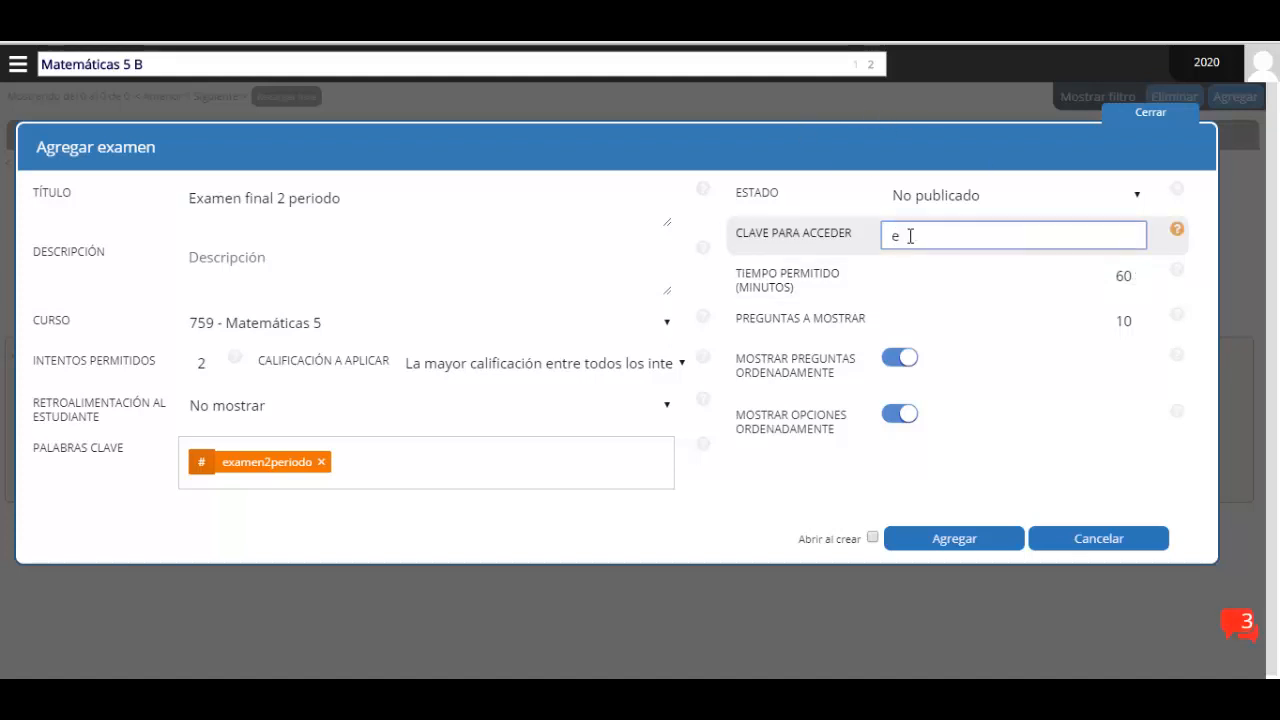
{"action": "type", "text": "axamenfinal"}
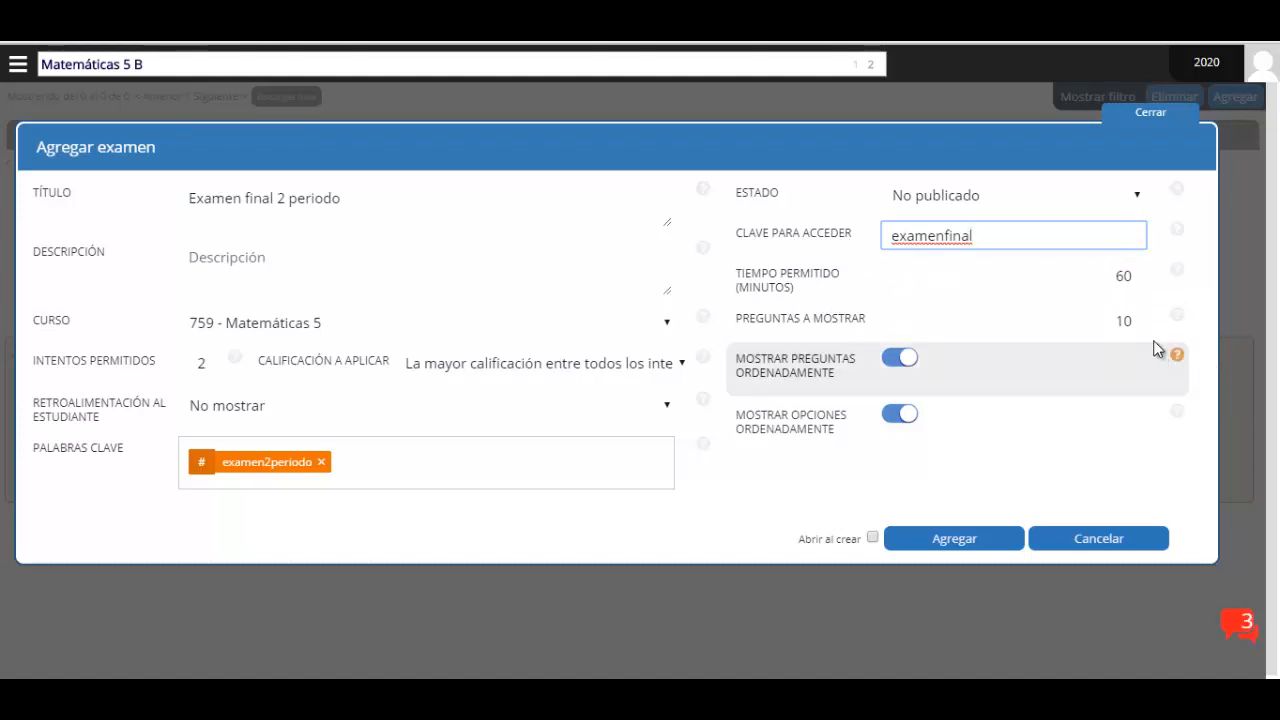
Set a 30-minute limit and 7 questions shown, and turn off both fixed-order toggles
{"action": "left_click", "coordinate": [1138, 281]}
{"action": "left_click", "coordinate": [1139, 283]}
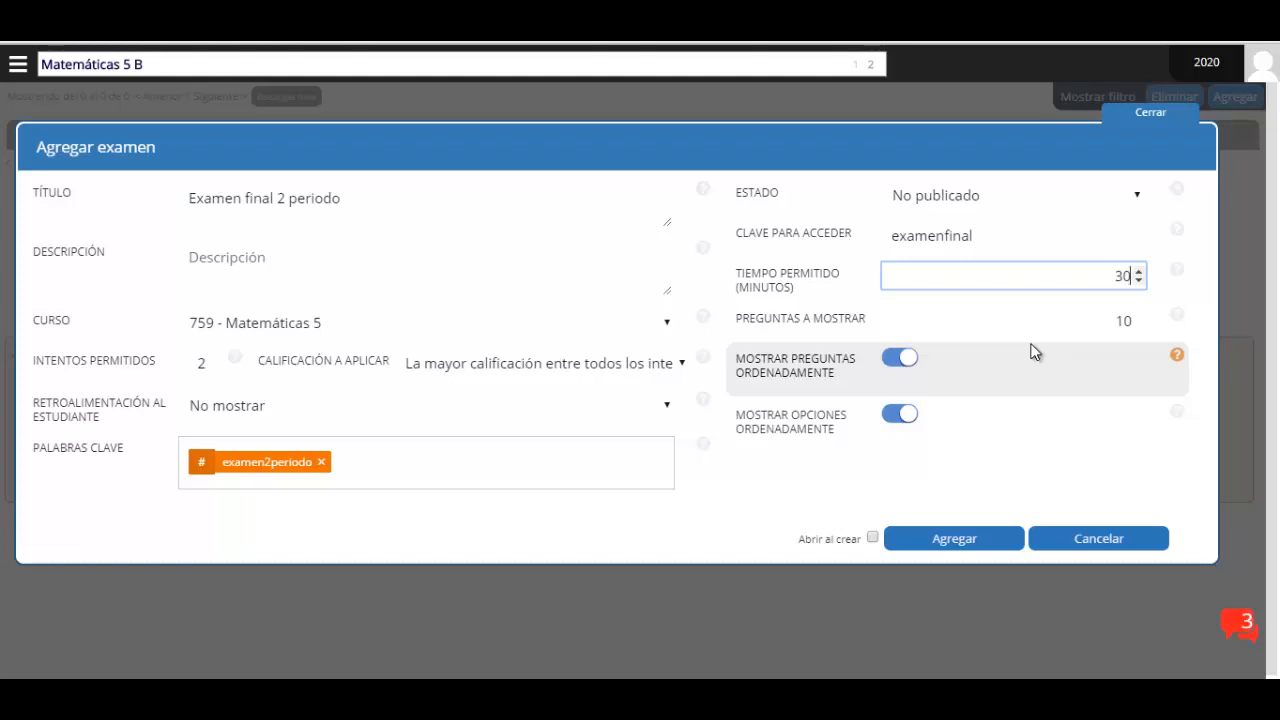
{"action": "left_click_drag", "start_coordinate": [1100, 322], "coordinate": [1161, 318]}
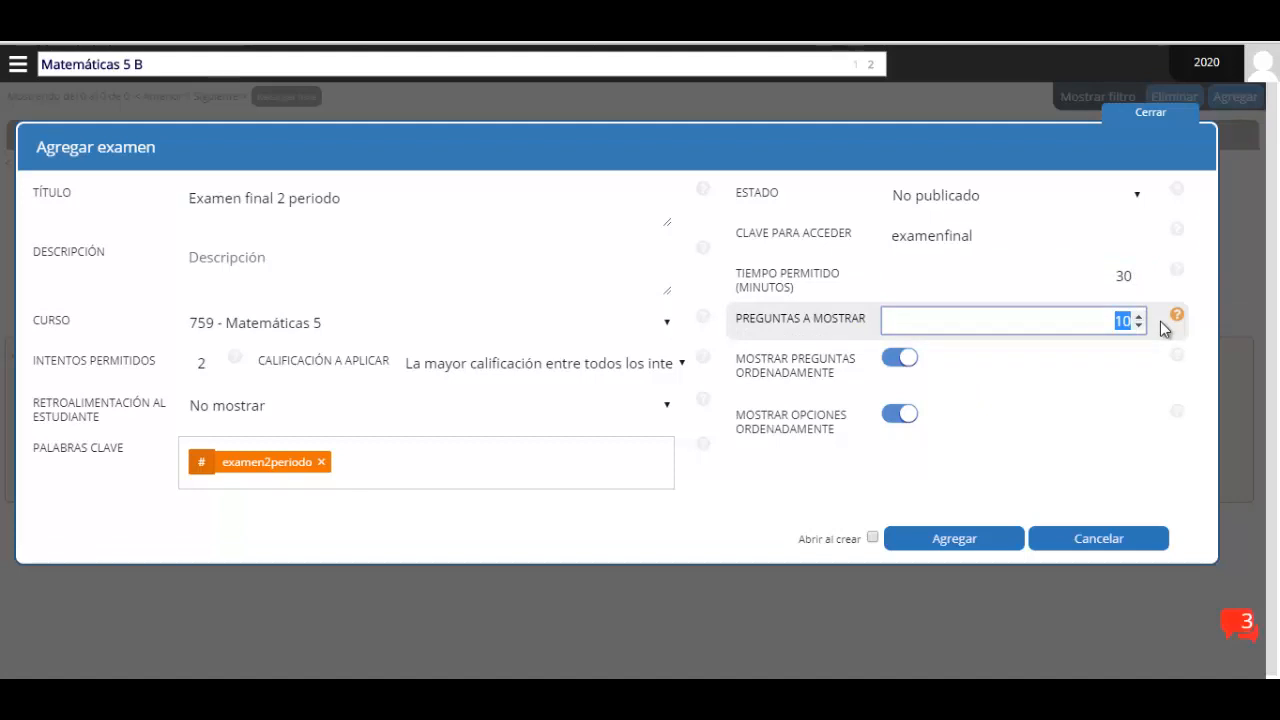
{"action": "type", "text": "7"}
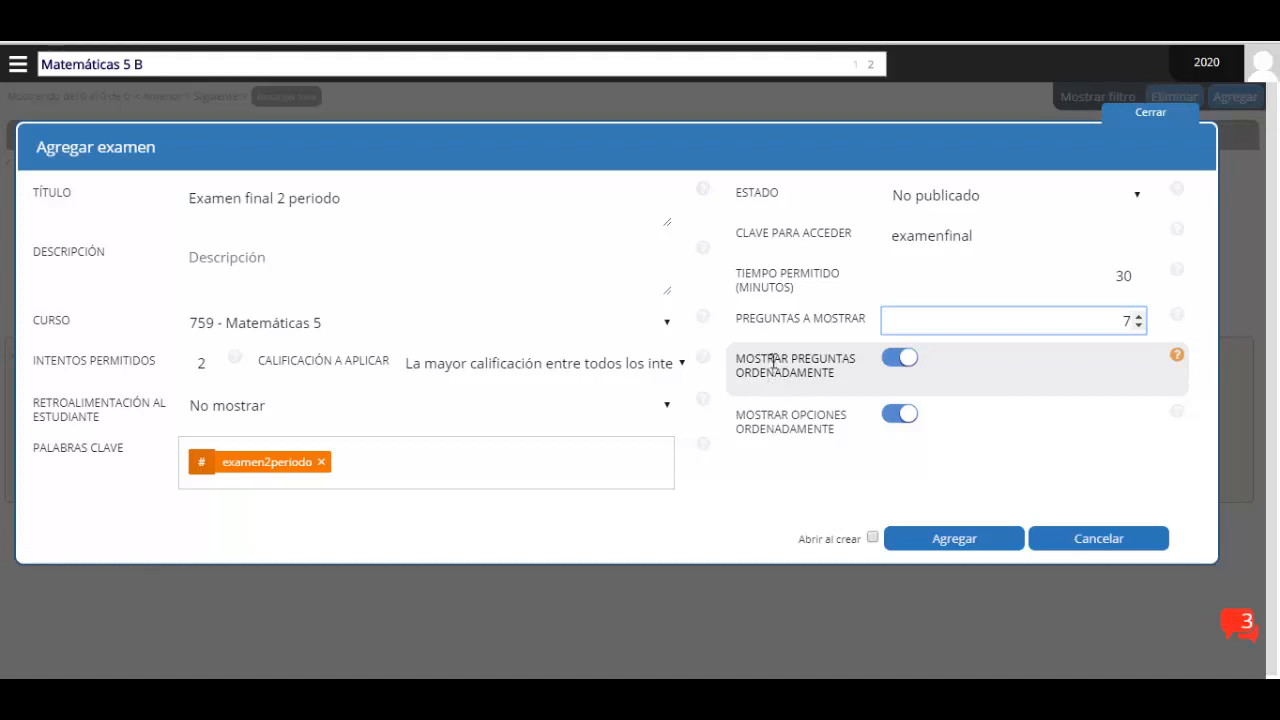
{"action": "left_click", "coordinate": [893, 362]}
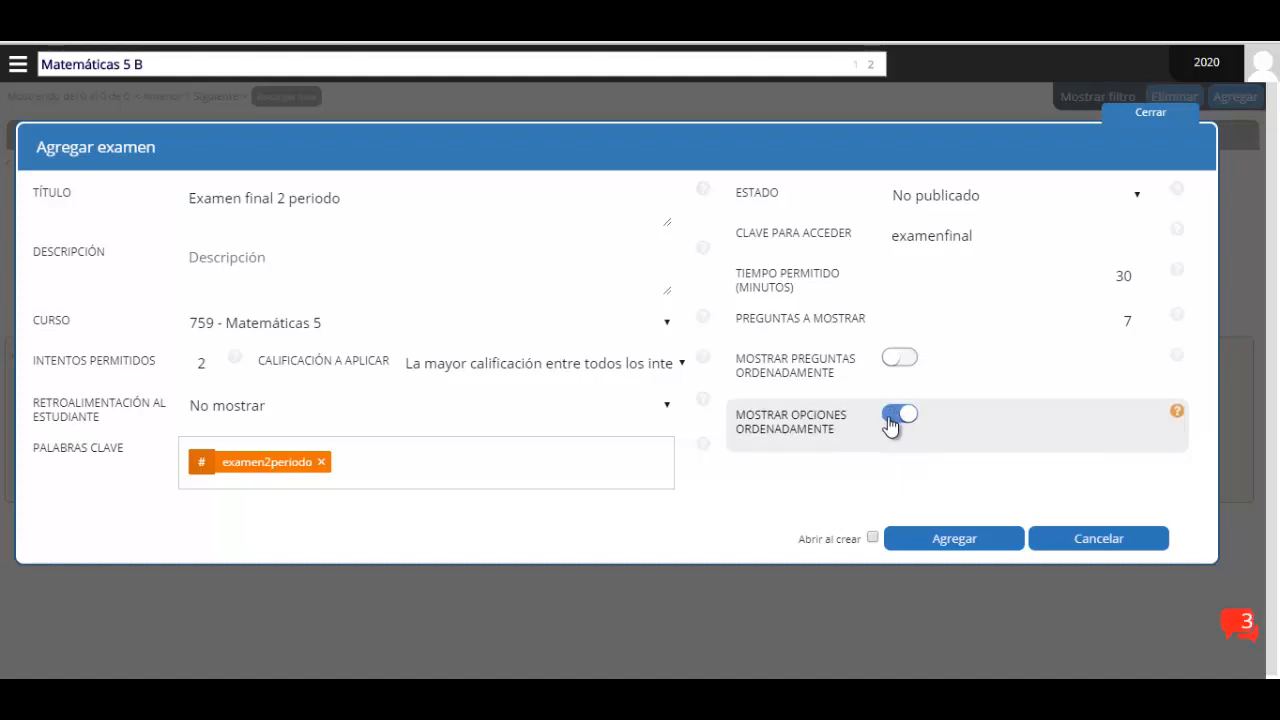
{"action": "left_click", "coordinate": [887, 424]}
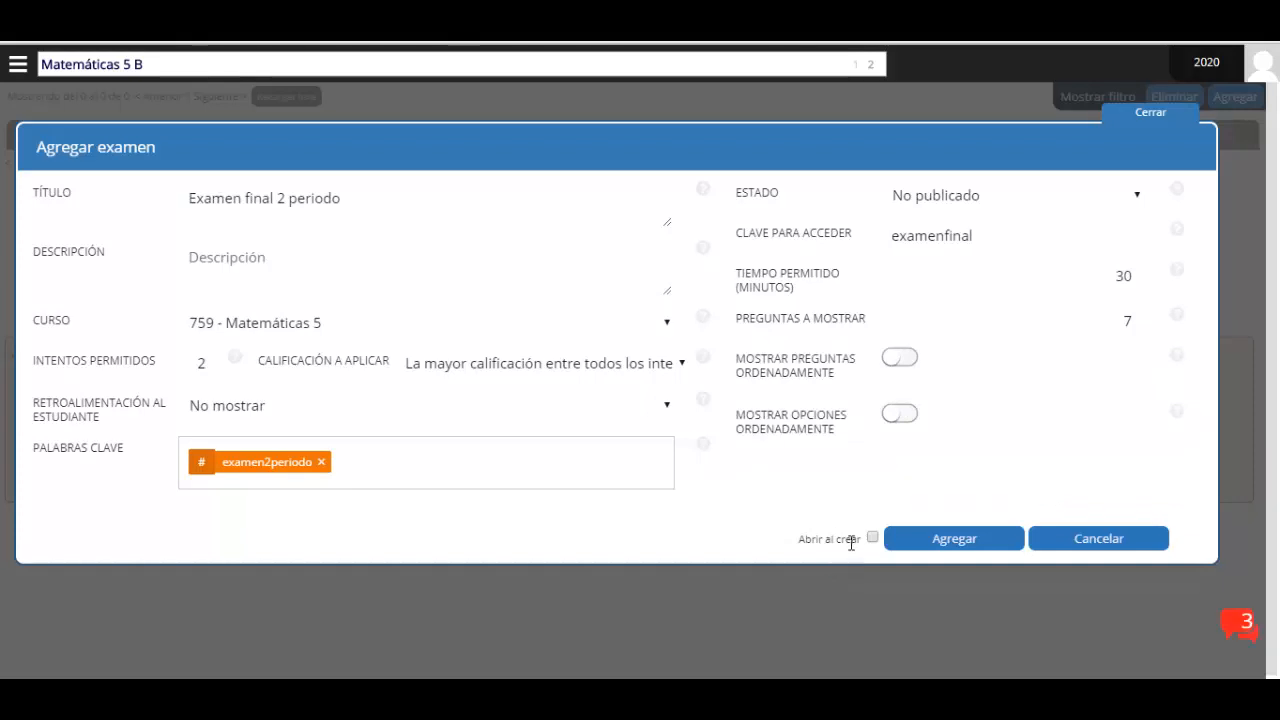
Save the exam with Agregar, refresh the list and open the Examen final 2 periodo row
{"action": "left_click", "coordinate": [953, 542]}
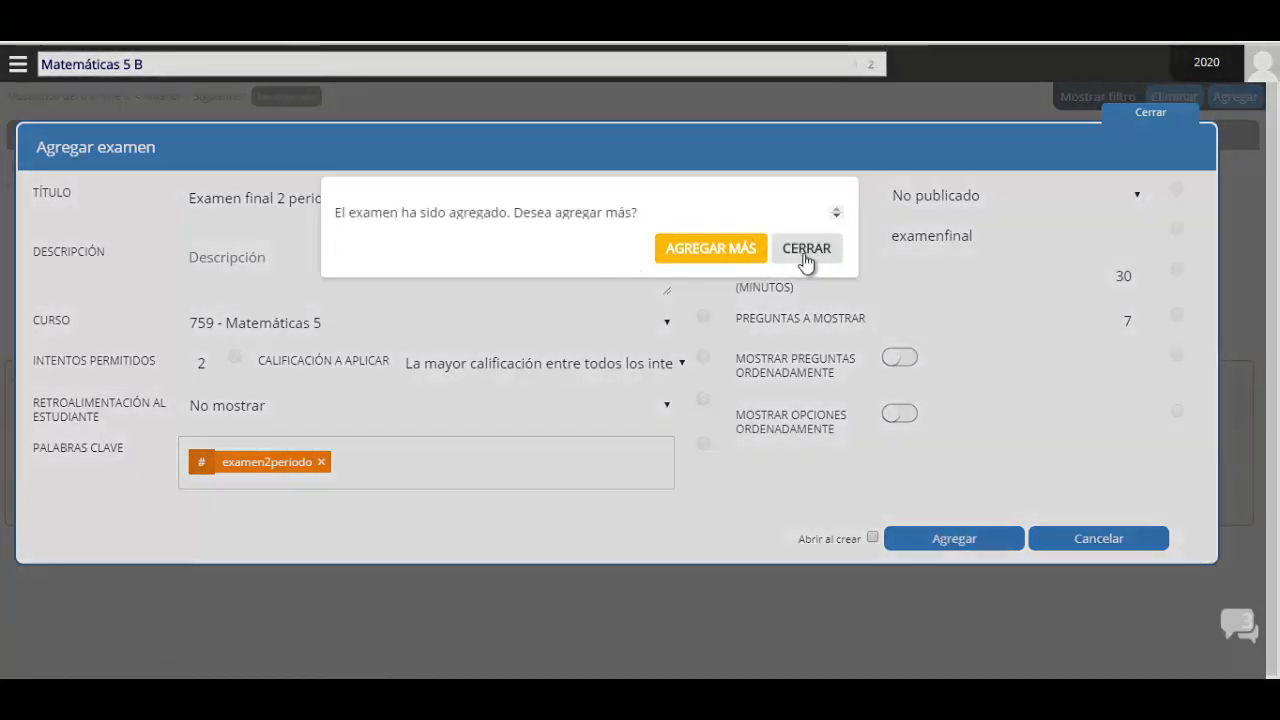
{"action": "left_click", "coordinate": [806, 249]}
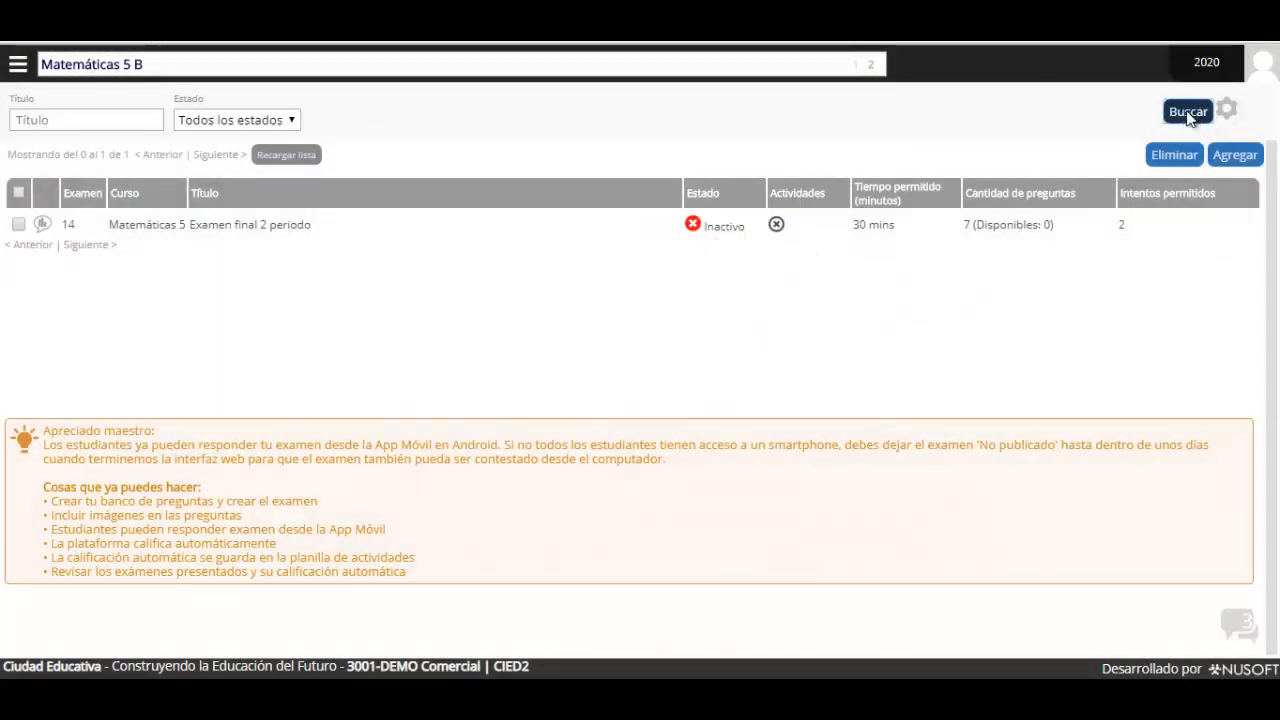
{"action": "left_click", "coordinate": [1189, 113]}
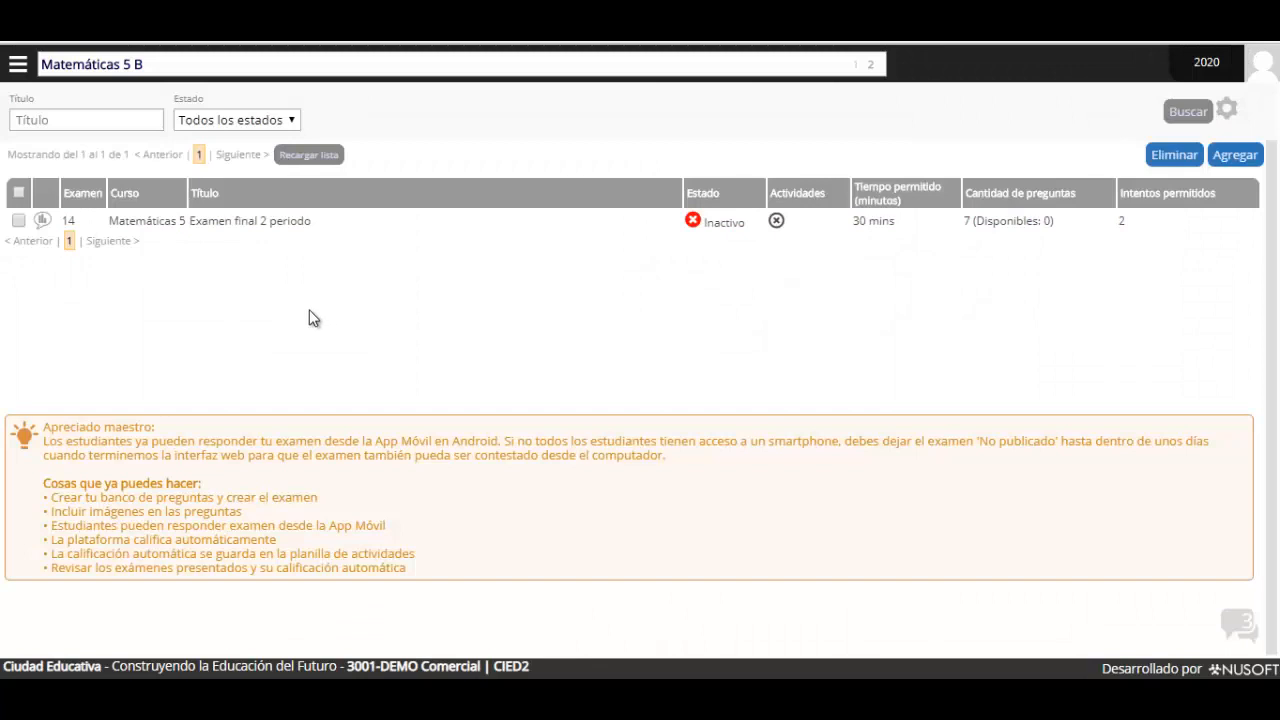
{"action": "left_click", "coordinate": [172, 230]}
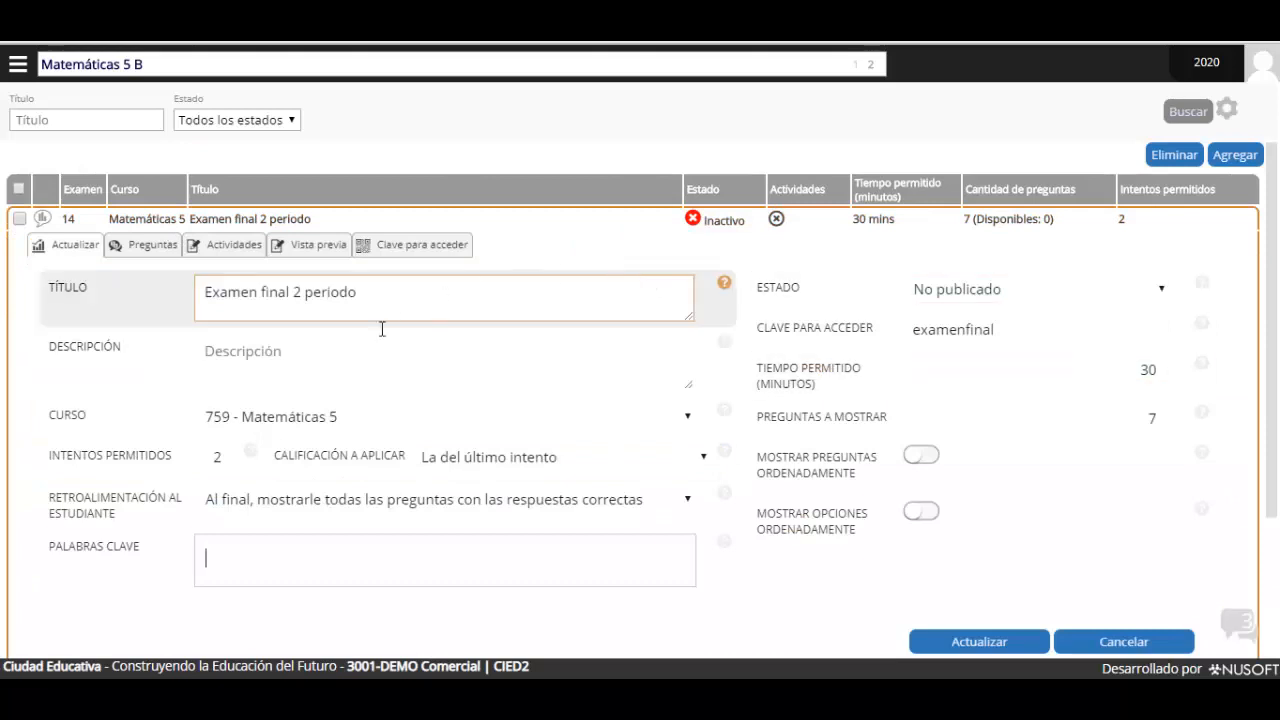
In the Preguntas tab, add the birthday gifts, siblings decorating and route questions to the exam
{"action": "left_click", "coordinate": [141, 250]}
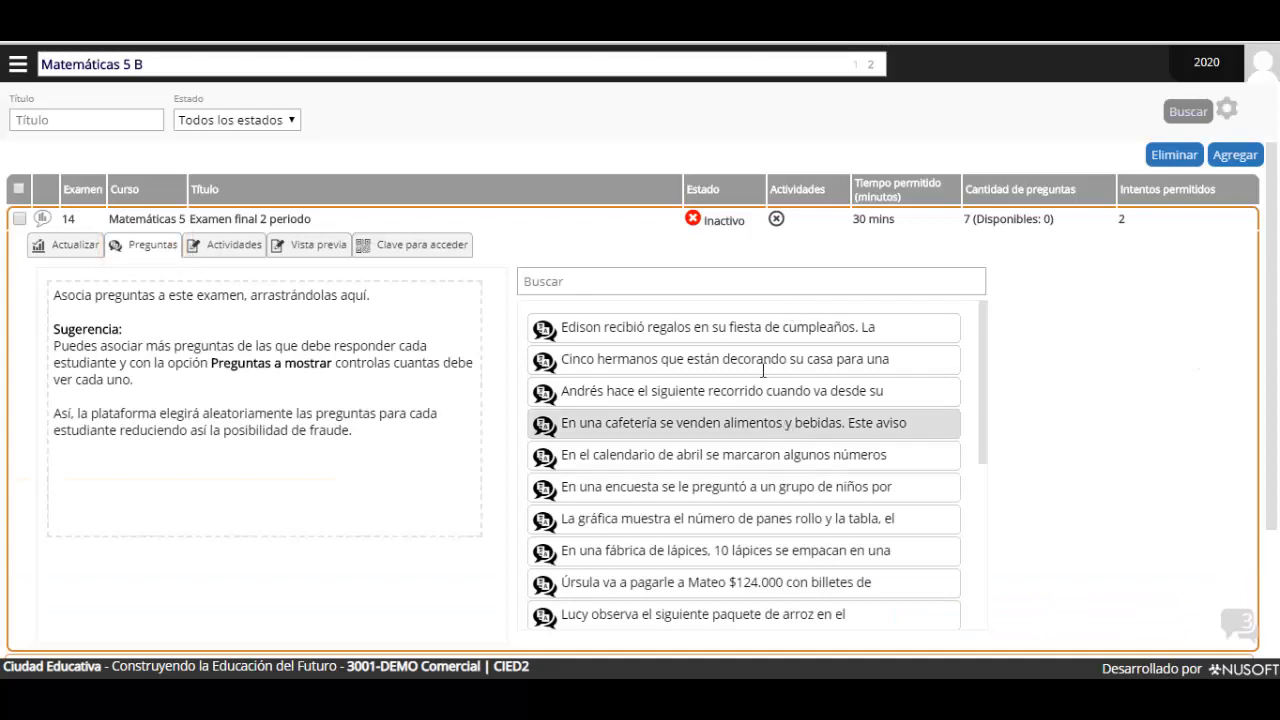
{"action": "scroll", "coordinate": [763, 370], "scroll_direction": "down", "scroll_amount": 5}
{"action": "scroll", "coordinate": [989, 410], "scroll_direction": "up", "scroll_amount": 4}
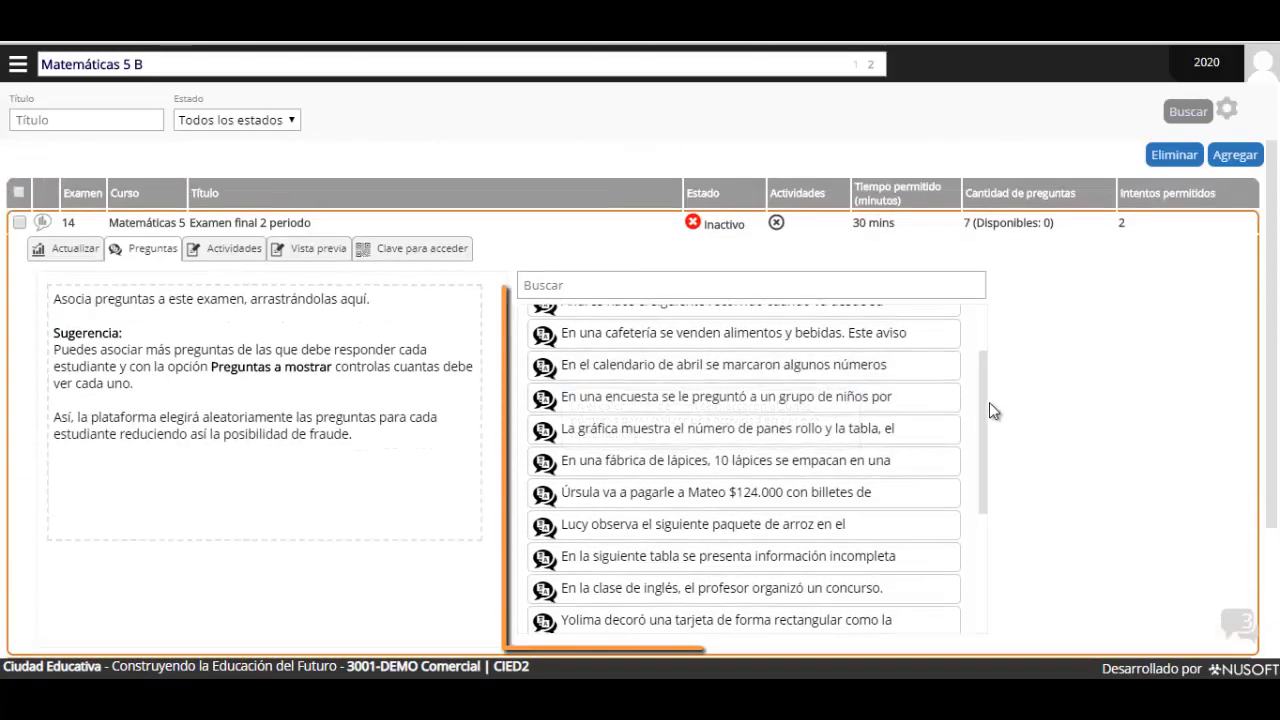
{"action": "left_click_drag", "start_coordinate": [986, 414], "coordinate": [983, 352]}
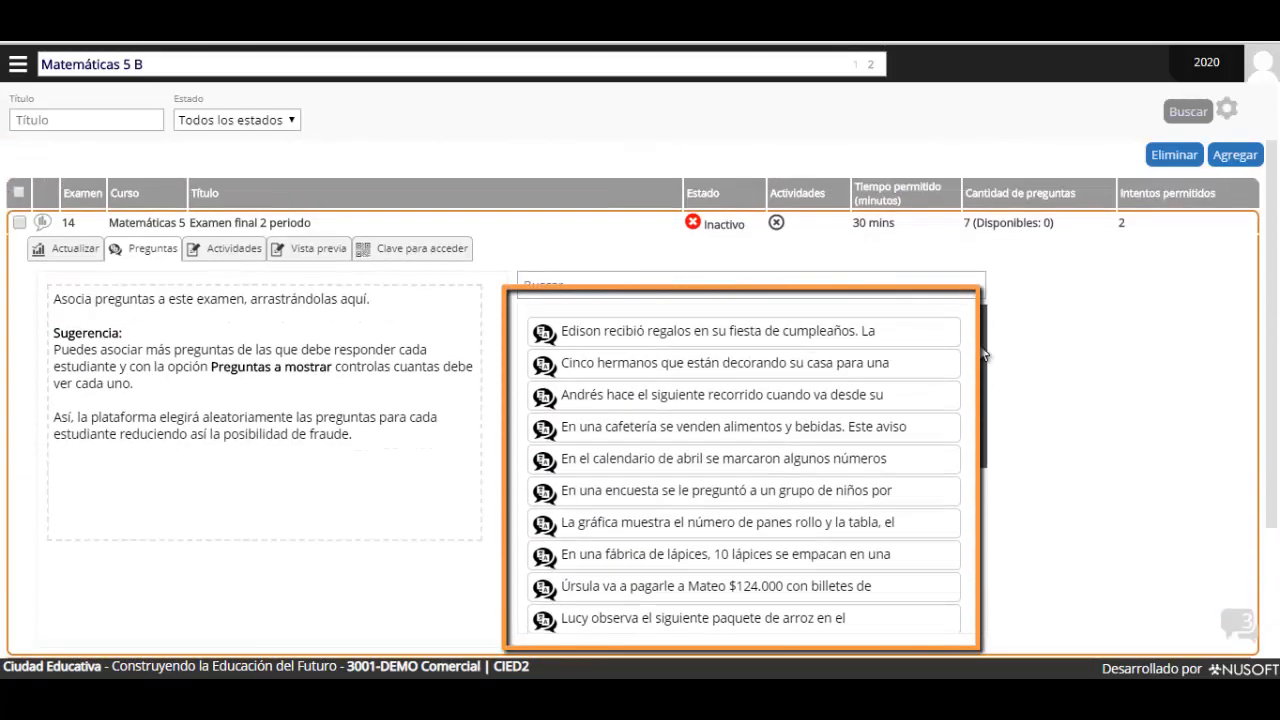
{"action": "scroll", "coordinate": [729, 420], "scroll_direction": "down", "scroll_amount": 4}
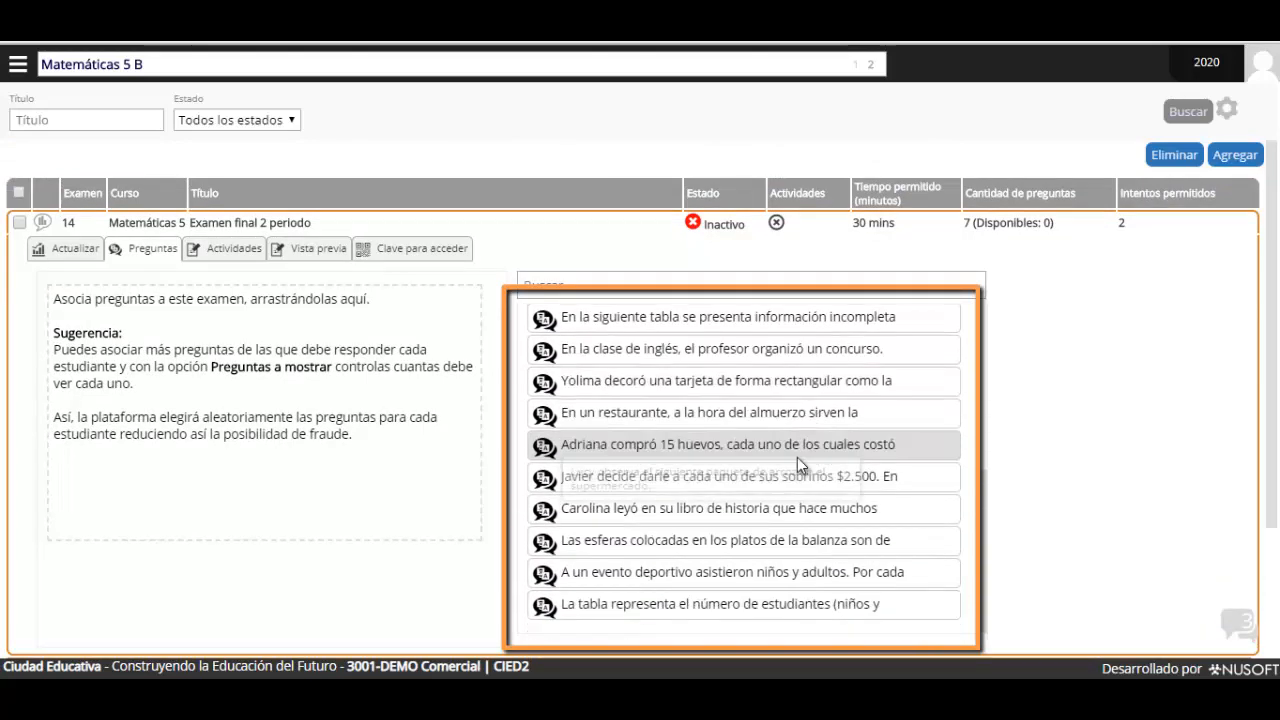
{"action": "left_click_drag", "start_coordinate": [798, 466], "coordinate": [735, 408]}
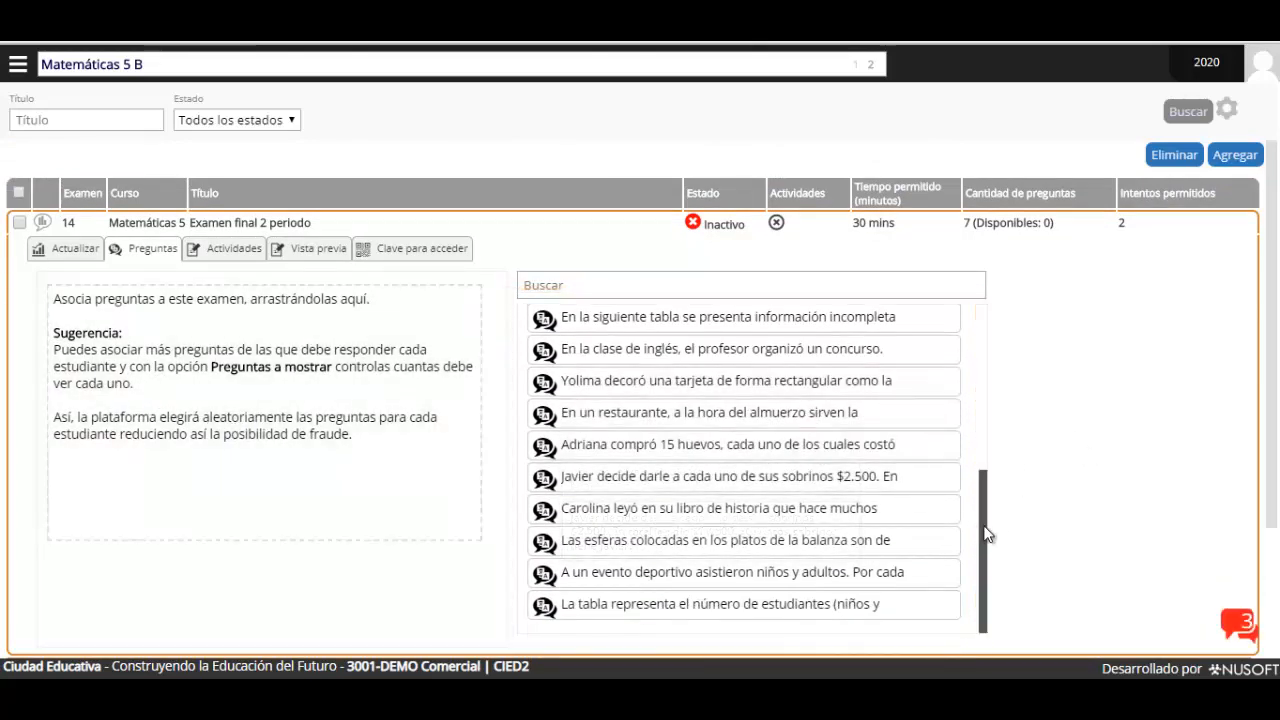
{"action": "scroll", "coordinate": [594, 417], "scroll_direction": "up", "scroll_amount": 4}
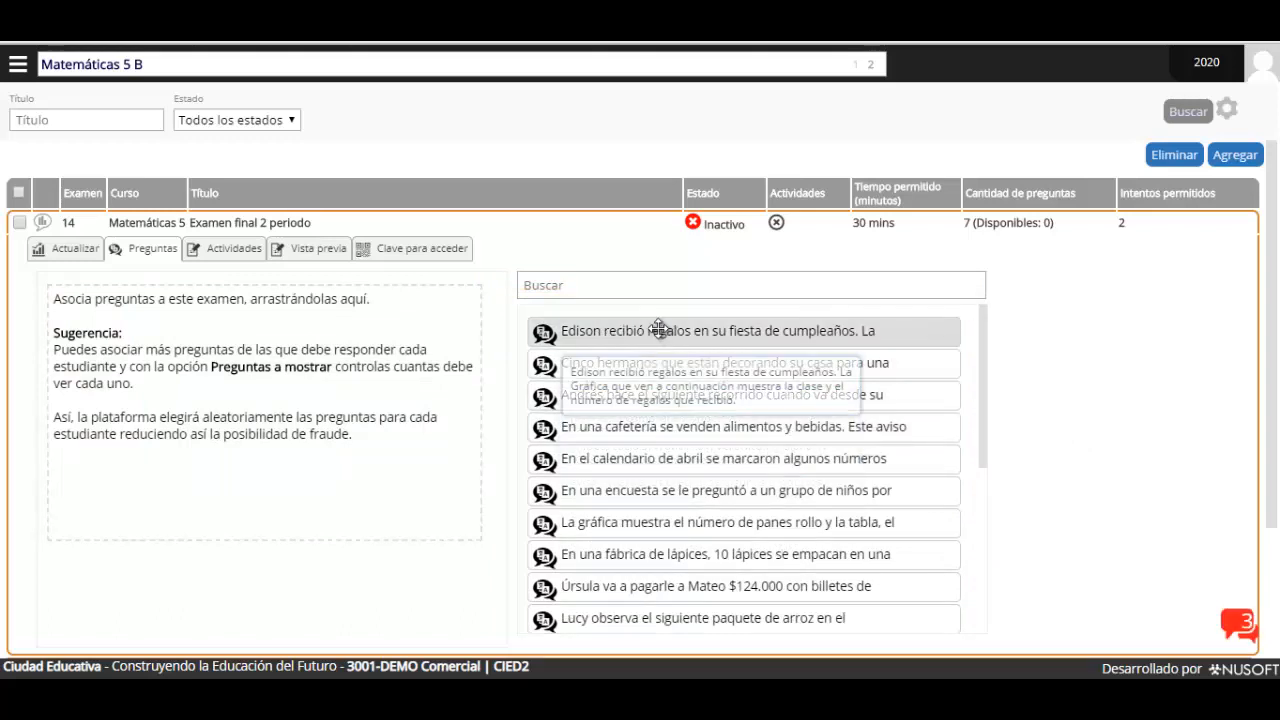
{"action": "left_click_drag", "start_coordinate": [659, 330], "coordinate": [420, 360]}
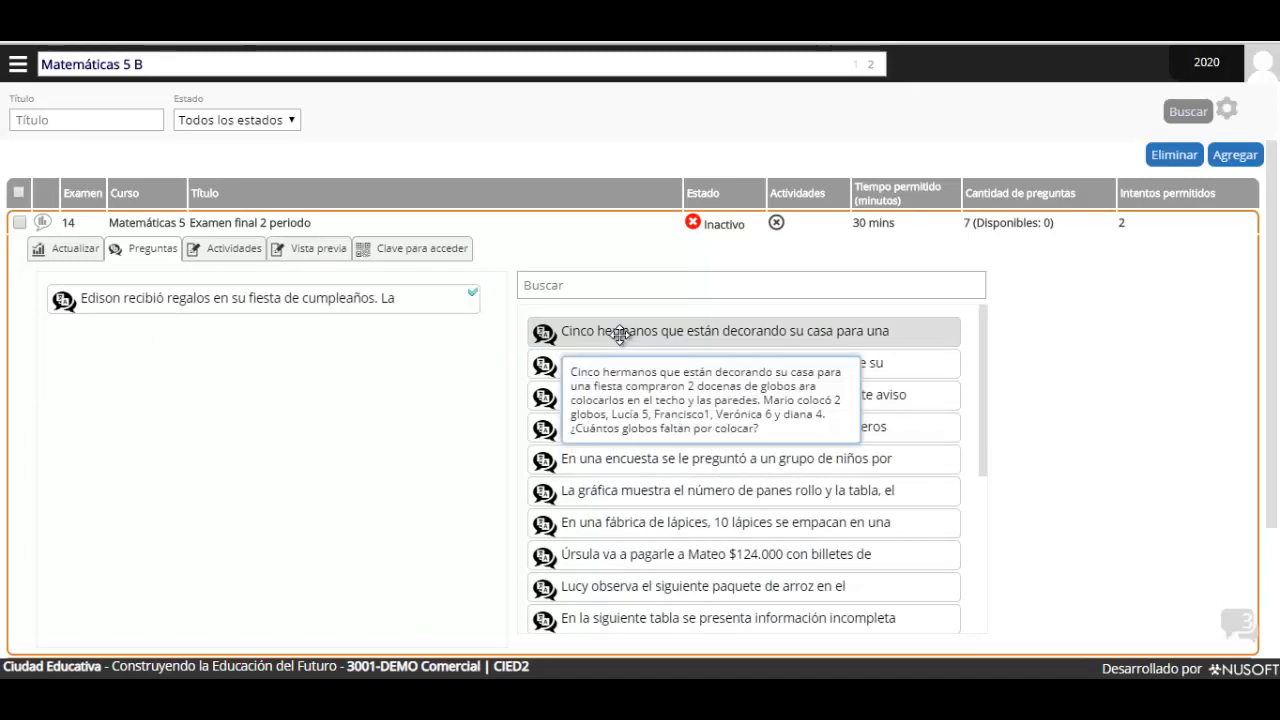
{"action": "left_click_drag", "start_coordinate": [620, 334], "coordinate": [117, 351]}
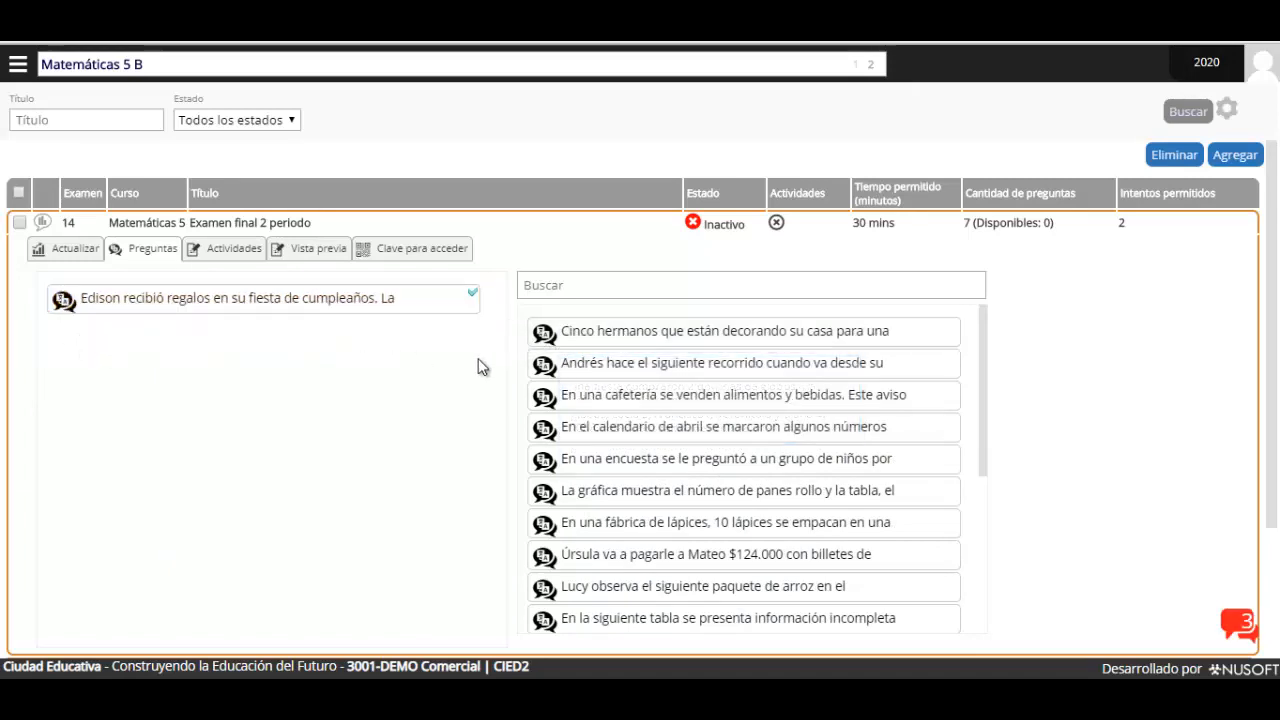
{"action": "left_click_drag", "start_coordinate": [640, 331], "coordinate": [115, 295]}
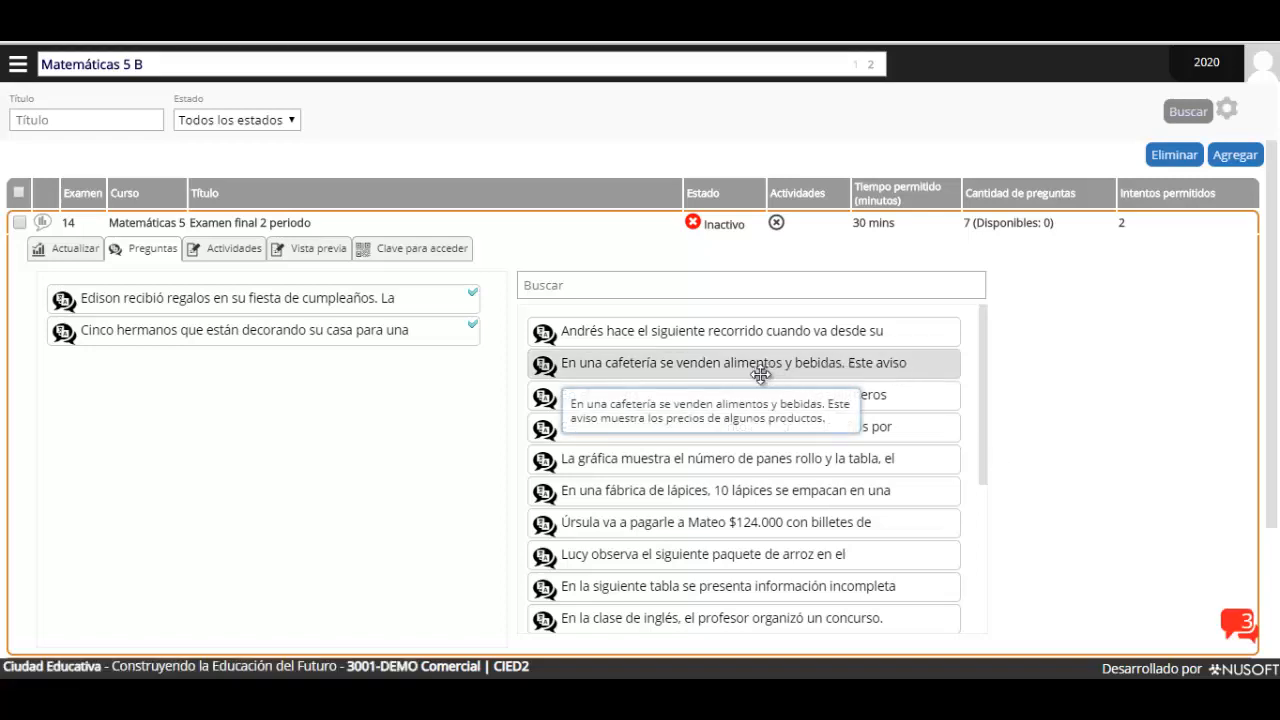
{"action": "left_click_drag", "start_coordinate": [621, 343], "coordinate": [150, 298]}
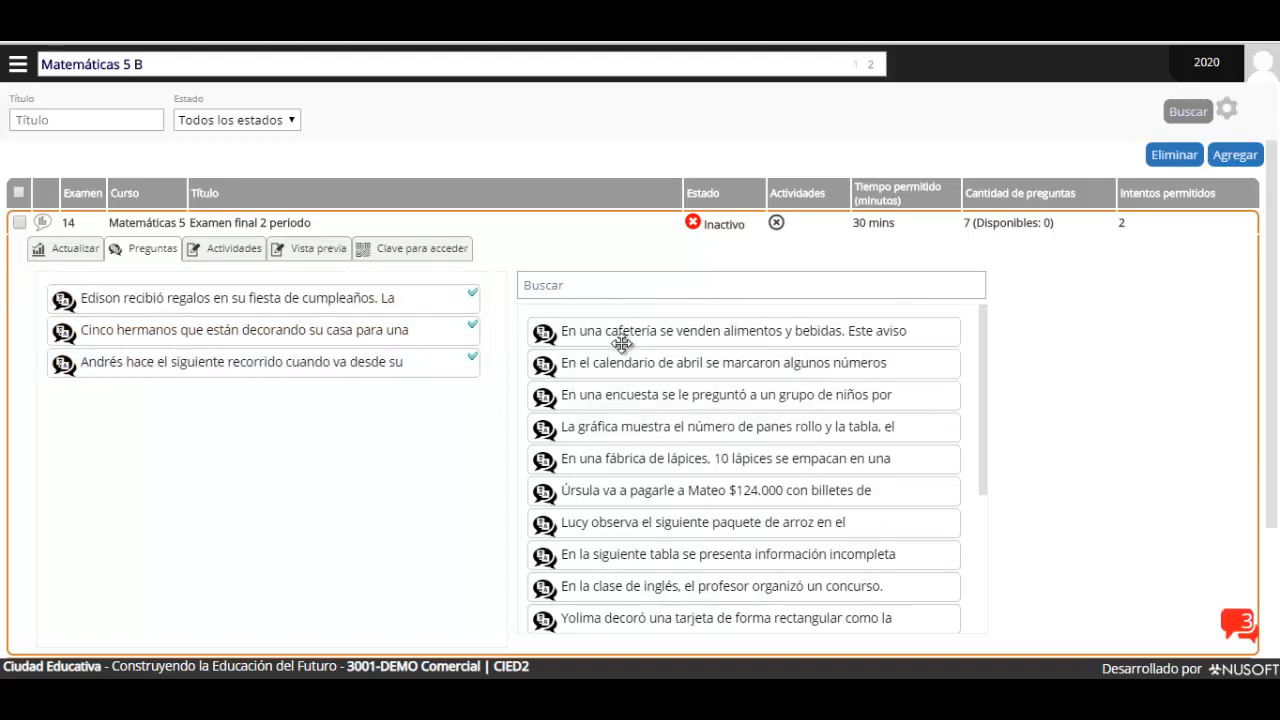
Add the cafetería, April calendar, survey, bread rolls, pencil factory, rice package and remaining bank questions
{"action": "left_click_drag", "start_coordinate": [623, 334], "coordinate": [441, 304]}
{"action": "left_click_drag", "start_coordinate": [723, 329], "coordinate": [102, 283]}
{"action": "left_click_drag", "start_coordinate": [636, 340], "coordinate": [190, 300]}
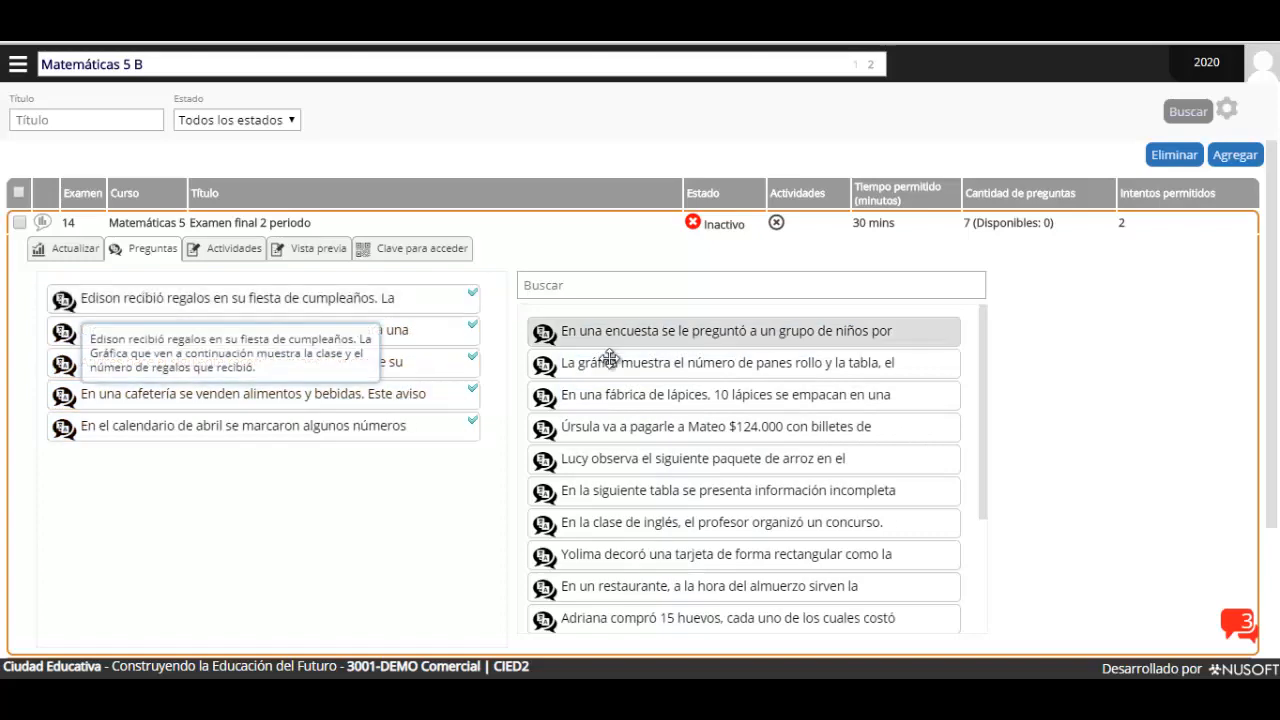
{"action": "left_click_drag", "start_coordinate": [608, 337], "coordinate": [120, 282]}
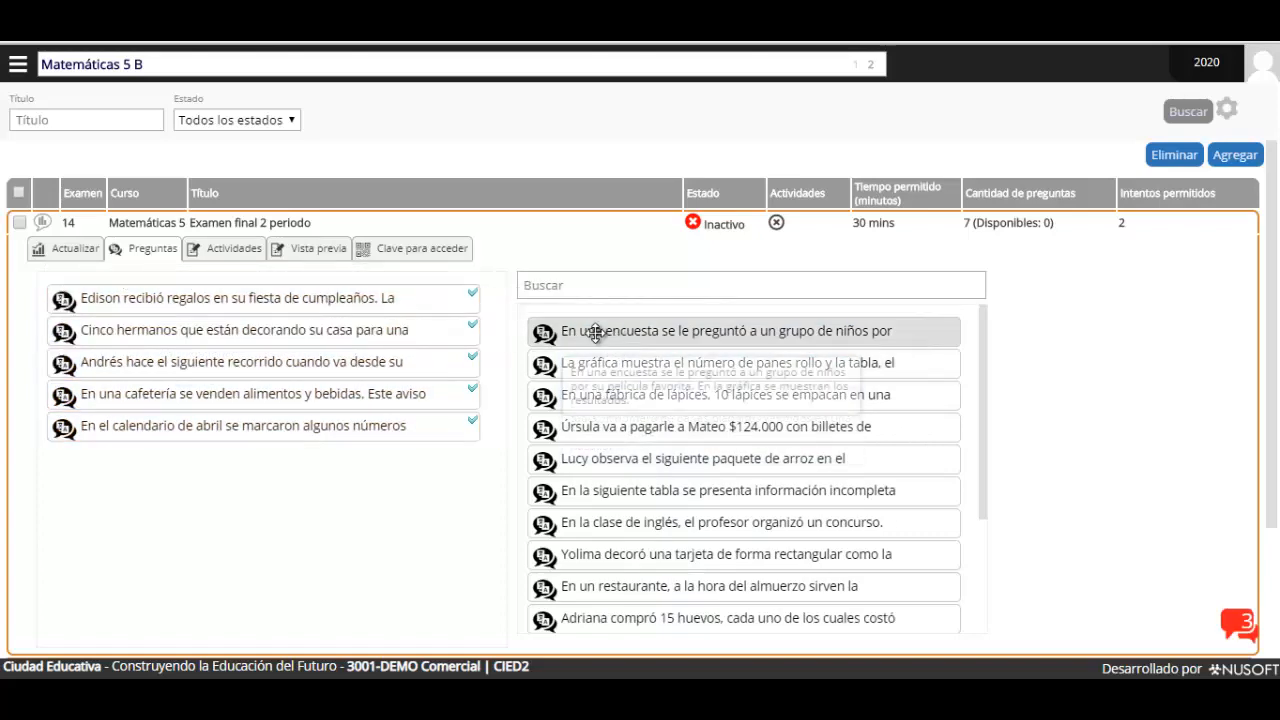
{"action": "left_click_drag", "start_coordinate": [594, 331], "coordinate": [154, 309]}
{"action": "left_click_drag", "start_coordinate": [557, 334], "coordinate": [100, 335]}
{"action": "left_click_drag", "start_coordinate": [600, 328], "coordinate": [150, 340]}
{"action": "left_click_drag", "start_coordinate": [649, 340], "coordinate": [363, 337]}
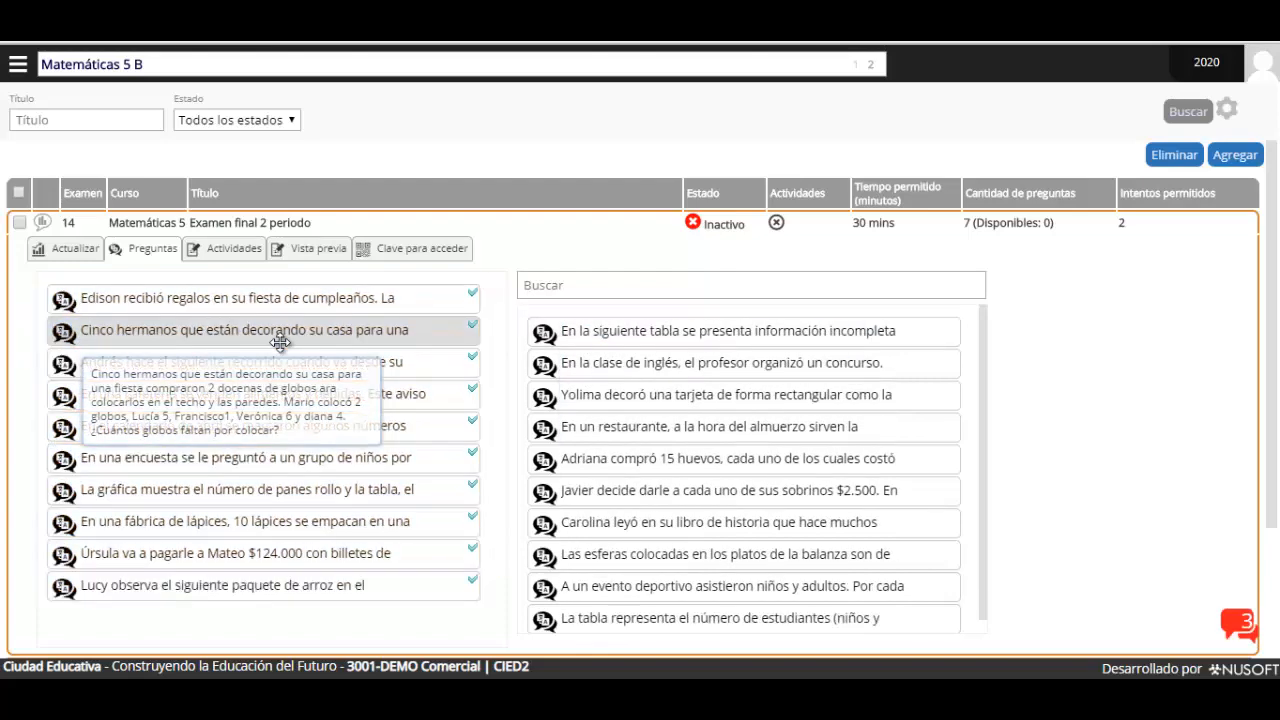
{"action": "left_click_drag", "start_coordinate": [600, 330], "coordinate": [90, 335]}
{"action": "left_click_drag", "start_coordinate": [663, 337], "coordinate": [60, 337]}
{"action": "left_click_drag", "start_coordinate": [679, 332], "coordinate": [220, 331]}
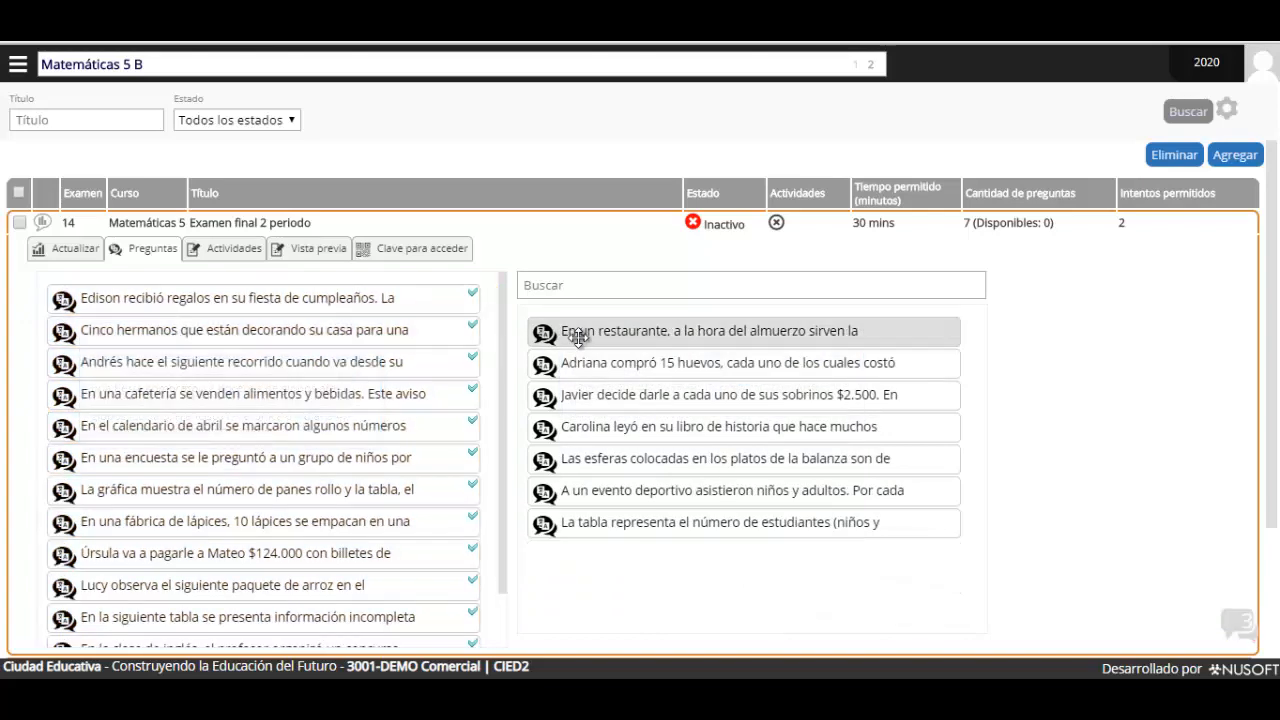
{"action": "left_click_drag", "start_coordinate": [543, 331], "coordinate": [300, 331]}
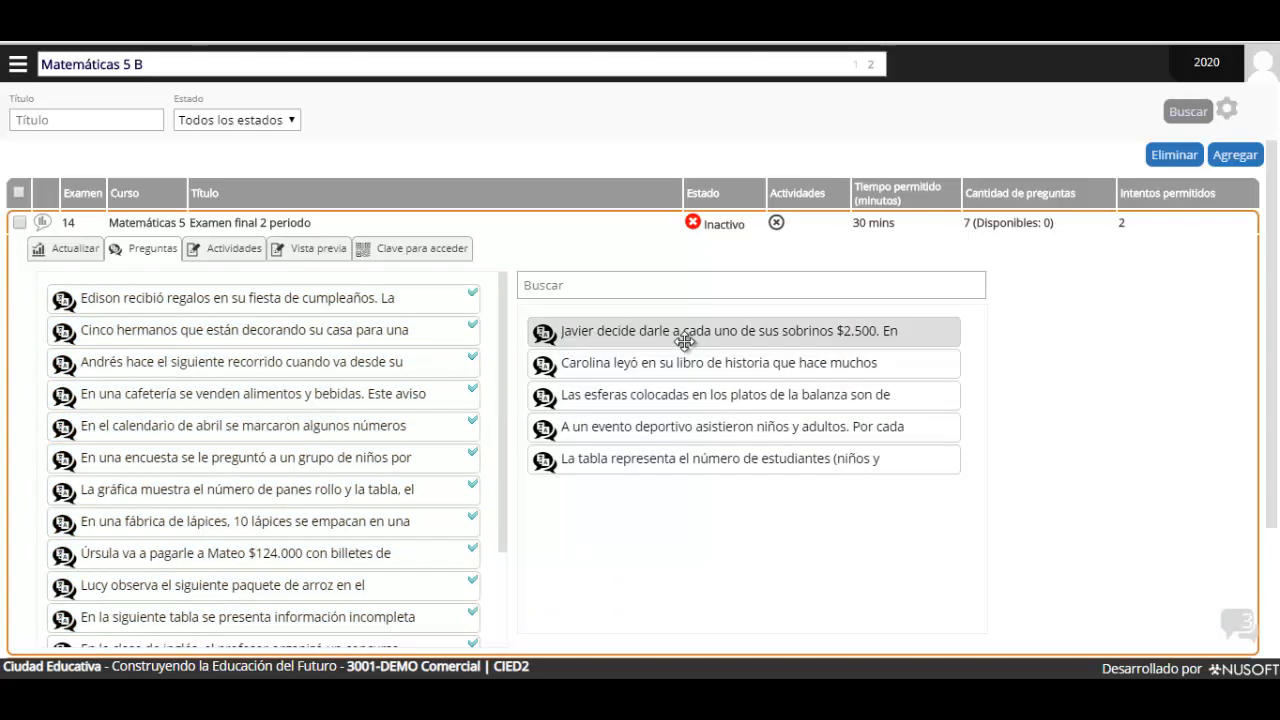
{"action": "left_click_drag", "start_coordinate": [686, 337], "coordinate": [271, 334]}
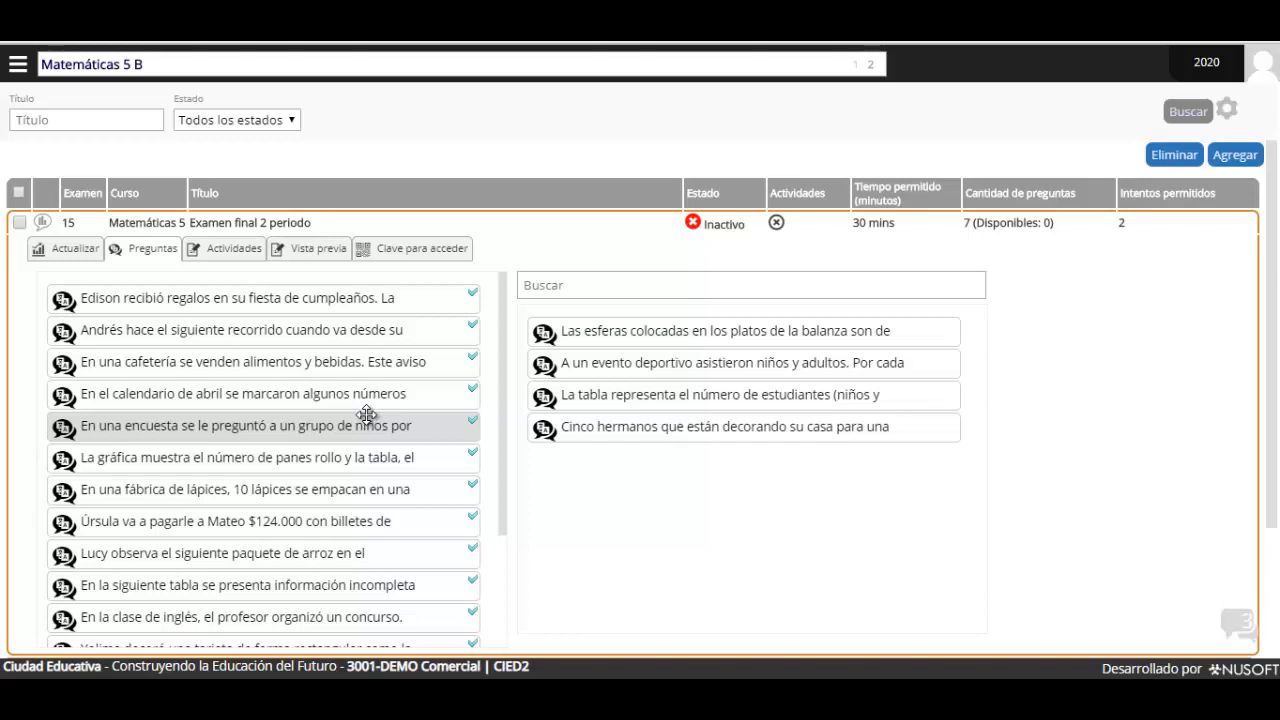
Give the birthday gifts question a value of 3 points
{"action": "double_click", "coordinate": [140, 298]}
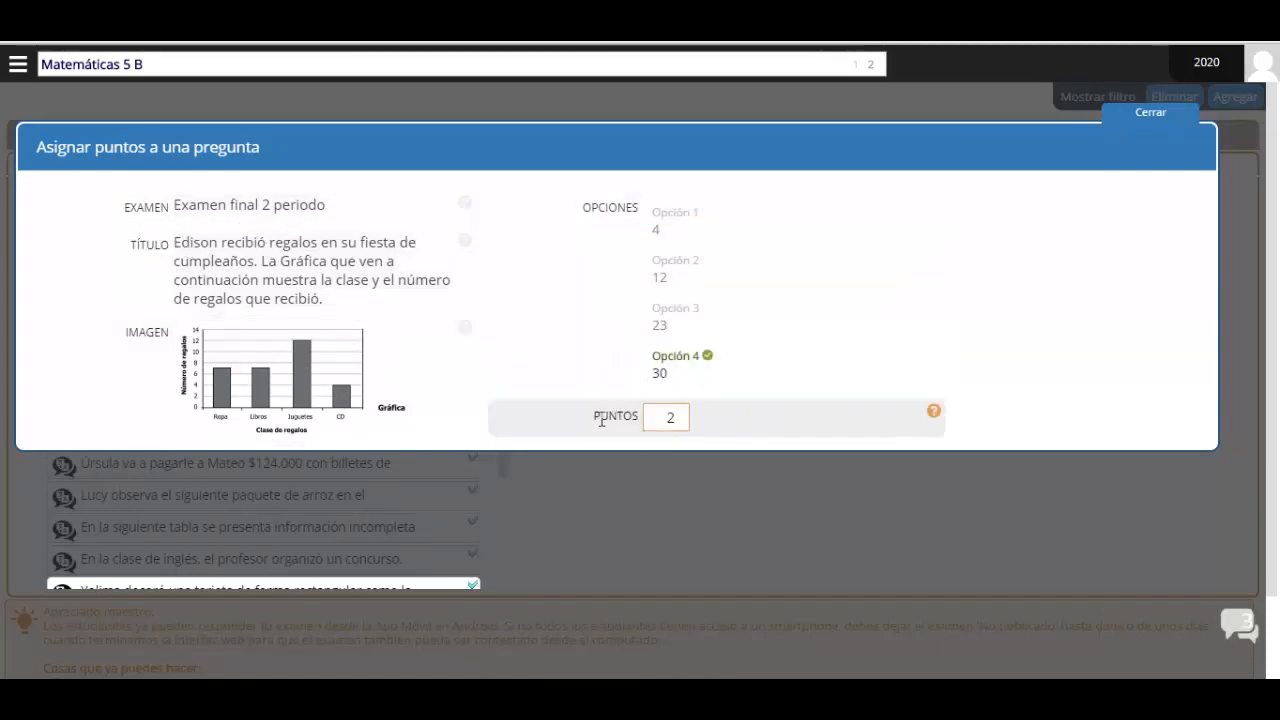
{"action": "double_click", "coordinate": [666, 417]}
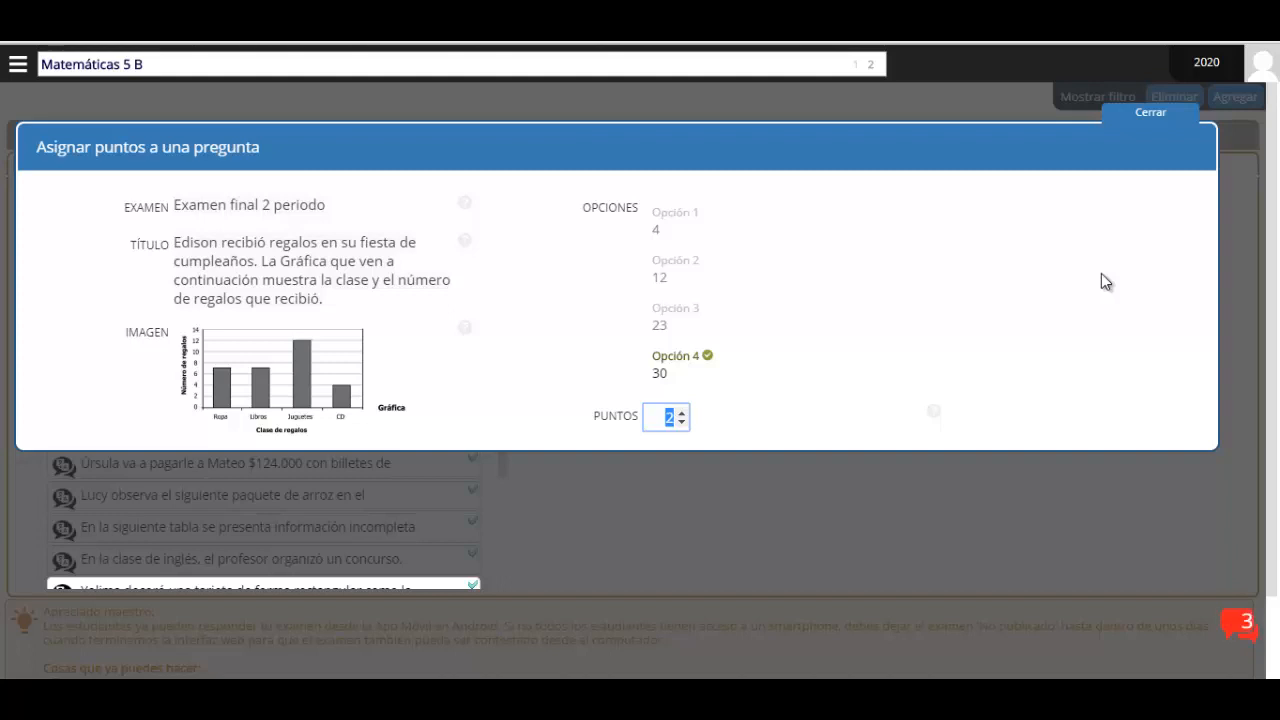
{"action": "type", "text": "3"}
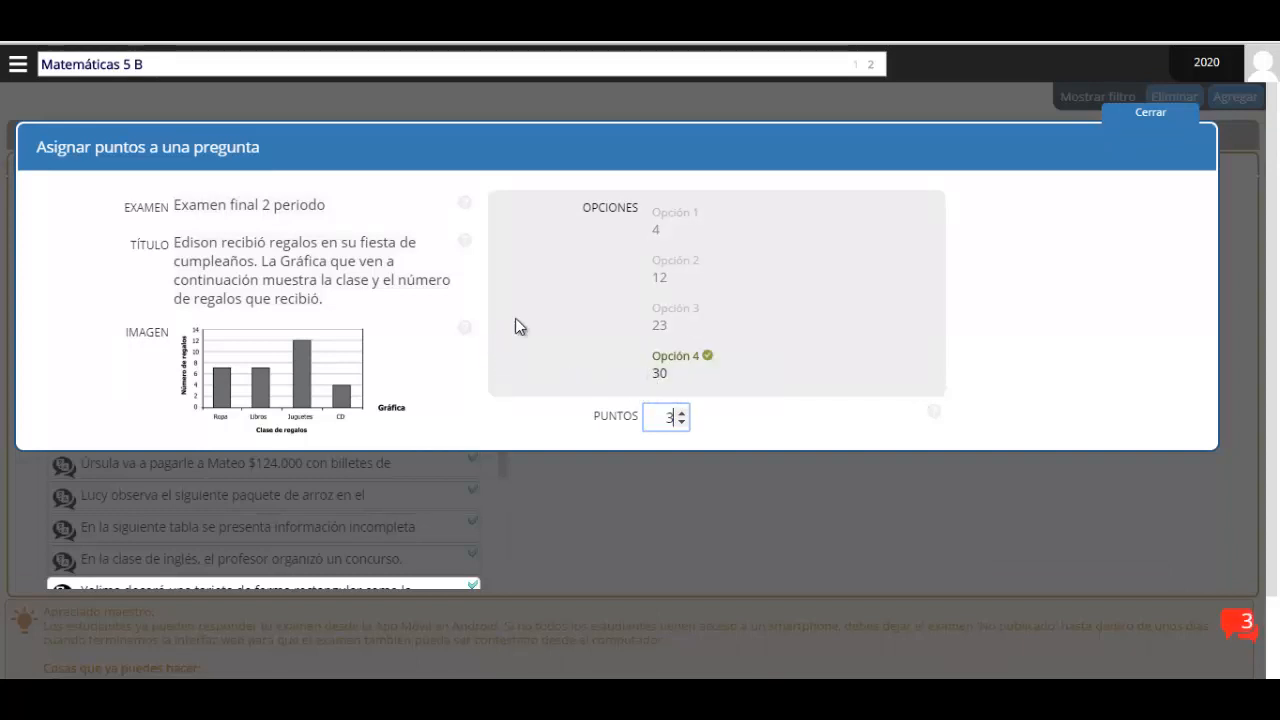
{"action": "left_click", "coordinate": [1143, 129]}
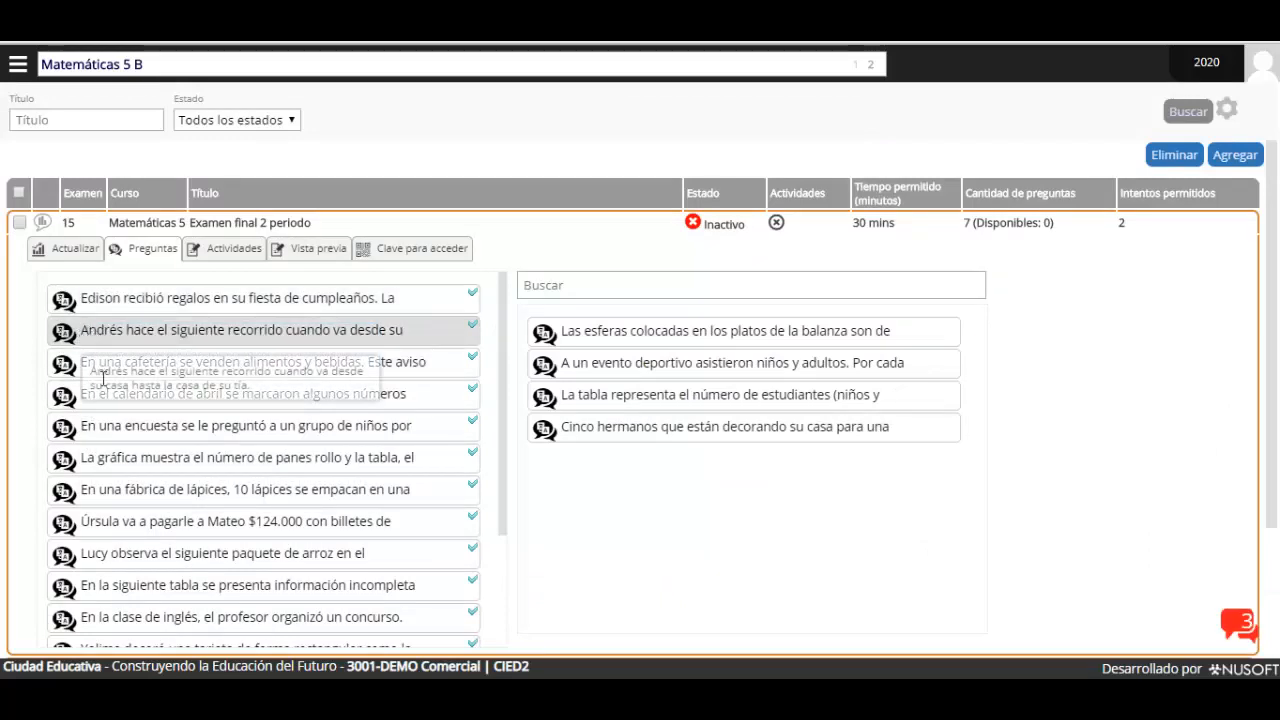
{"action": "scroll", "coordinate": [113, 592], "scroll_direction": "down", "scroll_amount": 5}
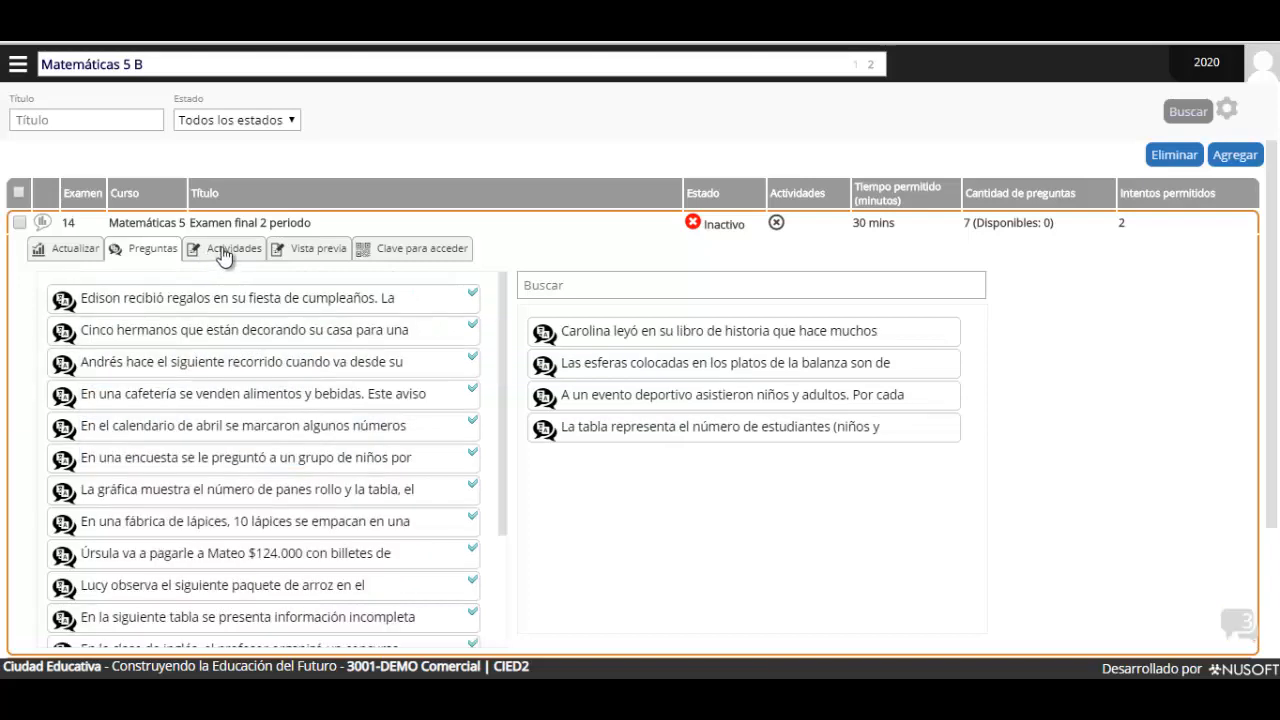
Open the exam's Actividades tab to view the activities available for linking
{"action": "left_click", "coordinate": [224, 255]}
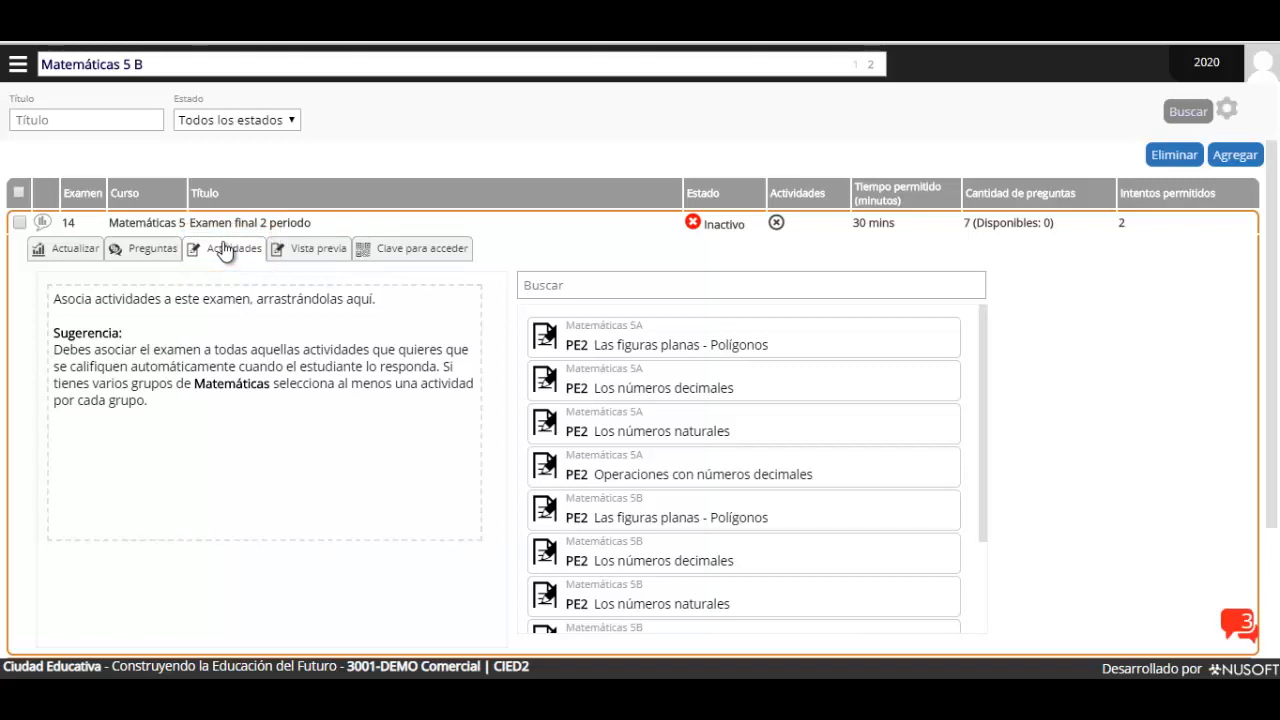
{"action": "scroll", "coordinate": [337, 366], "scroll_direction": "down", "scroll_amount": 3}
{"action": "scroll", "coordinate": [277, 337], "scroll_direction": "up", "scroll_amount": 3}
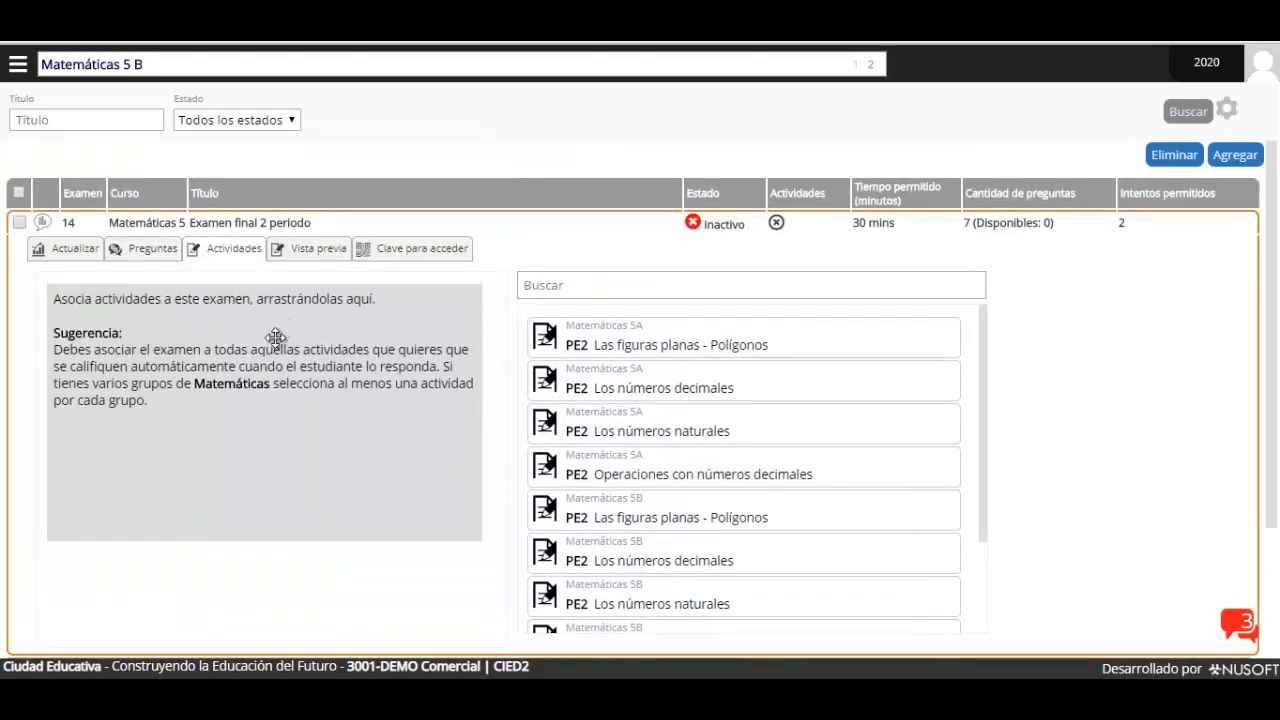
Switch to the Matemáticas 5 B group and return to the exam's activities list
{"action": "left_click", "coordinate": [137, 62]}
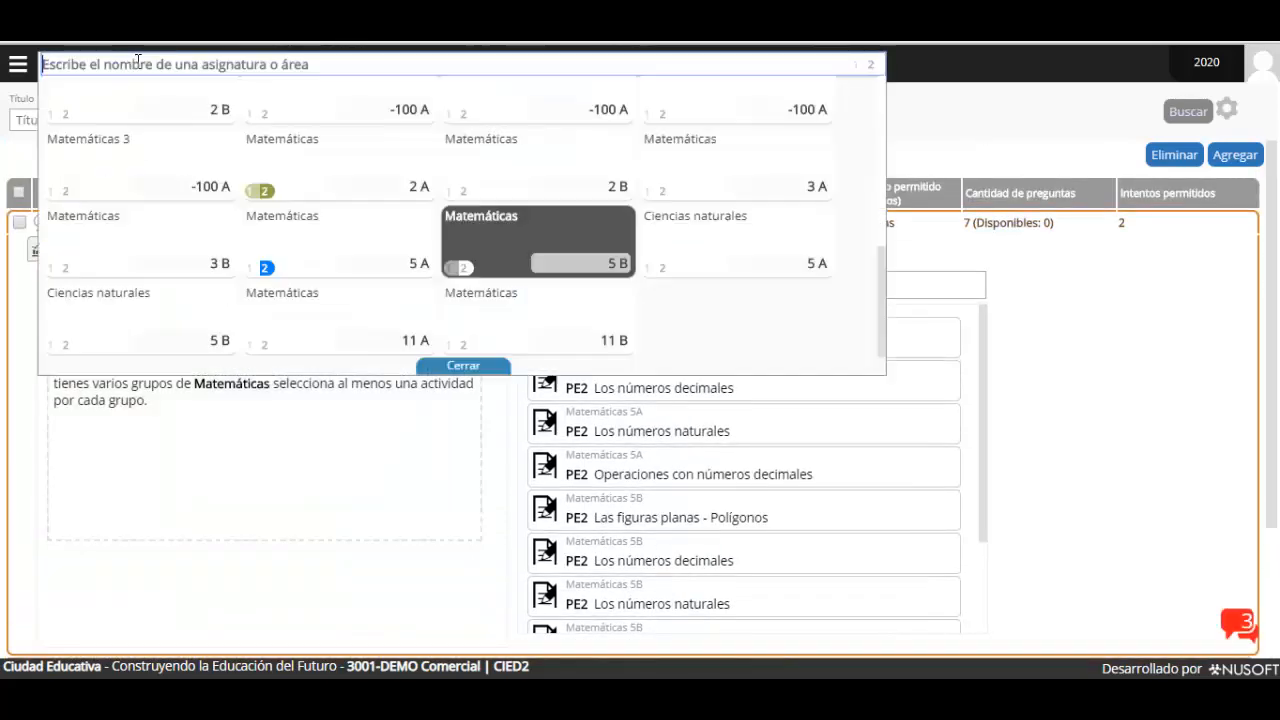
{"action": "left_click", "coordinate": [18, 64]}
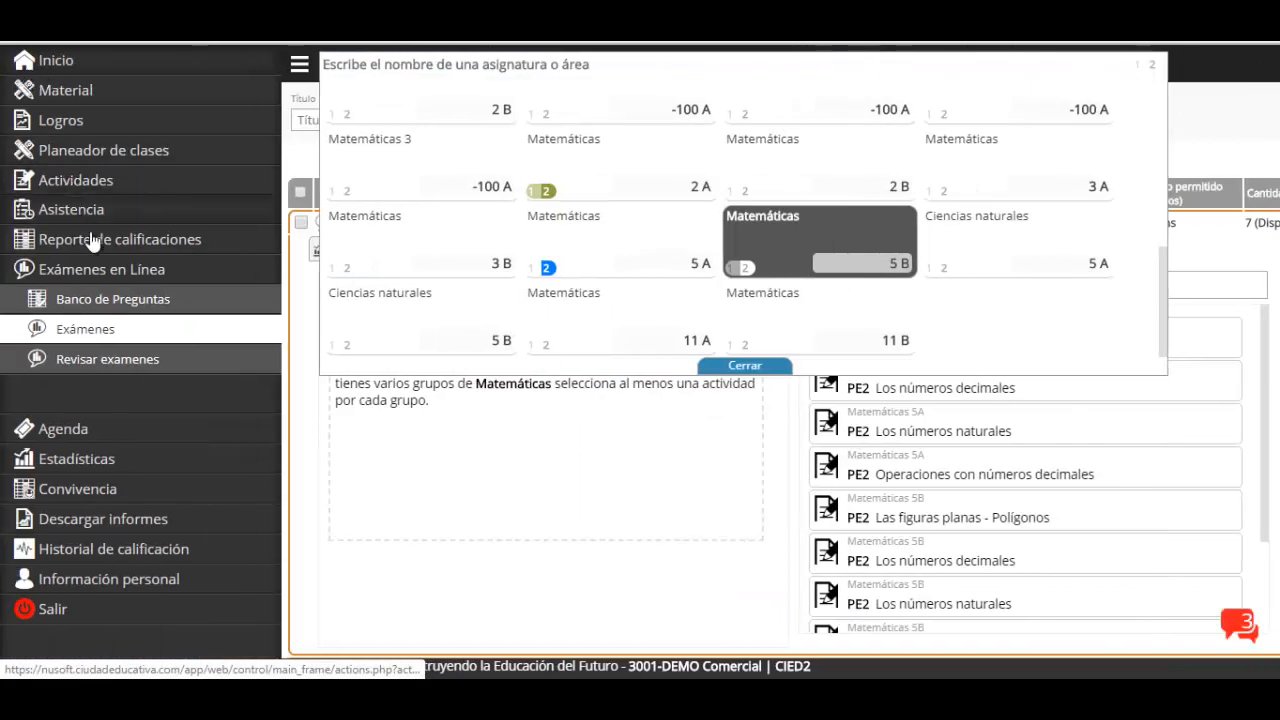
{"action": "left_click", "coordinate": [745, 365]}
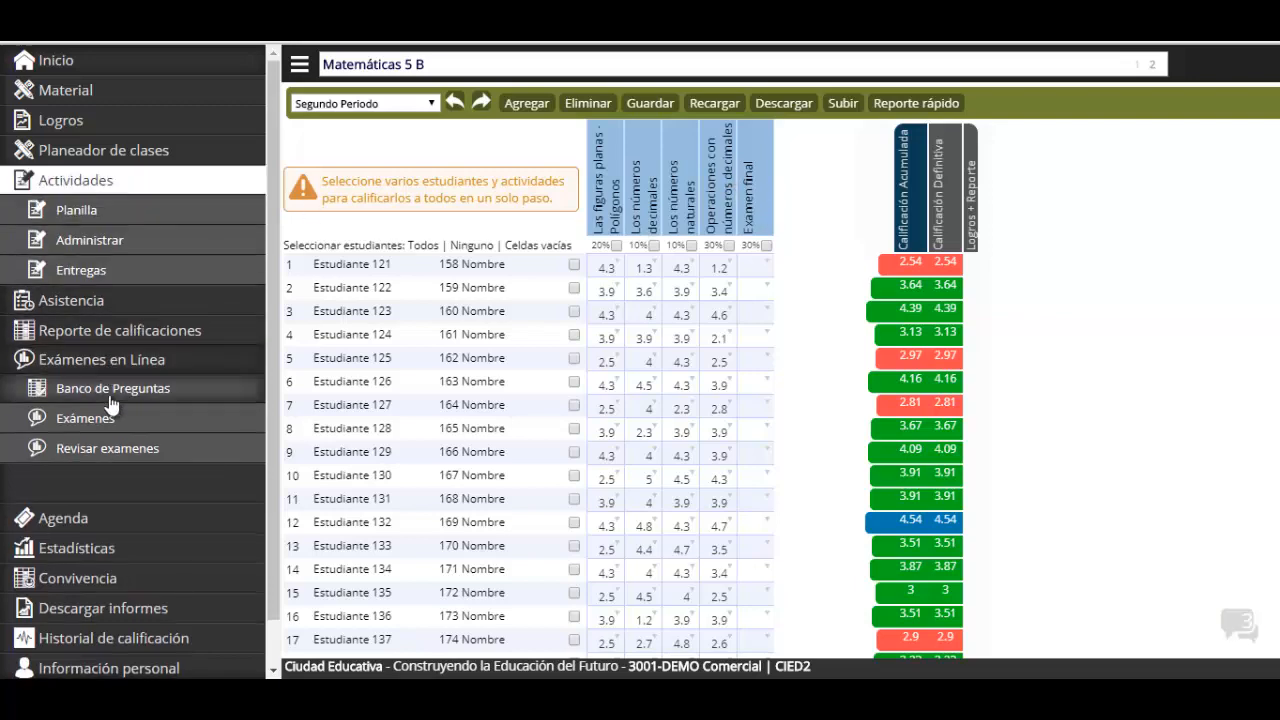
{"action": "left_click", "coordinate": [122, 418]}
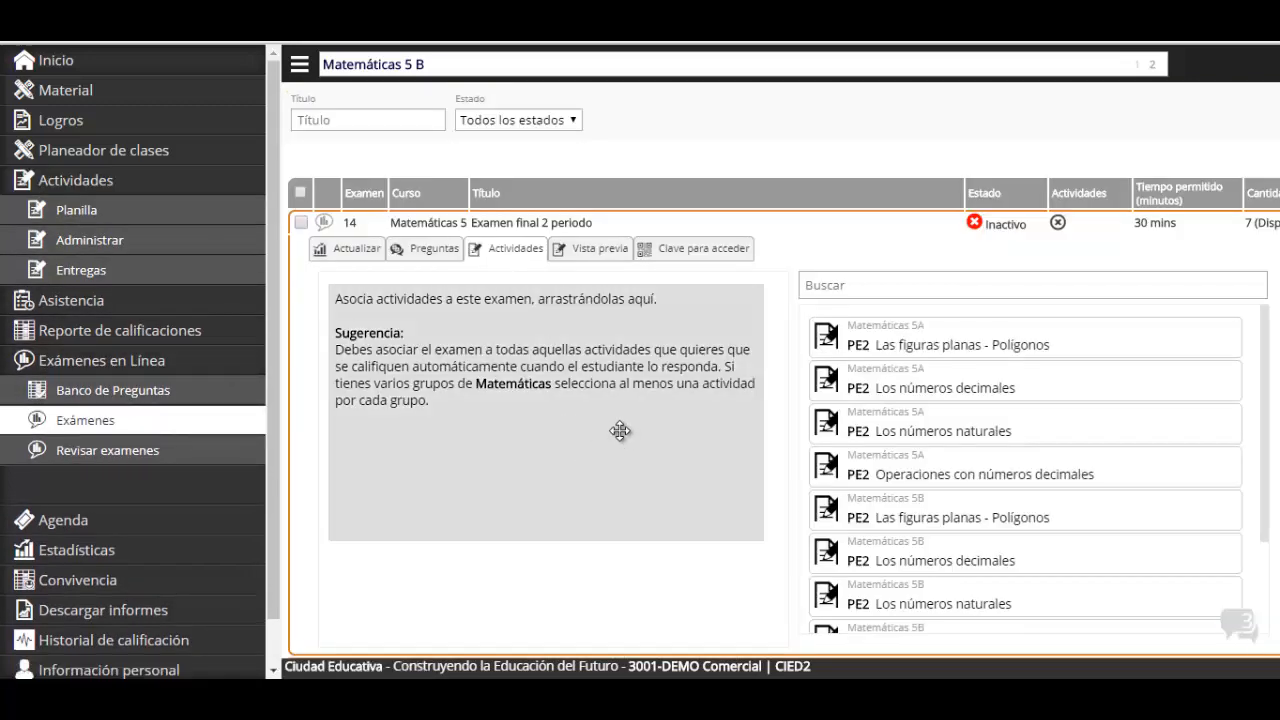
{"action": "scroll", "coordinate": [665, 505], "scroll_direction": "down", "scroll_amount": 3}
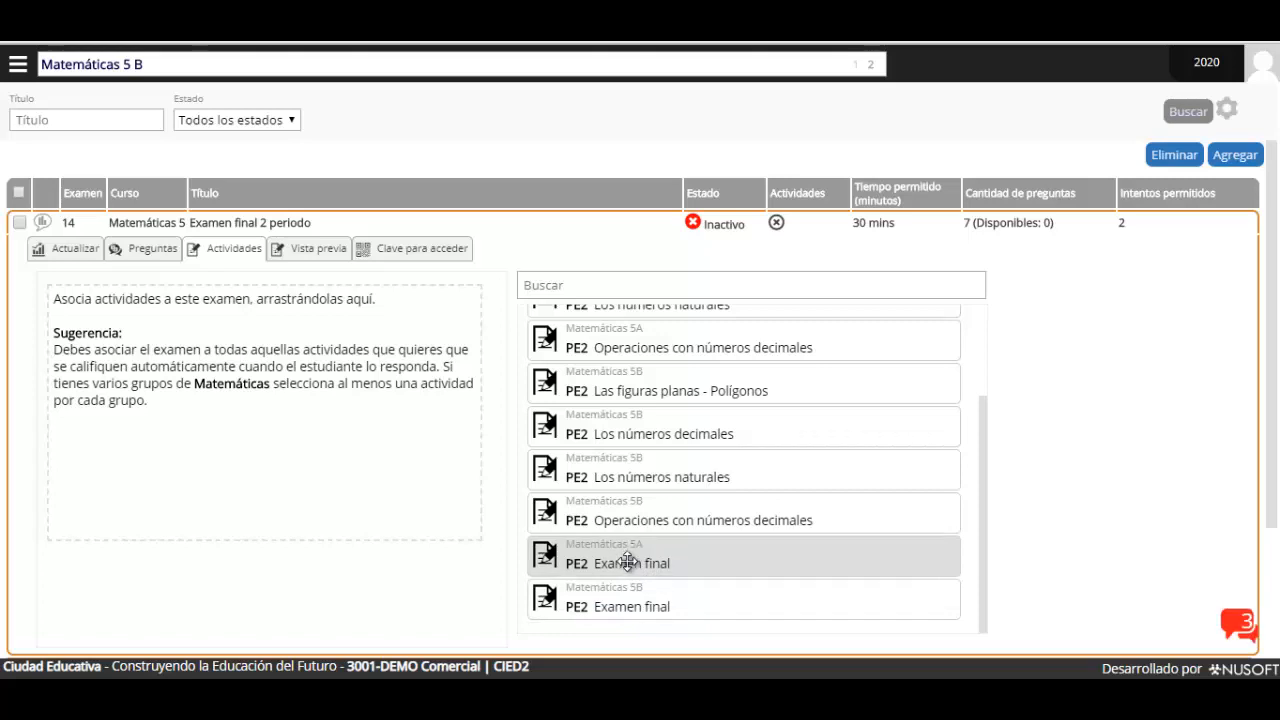
Link the 5A and 5B PE2 Examen final activities to the exam, then open Vista previa
{"action": "left_click_drag", "start_coordinate": [627, 560], "coordinate": [160, 317]}
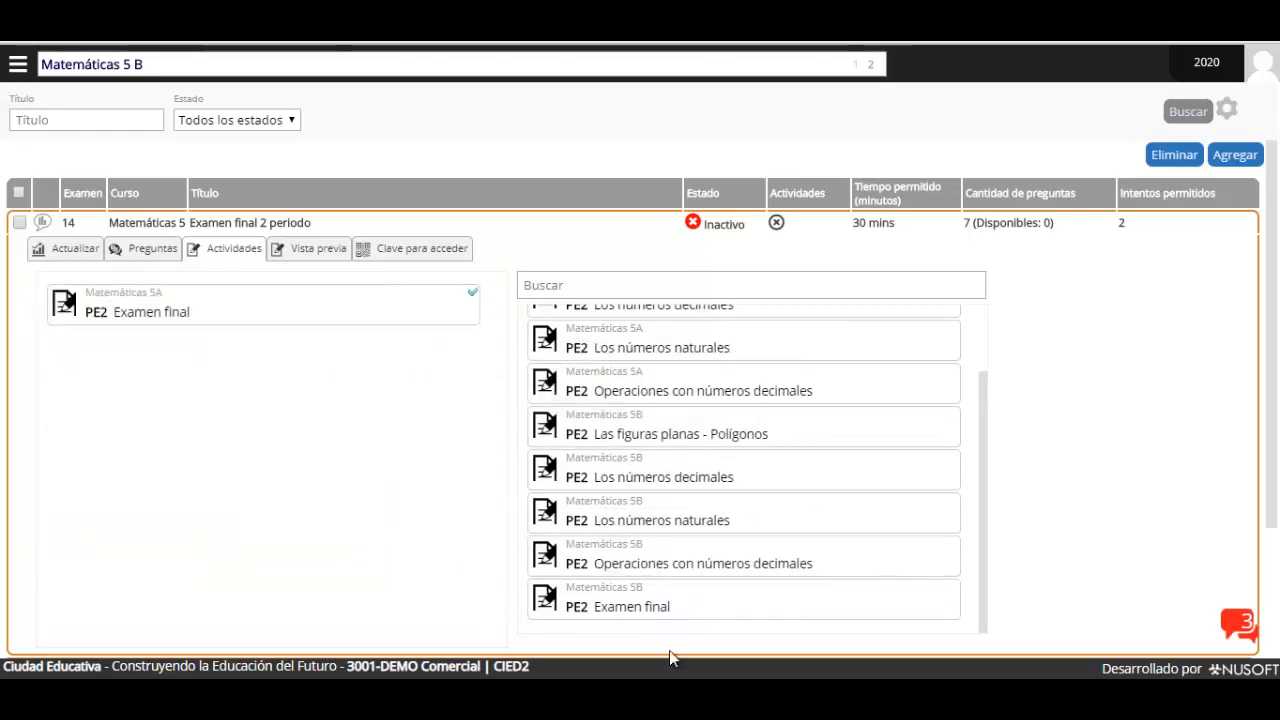
{"action": "left_click_drag", "start_coordinate": [603, 606], "coordinate": [102, 293]}
{"action": "left_click_drag", "start_coordinate": [591, 598], "coordinate": [55, 300]}
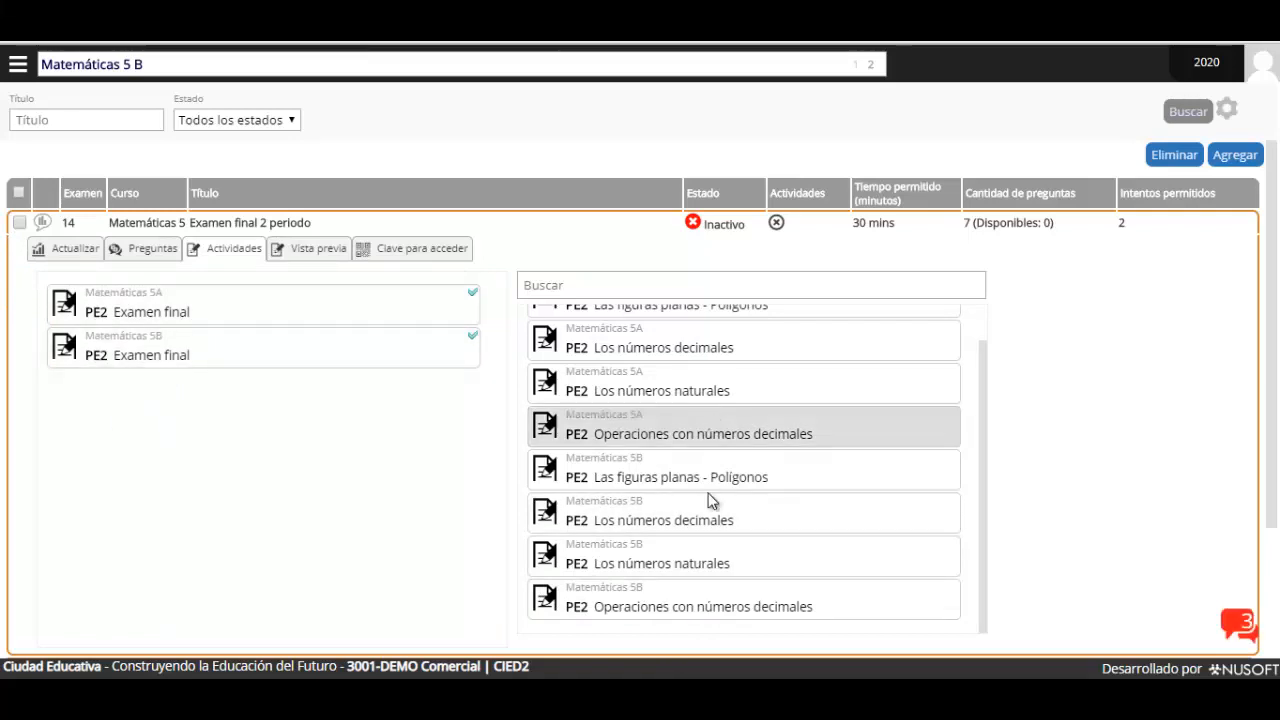
{"action": "scroll", "coordinate": [745, 465], "scroll_direction": "down", "scroll_amount": 2}
{"action": "scroll", "coordinate": [752, 407], "scroll_direction": "up", "scroll_amount": 3}
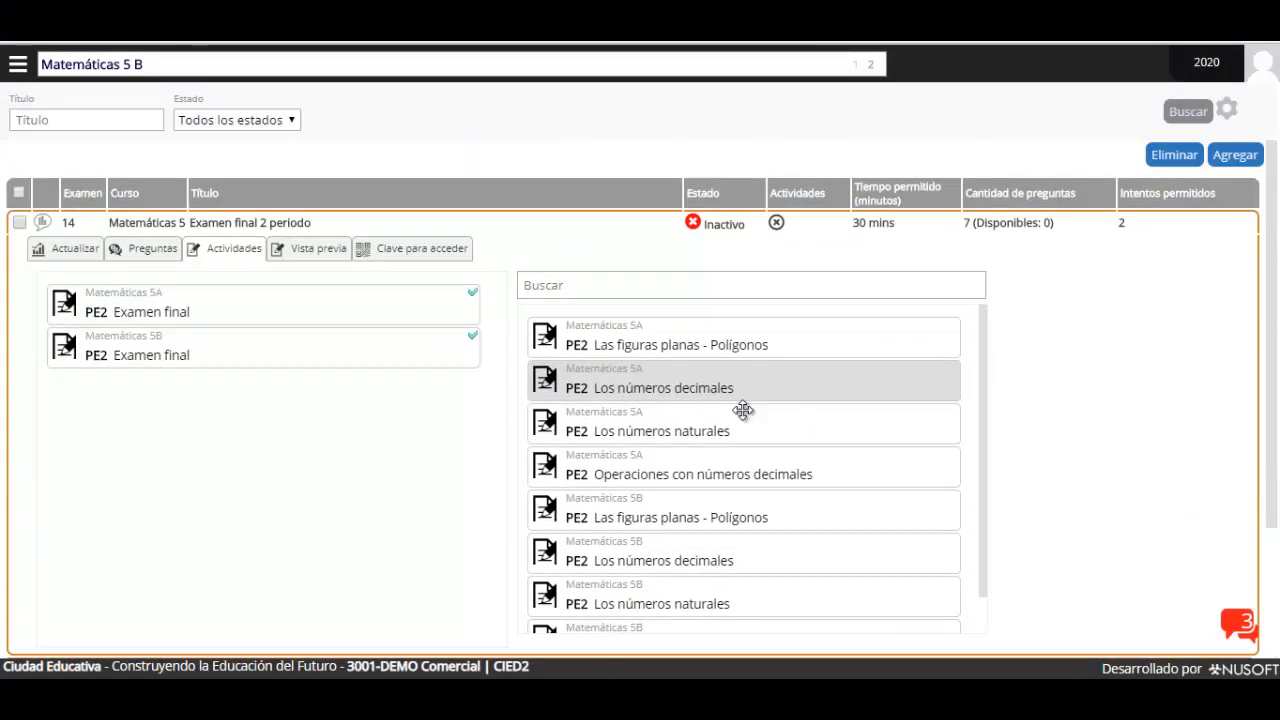
{"action": "scroll", "coordinate": [730, 503], "scroll_direction": "down", "scroll_amount": 1}
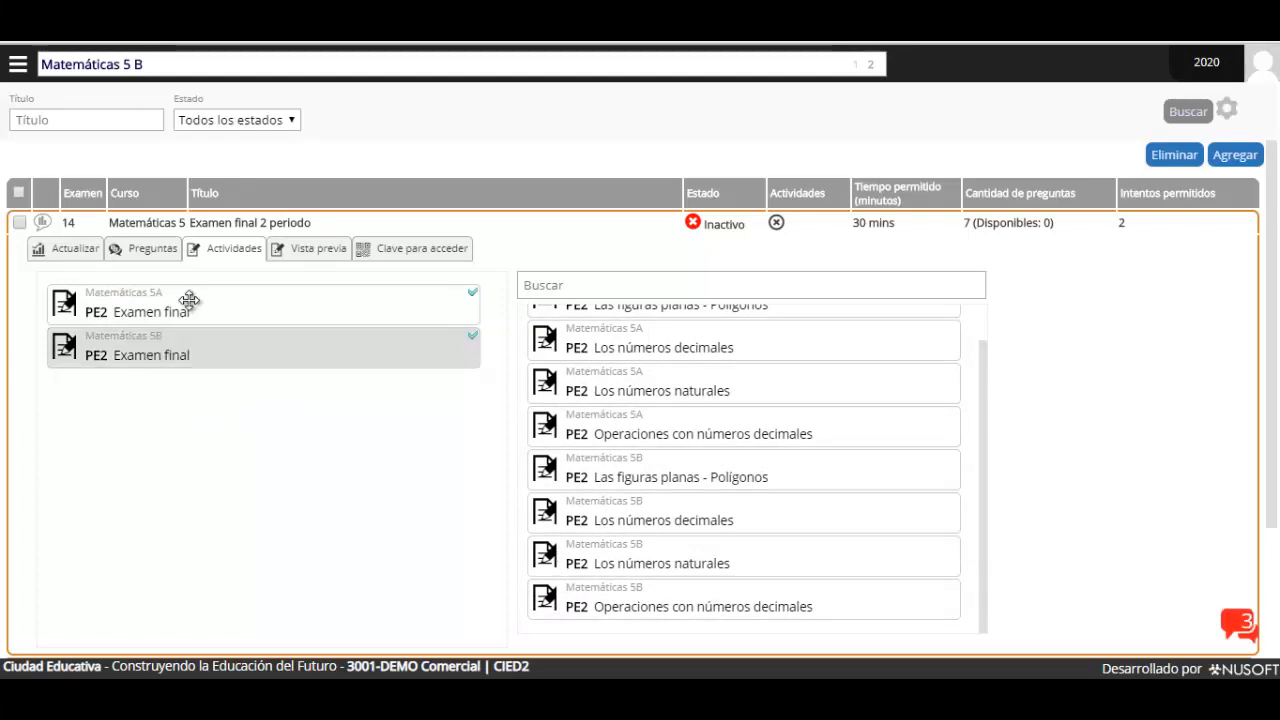
{"action": "left_click", "coordinate": [316, 257]}
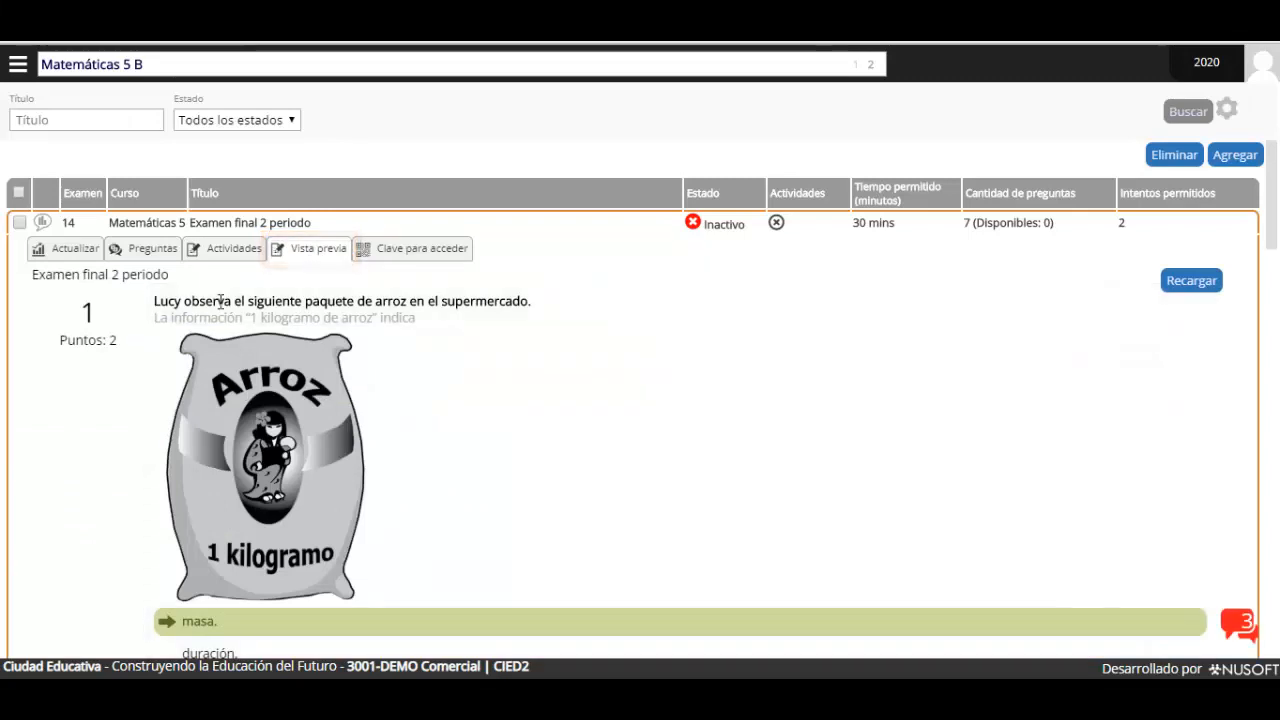
Review the previewed questions and correct answers, then show the access key and QR code
{"action": "scroll", "coordinate": [304, 414], "scroll_direction": "down", "scroll_amount": 2}
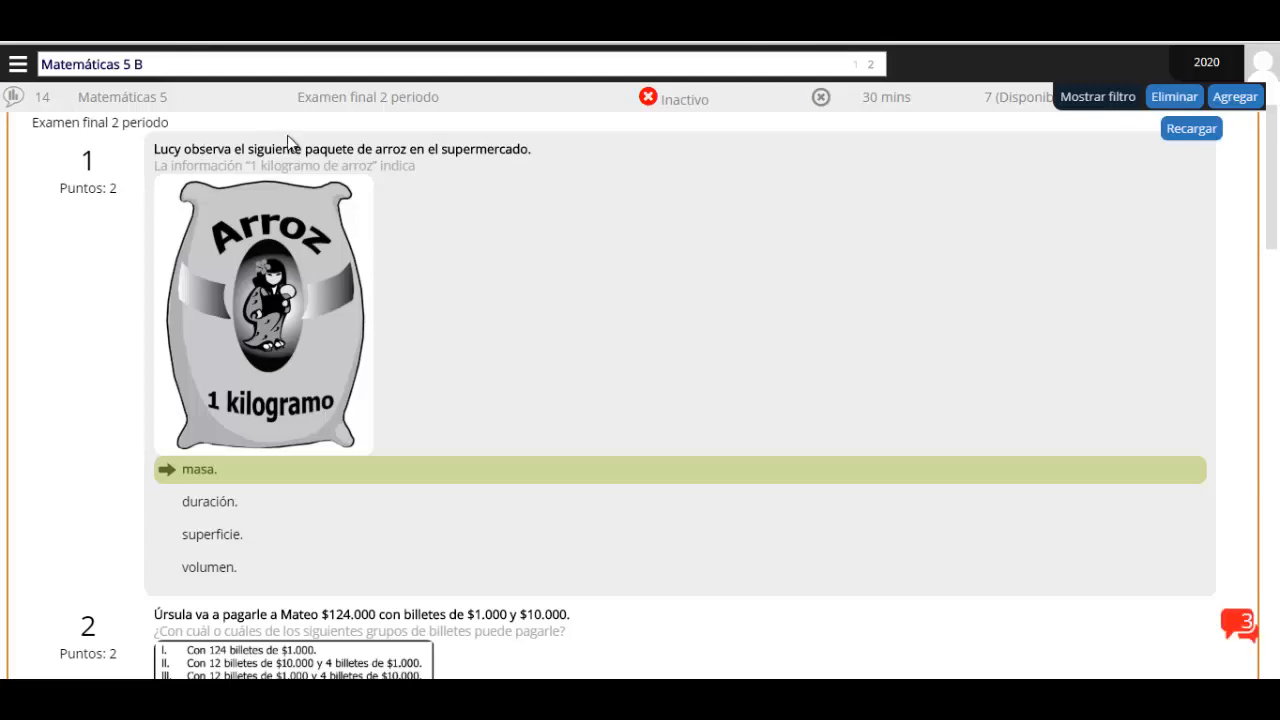
{"action": "scroll", "coordinate": [222, 364], "scroll_direction": "down", "scroll_amount": 2}
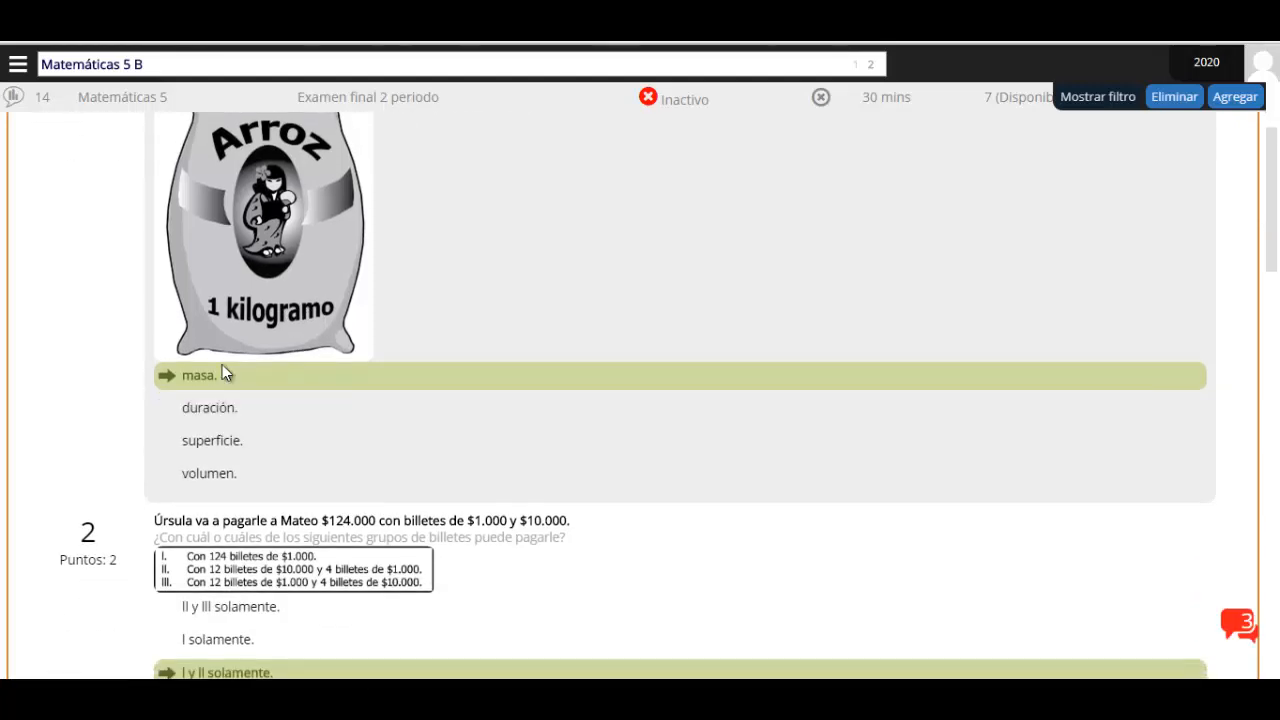
{"action": "scroll", "coordinate": [333, 488], "scroll_direction": "down", "scroll_amount": 15}
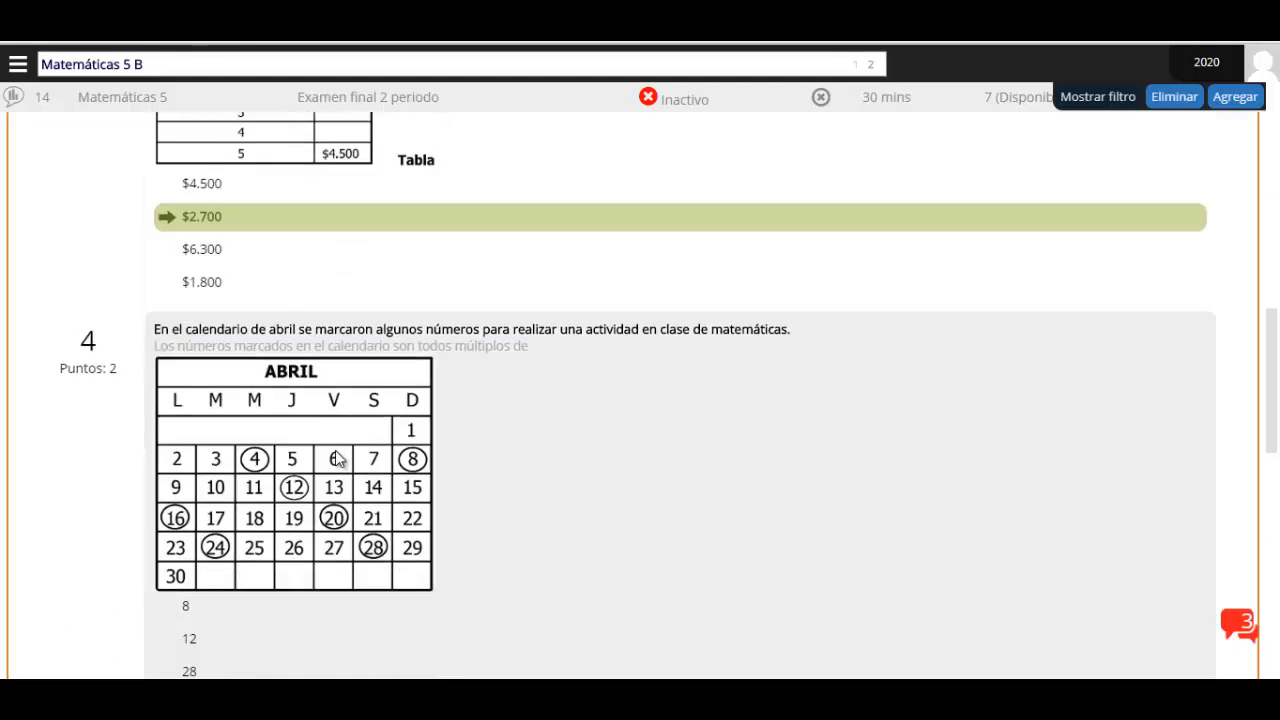
{"action": "scroll", "coordinate": [334, 401], "scroll_direction": "up", "scroll_amount": 2}
{"action": "scroll", "coordinate": [335, 404], "scroll_direction": "up", "scroll_amount": 2}
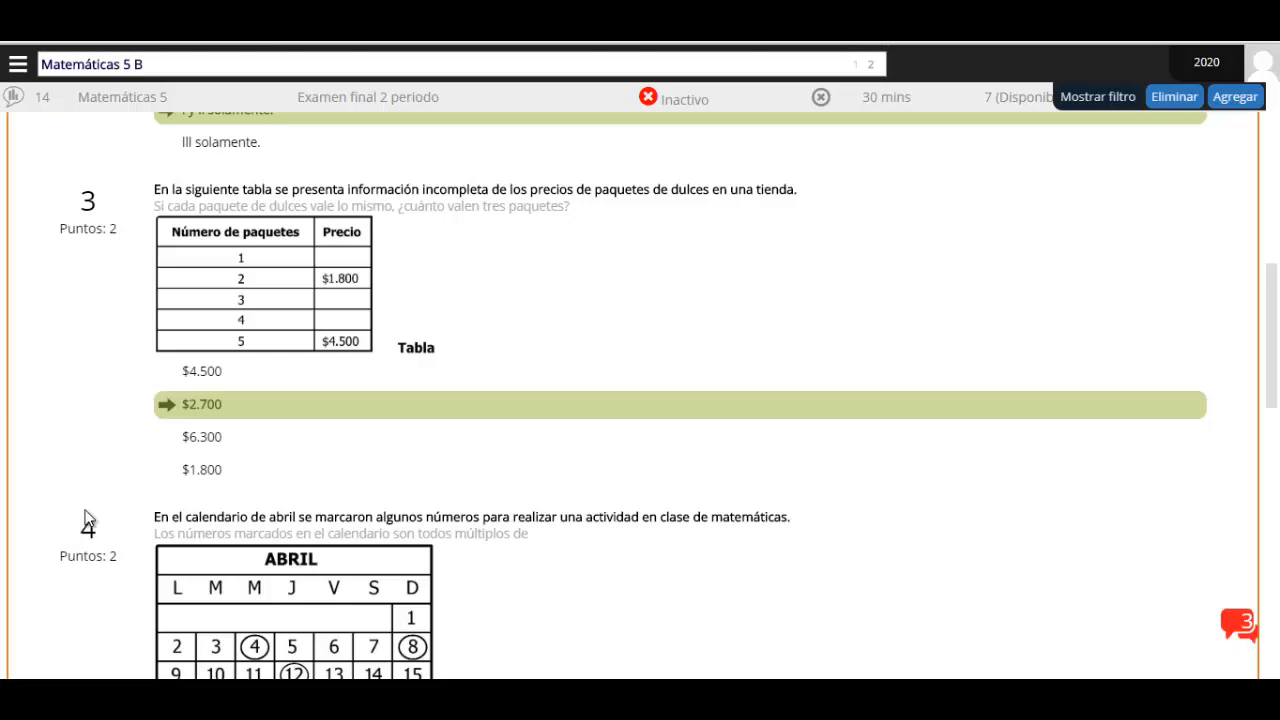
{"action": "scroll", "coordinate": [460, 450], "scroll_direction": "down", "scroll_amount": 3}
{"action": "scroll", "coordinate": [399, 433], "scroll_direction": "down", "scroll_amount": 5}
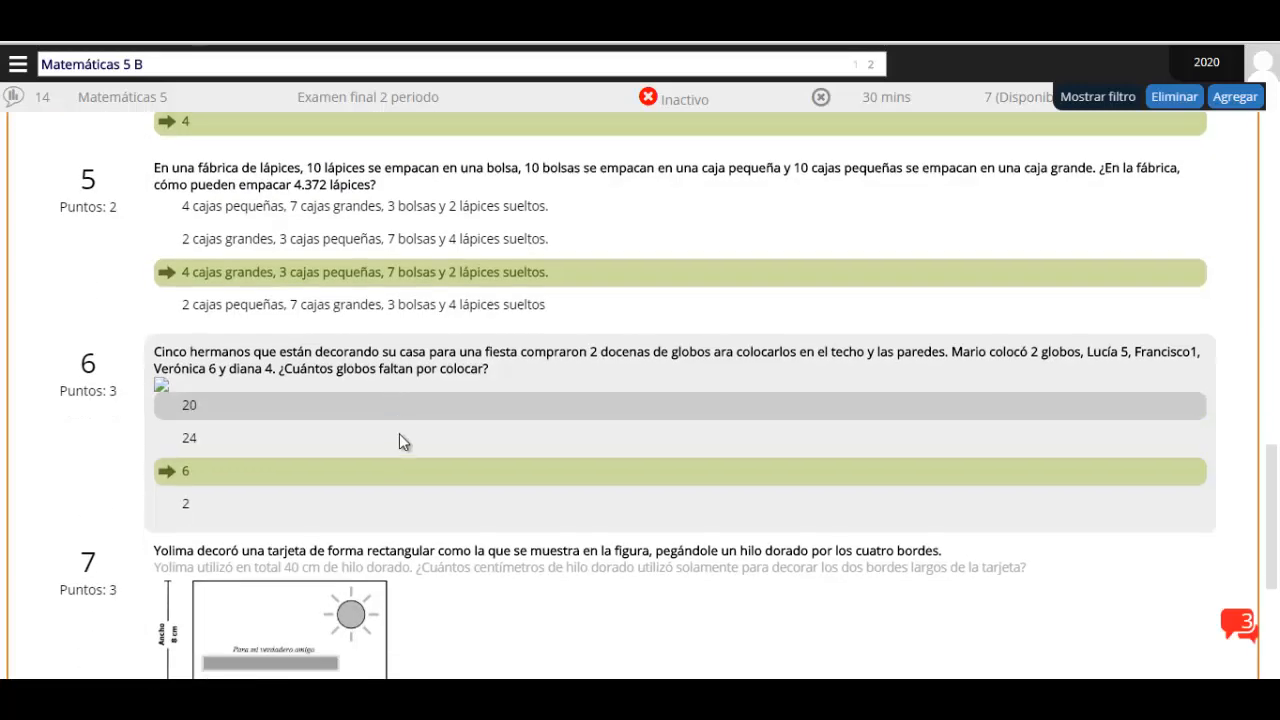
{"action": "scroll", "coordinate": [442, 446], "scroll_direction": "up", "scroll_amount": 20}
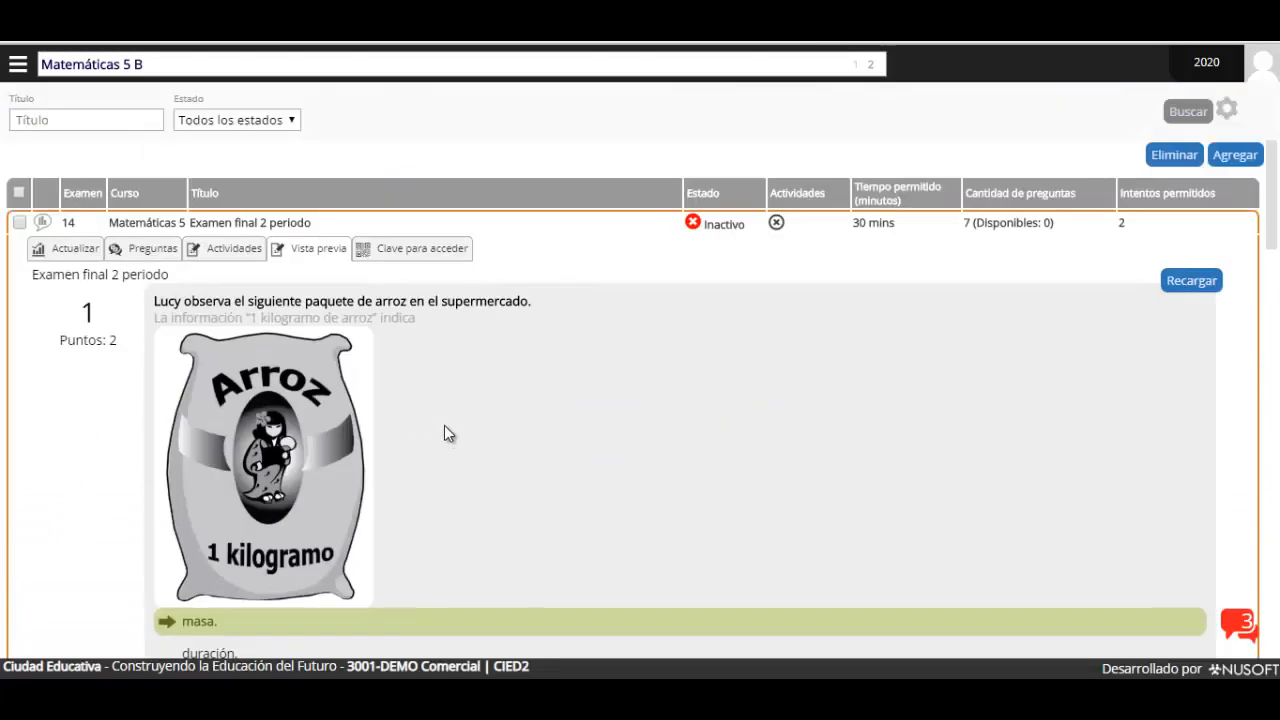
{"action": "left_click", "coordinate": [423, 250]}
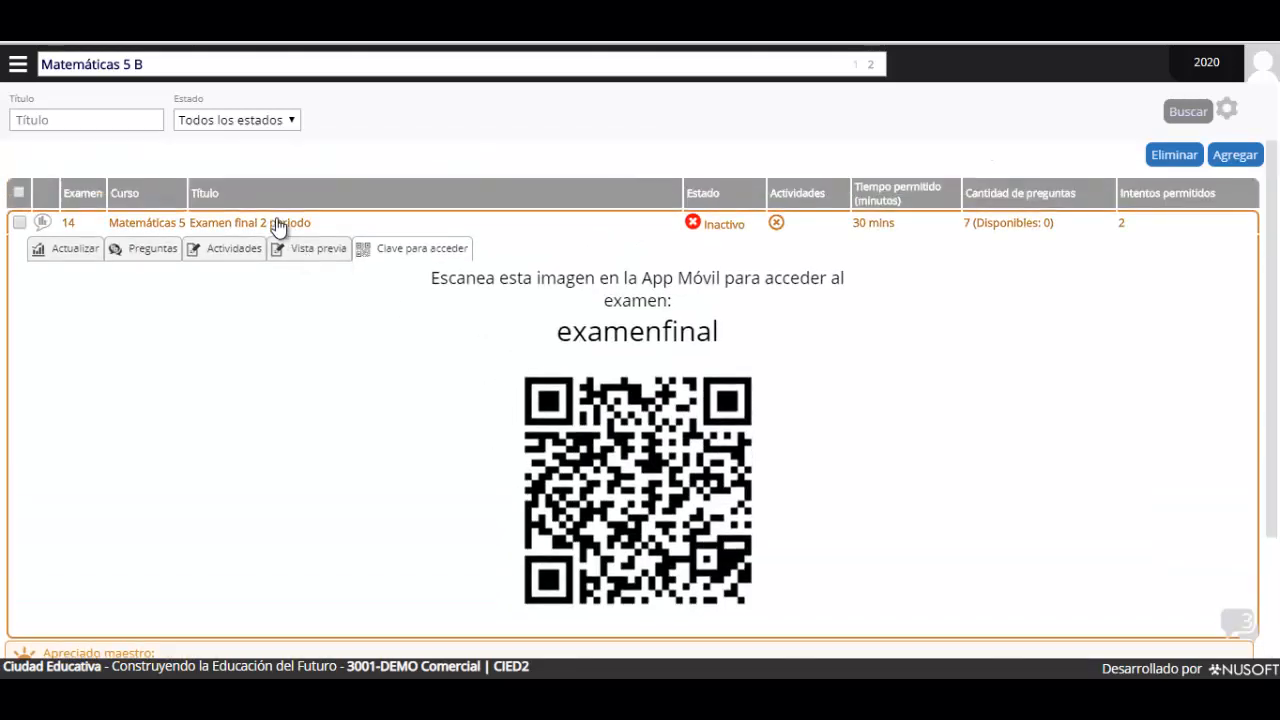
Change the exam's Estado to Publicado and save the update
{"action": "left_click", "coordinate": [278, 226]}
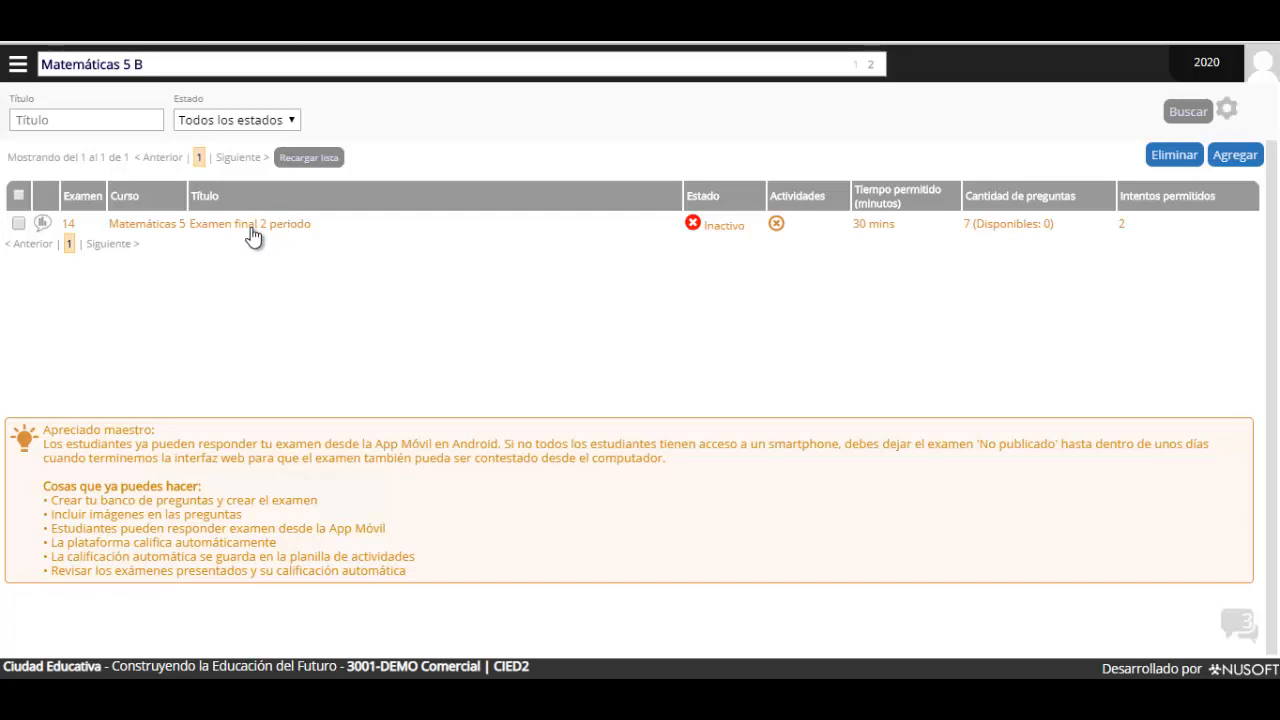
{"action": "left_click", "coordinate": [247, 226]}
{"action": "left_click", "coordinate": [62, 216]}
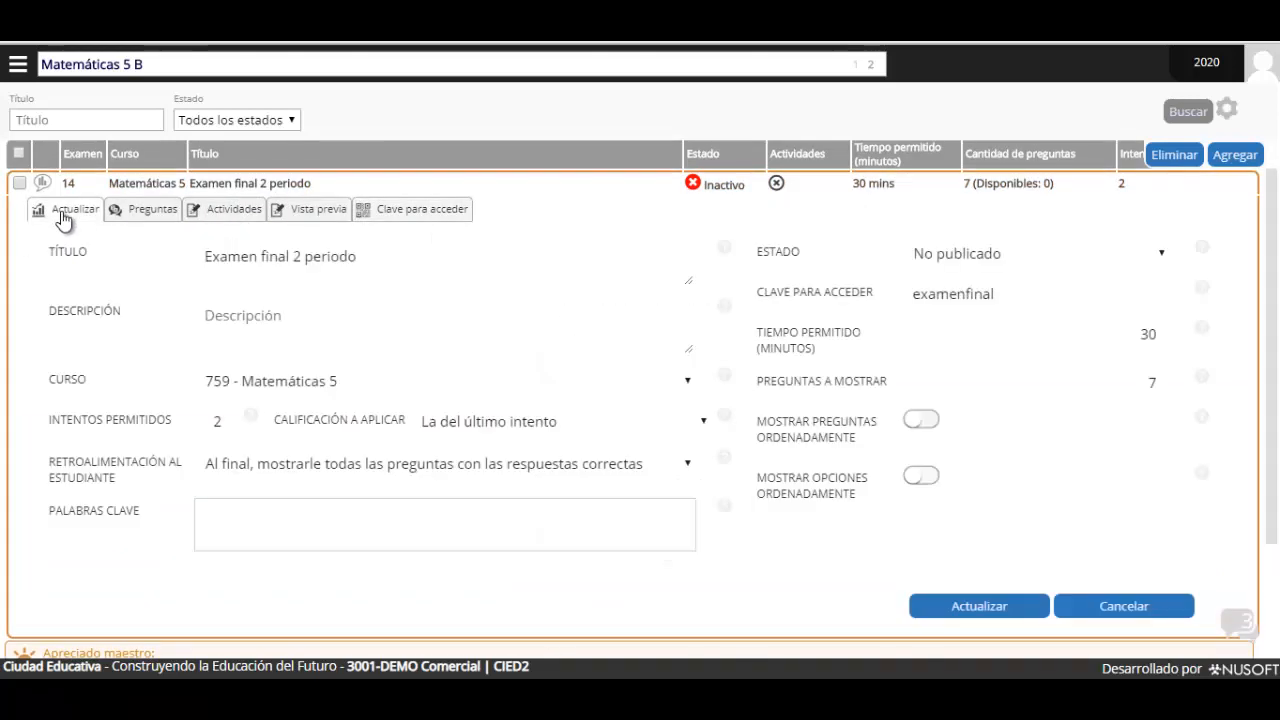
{"action": "left_click", "coordinate": [975, 263]}
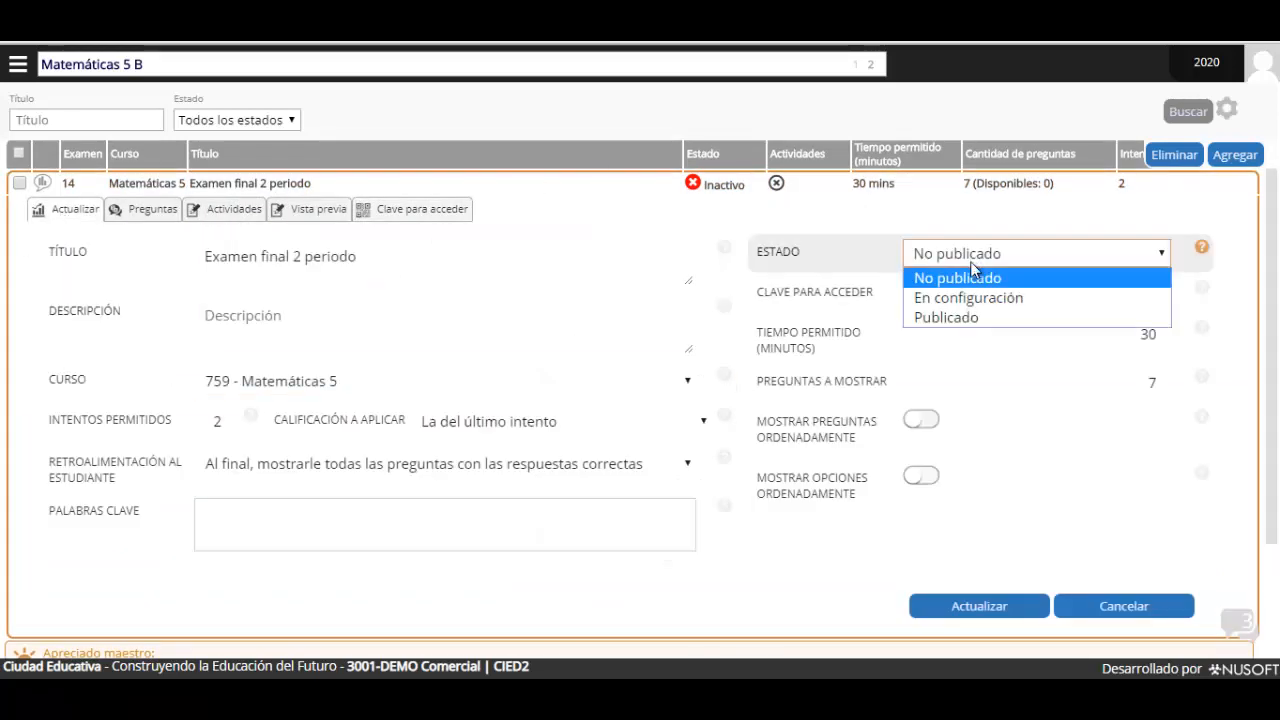
{"action": "left_click", "coordinate": [929, 317]}
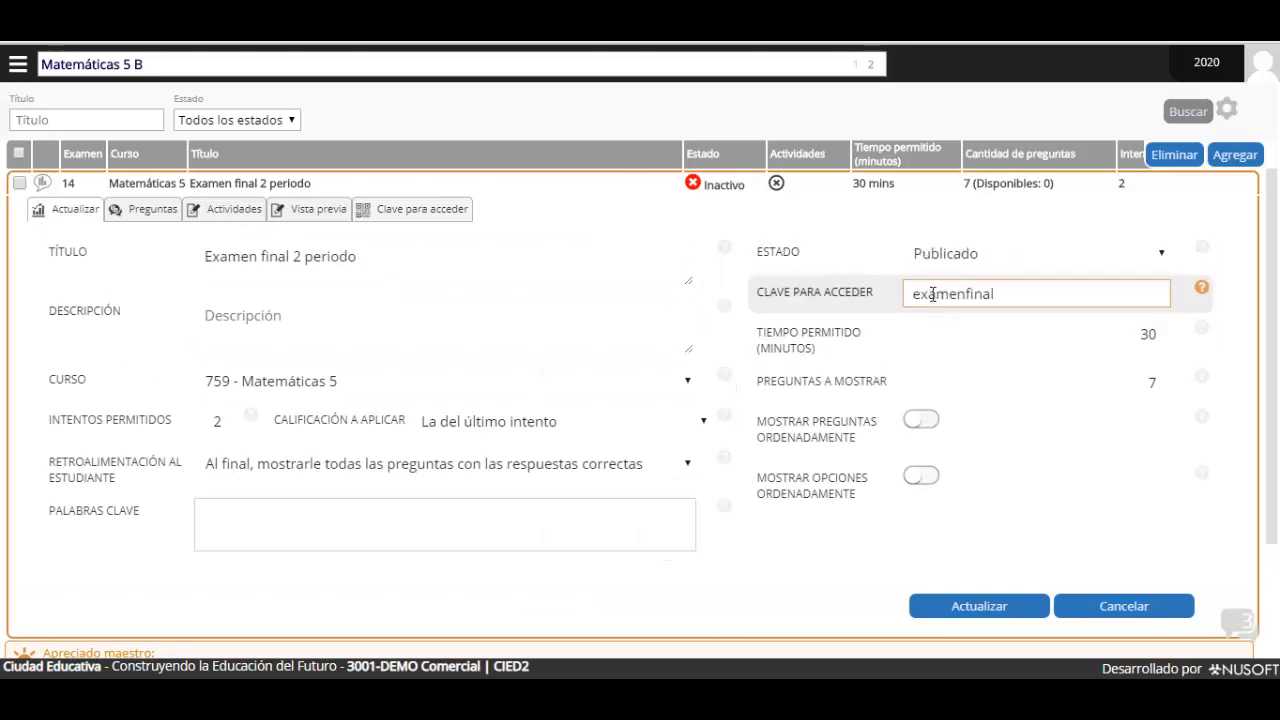
{"action": "left_click", "coordinate": [981, 612]}
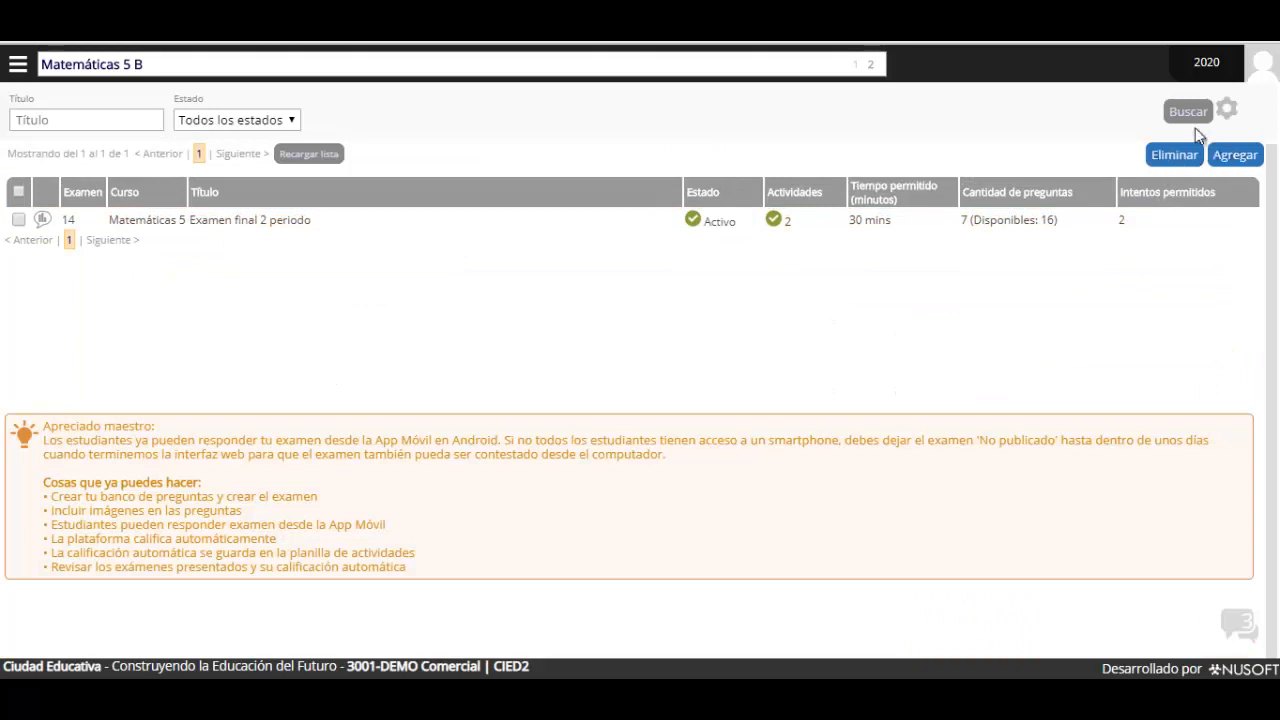
Refresh the exam list and go to the Matemáticas 5 B grade sheet (Planilla)
{"action": "left_click", "coordinate": [1188, 113]}
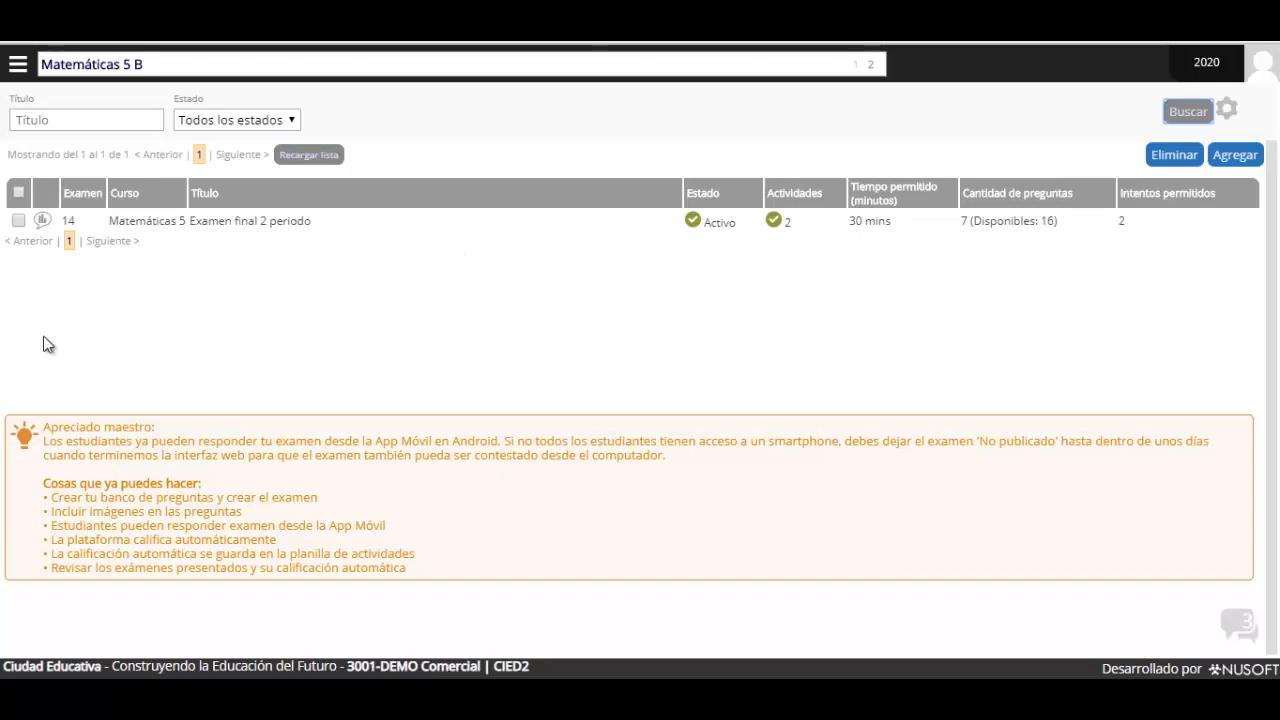
{"action": "left_click", "coordinate": [18, 64]}
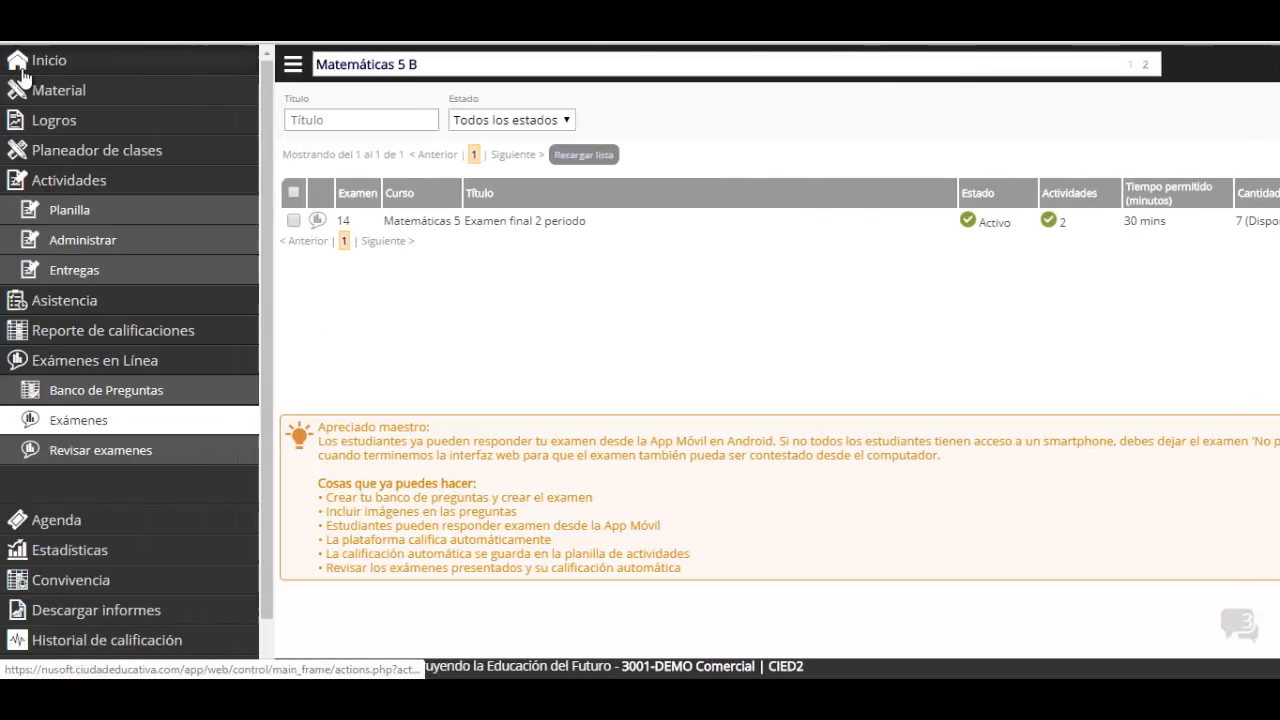
{"action": "left_click", "coordinate": [113, 216]}
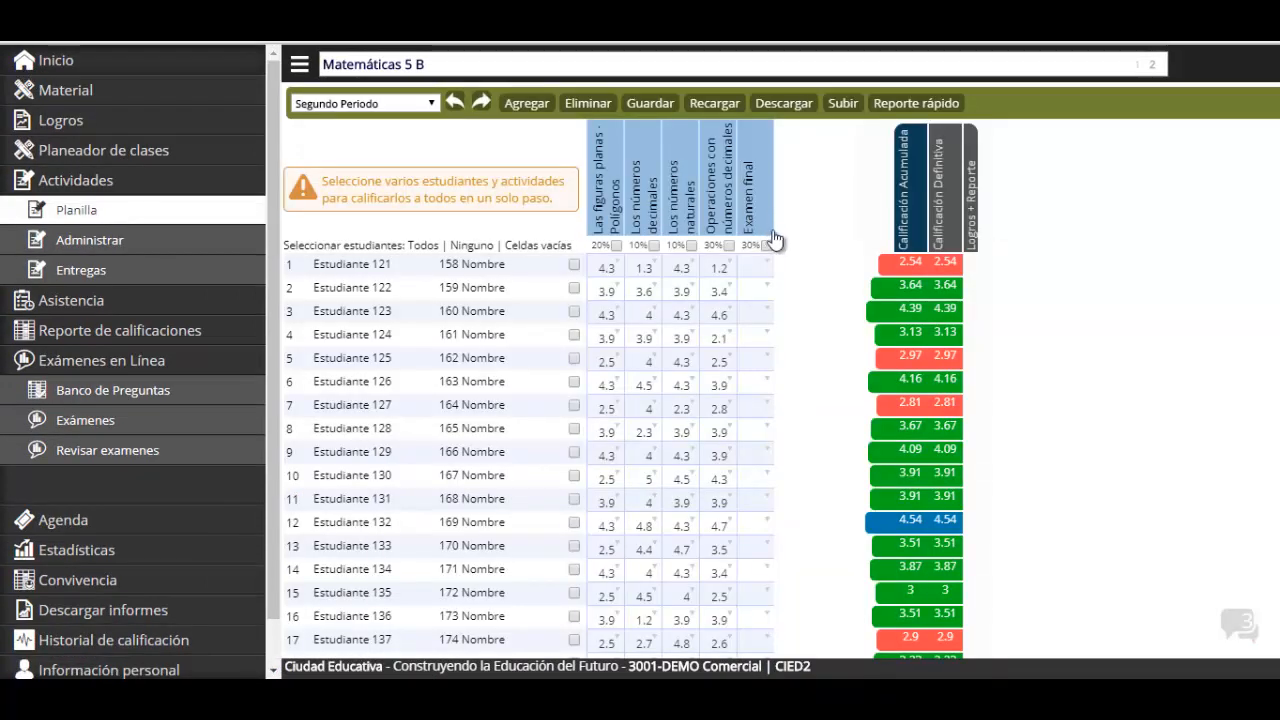